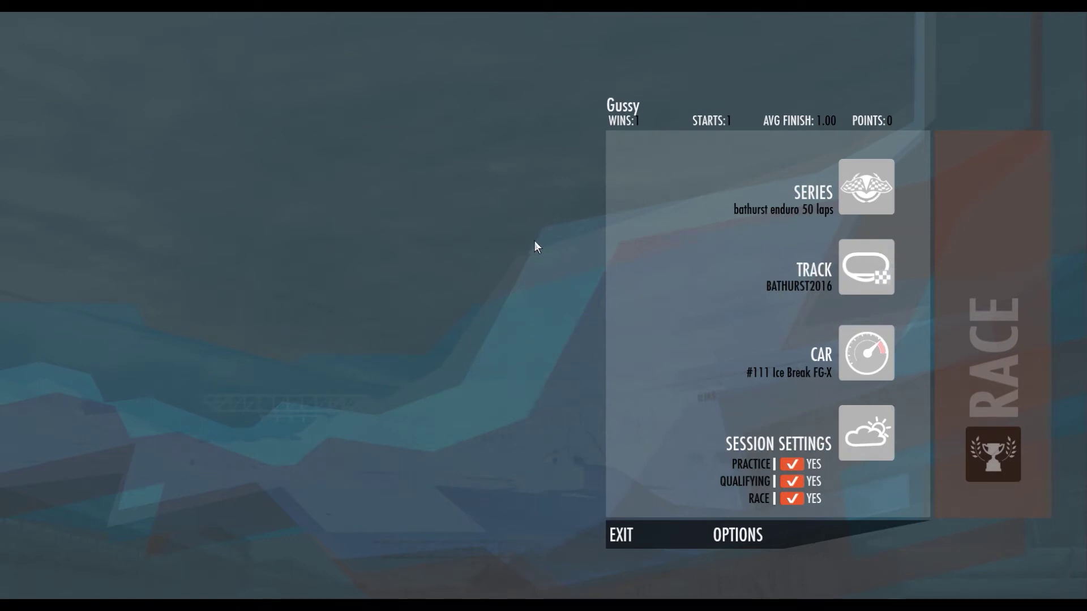
Open the tuning view of the #111 Ice Break FG-X 6.5 car and examine its livery from the side
click(872, 355)
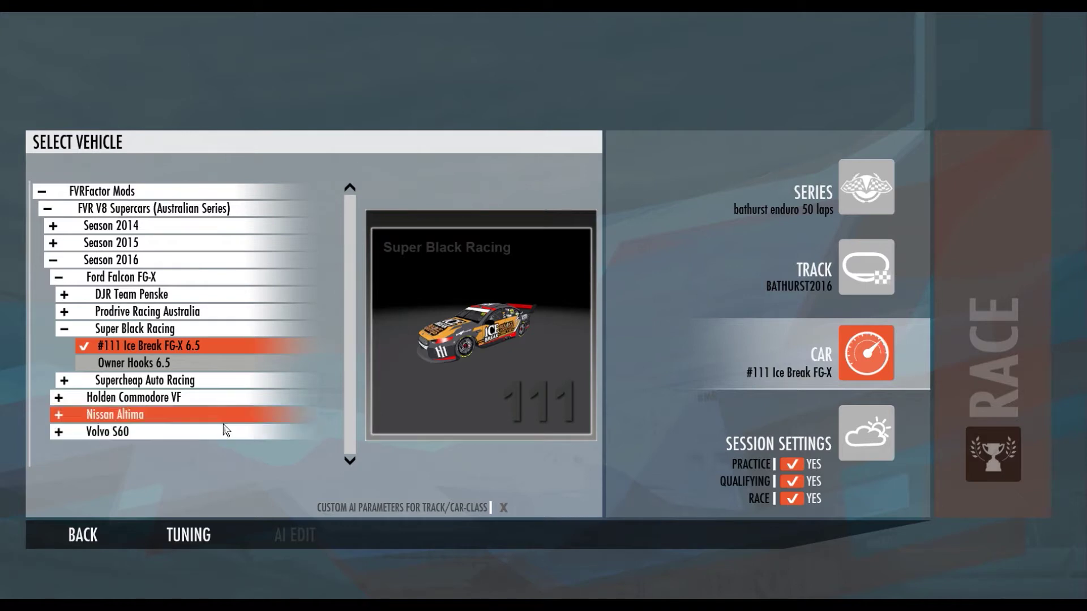
click(190, 538)
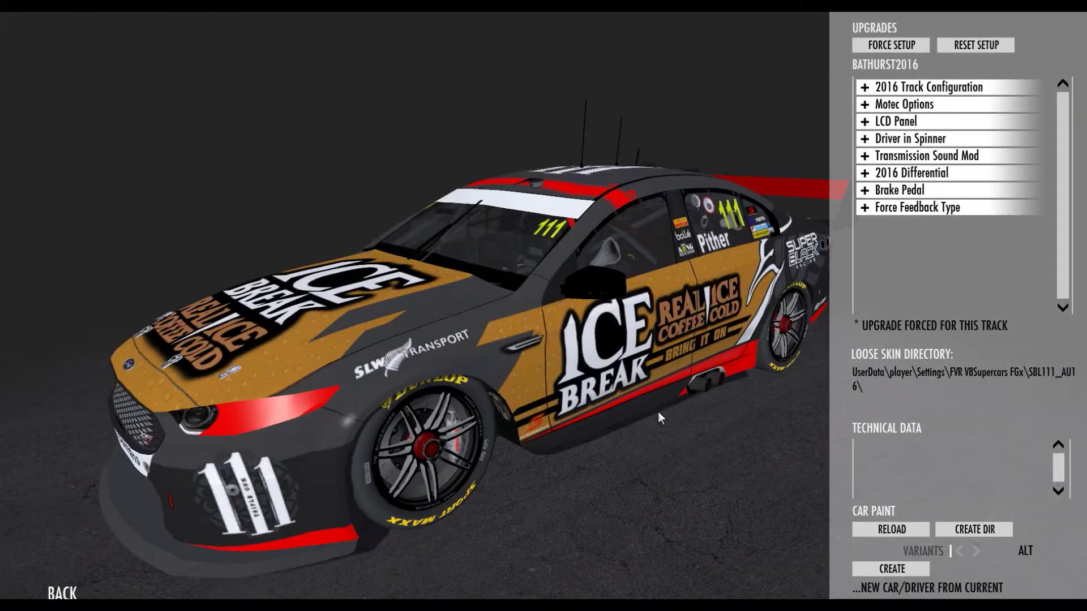
drag(658, 412, 511, 394)
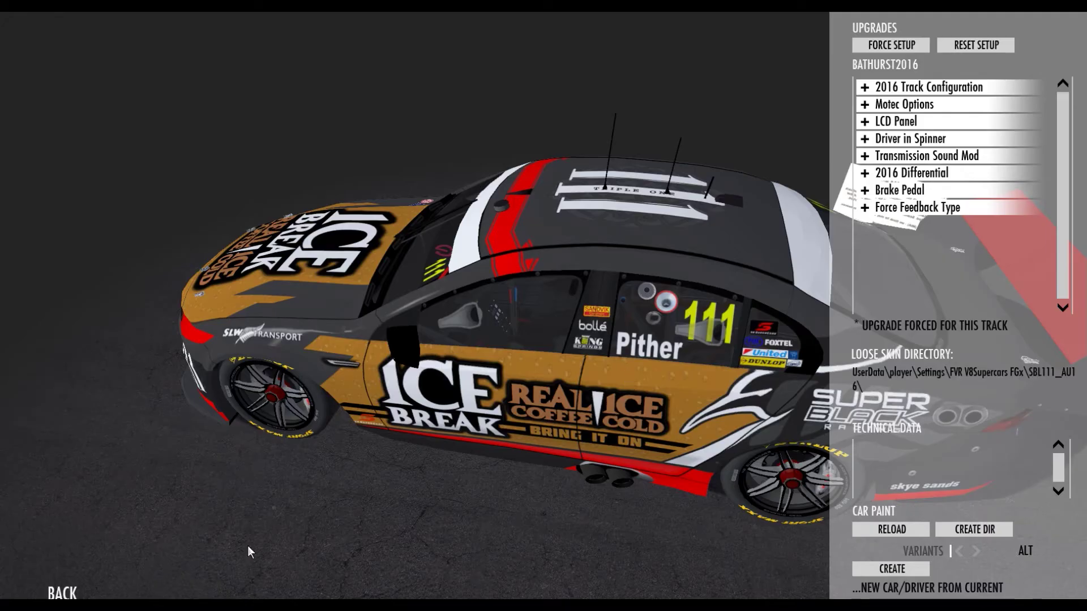
click(60, 592)
Select the Owner Hooks 6.5 car under Super Black Racing and view its custom skin in the tuning view
click(128, 362)
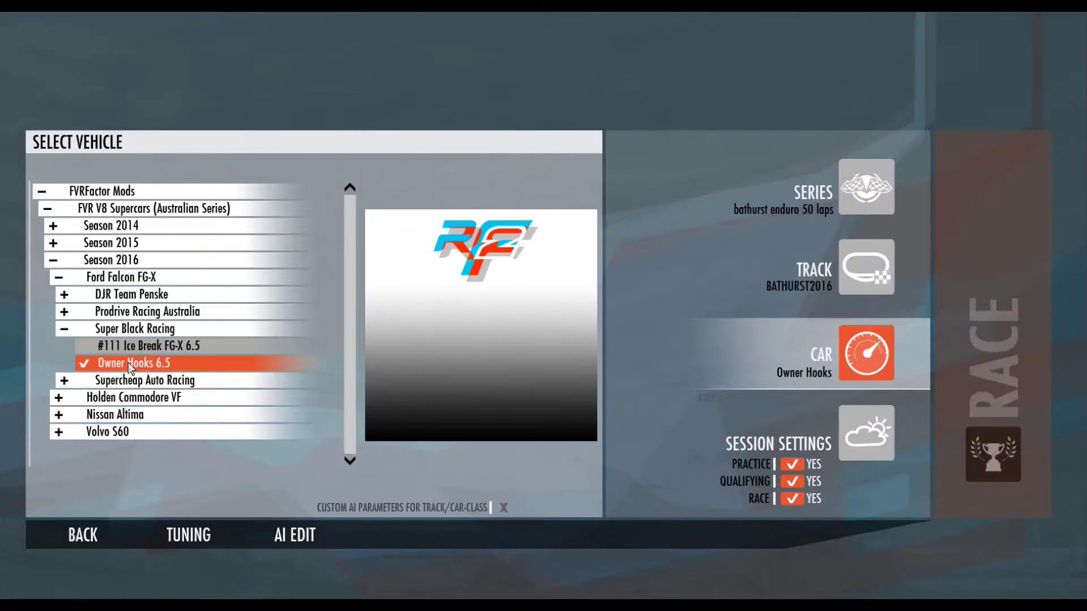
click(187, 534)
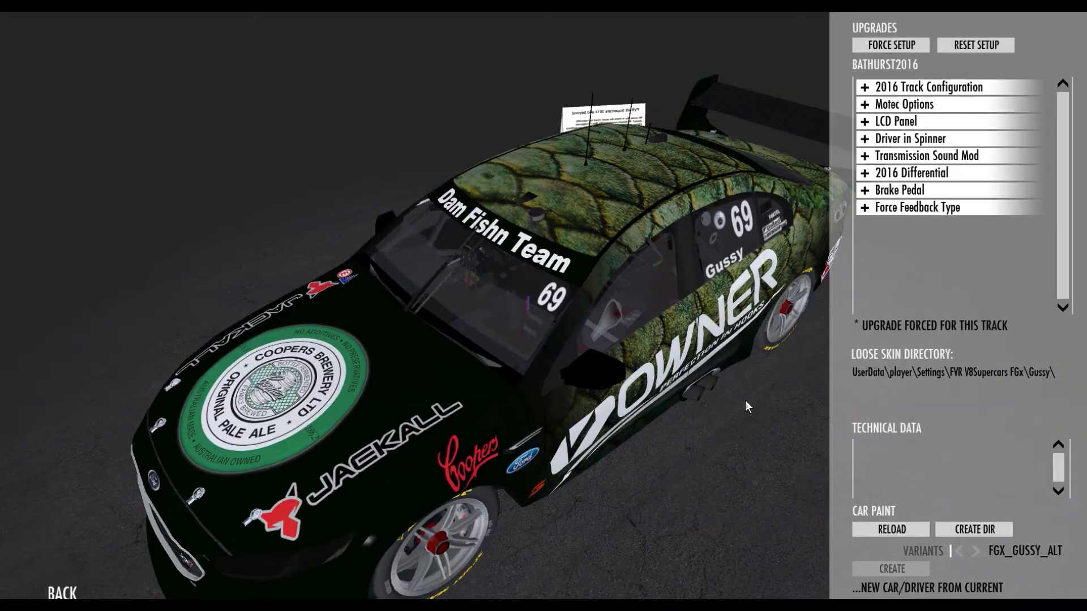
click(745, 400)
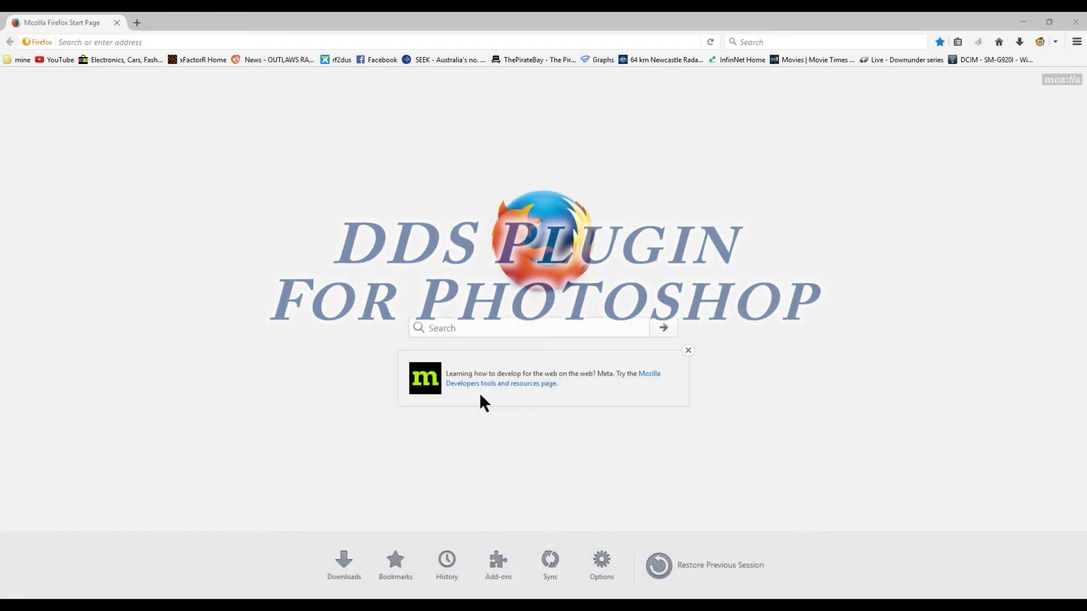
Search the web in Firefox for "dds plugin" and open NVIDIA's Texture Tools for Adobe Photoshop page
click(760, 42)
text(dds plugin)
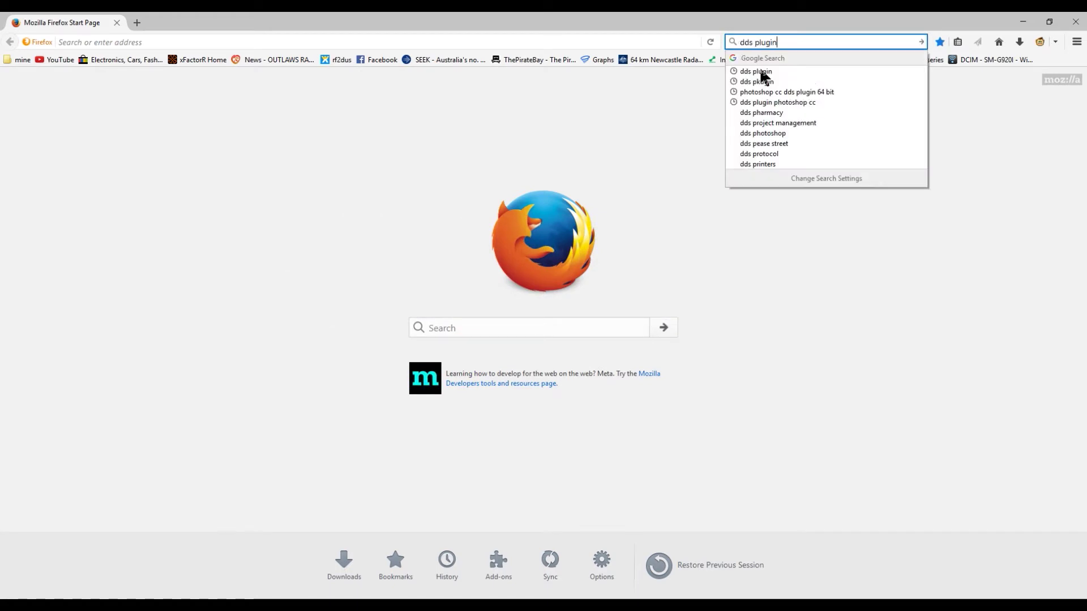
key(Return)
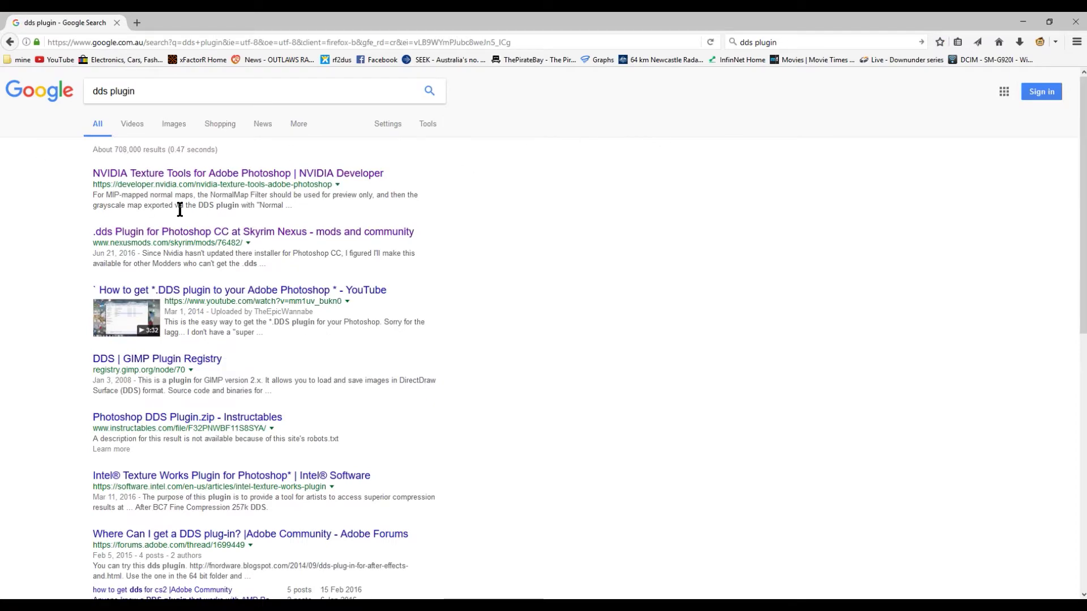
click(240, 175)
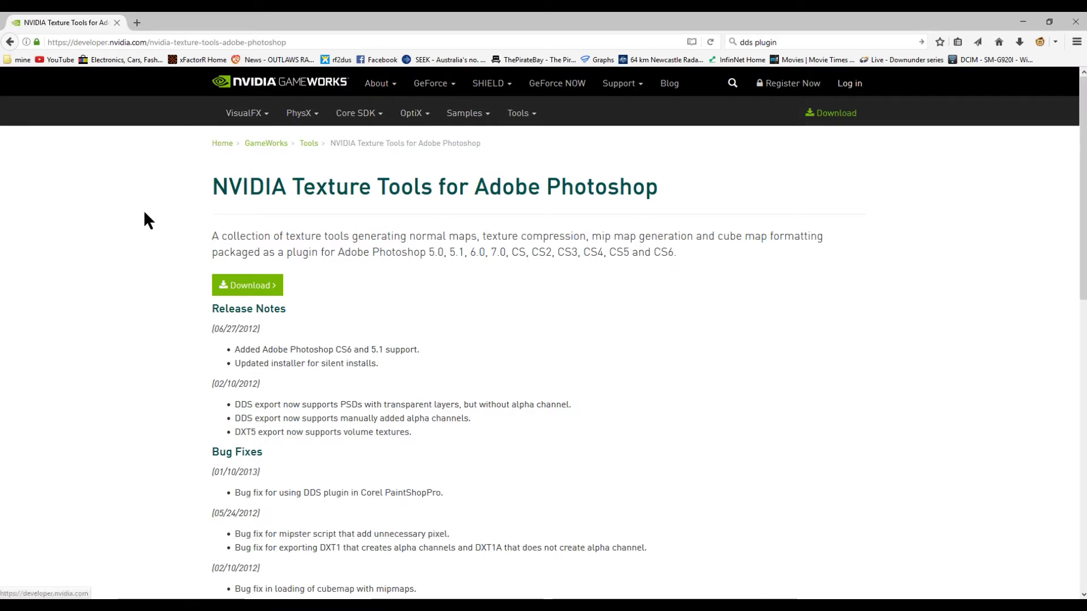
Download the Windows 64-bit installer of Texture Tools for Adobe Photoshop and save the file
click(267, 289)
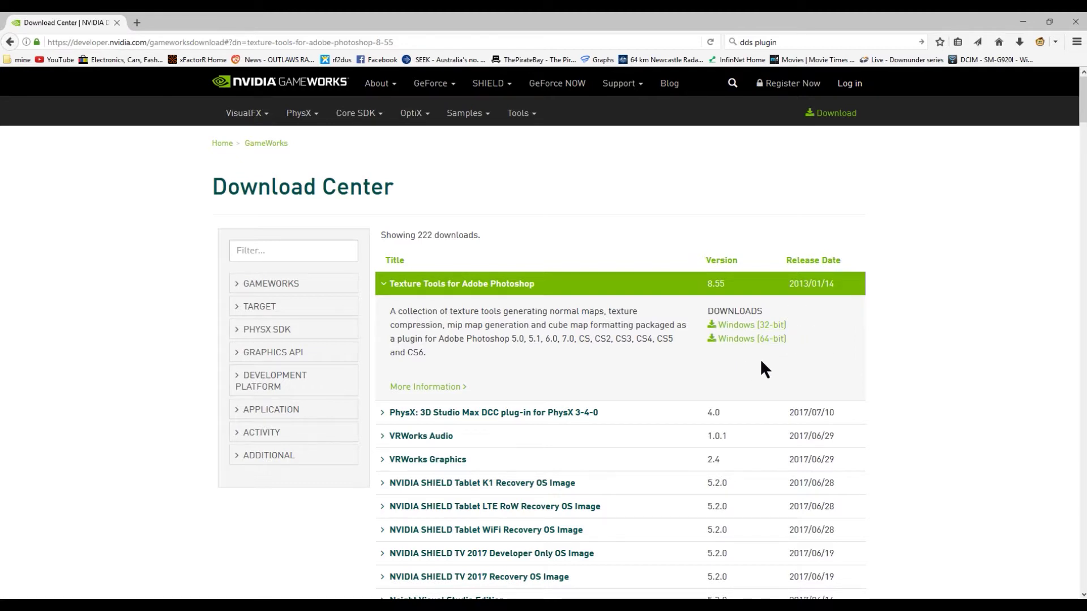
click(755, 340)
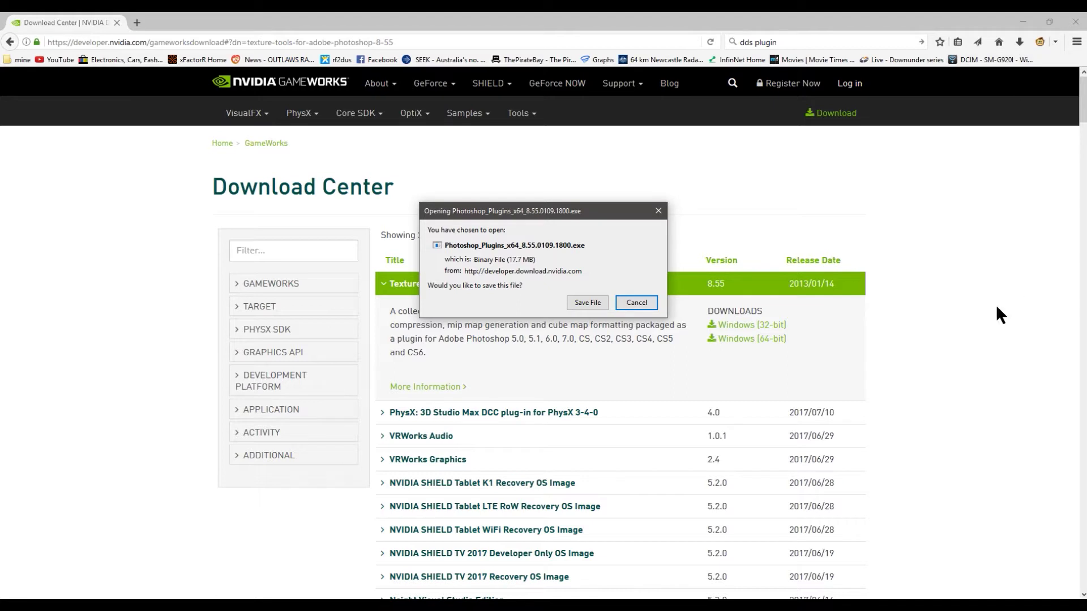
click(592, 299)
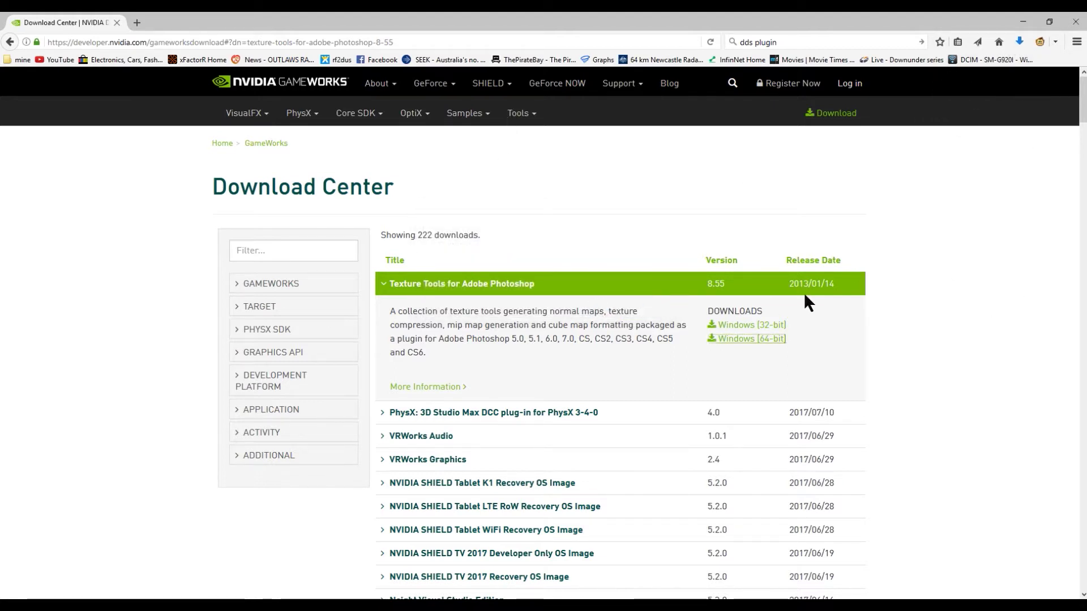
Launch the downloaded Photoshop plug-in installer and cancel the setup at the prompt to uninstall the previous version
click(1018, 42)
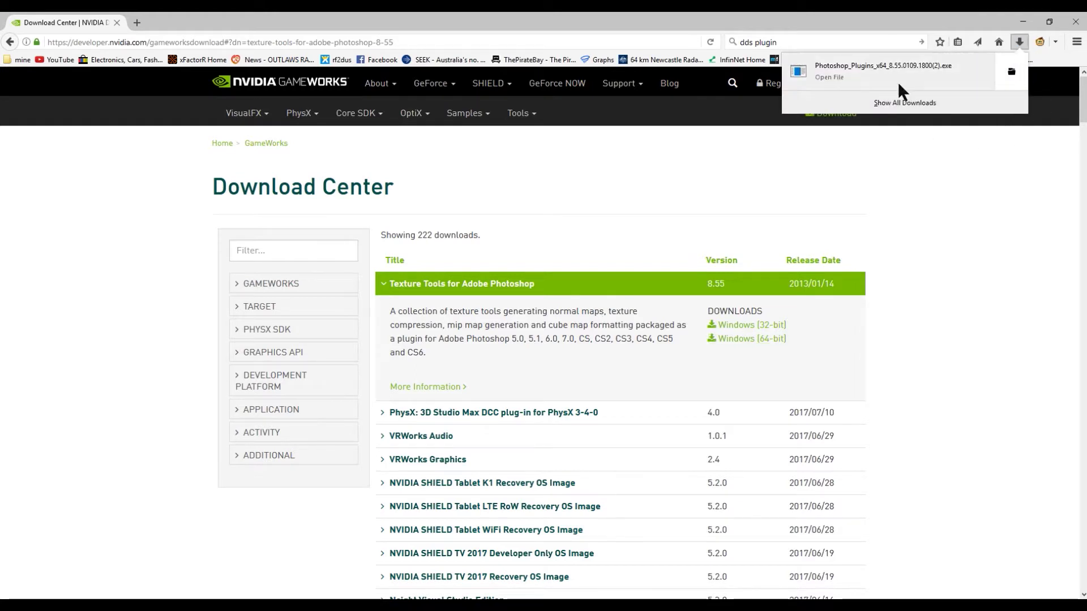
click(882, 69)
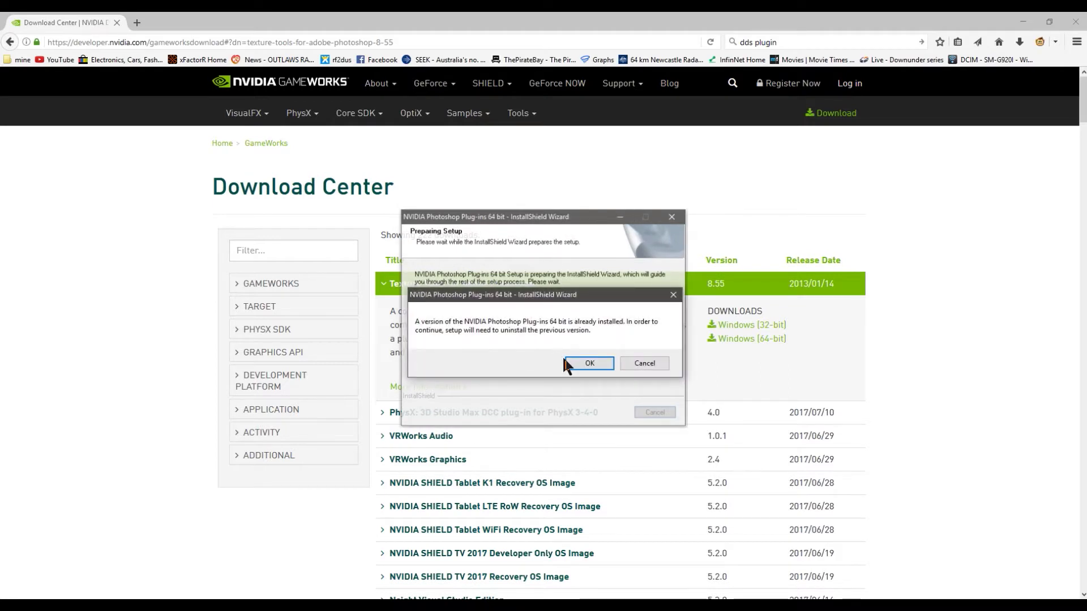
click(645, 363)
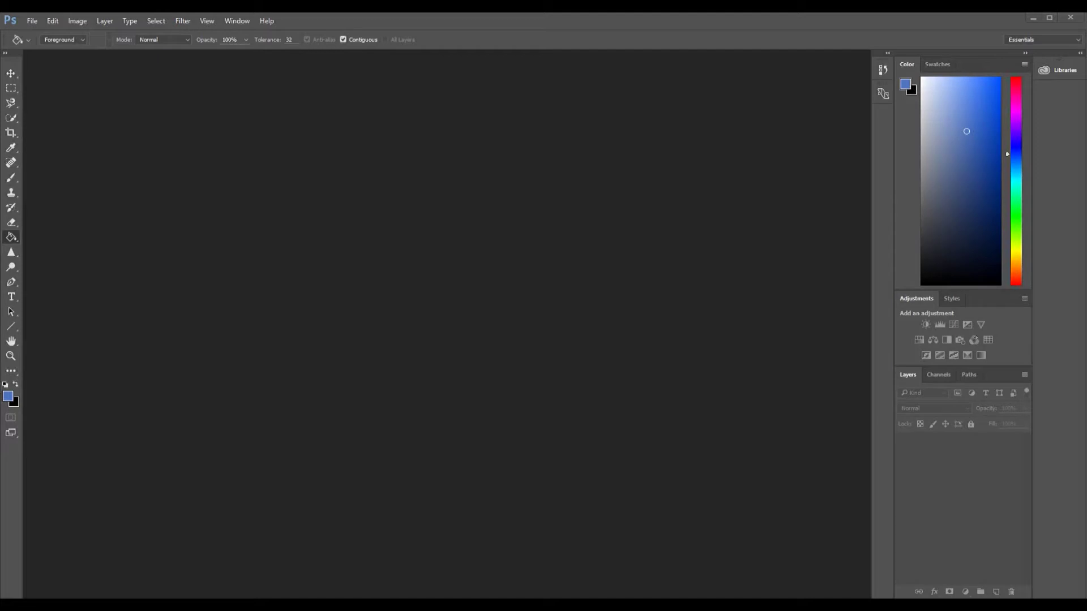
Open FGX_template_13032016.psd in Photoshop from the FGX Templates folder inside SKIN Template's Original Template folder
key(alt+Tab)
drag(614, 78, 531, 101)
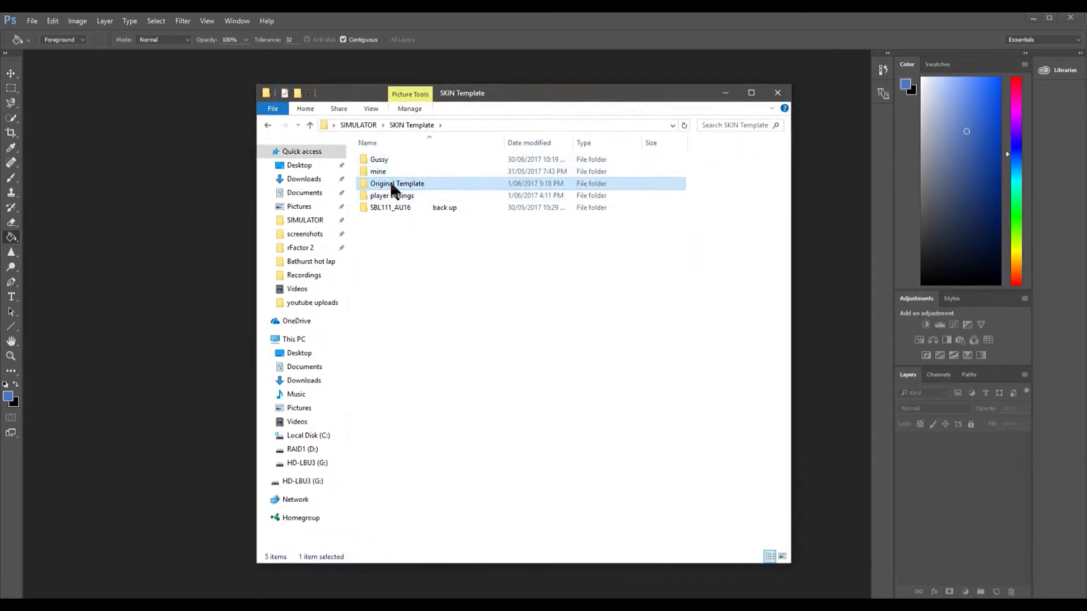
double_click(400, 182)
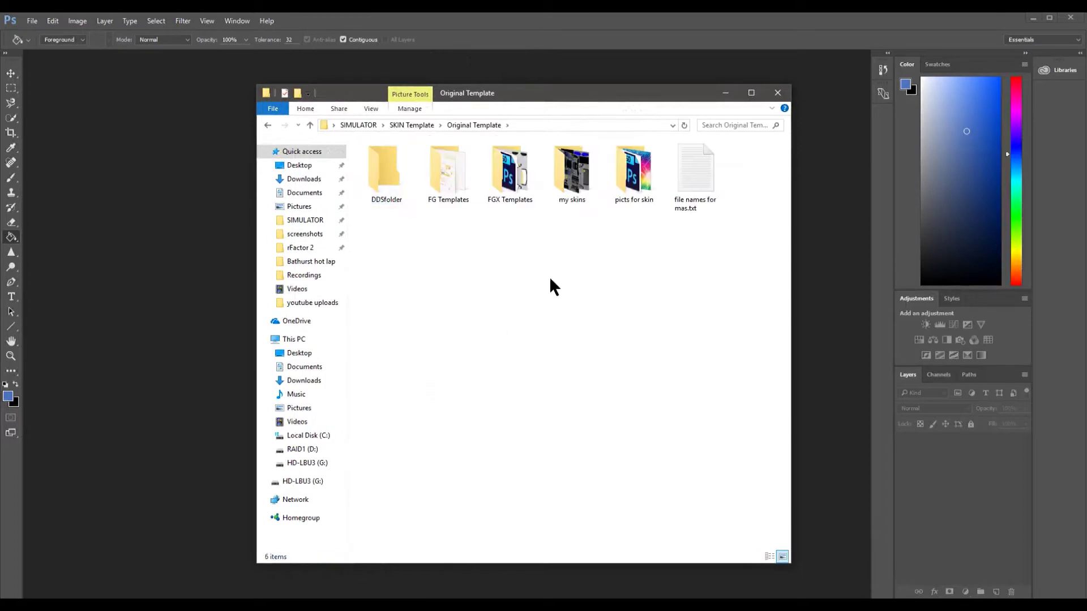
double_click(510, 205)
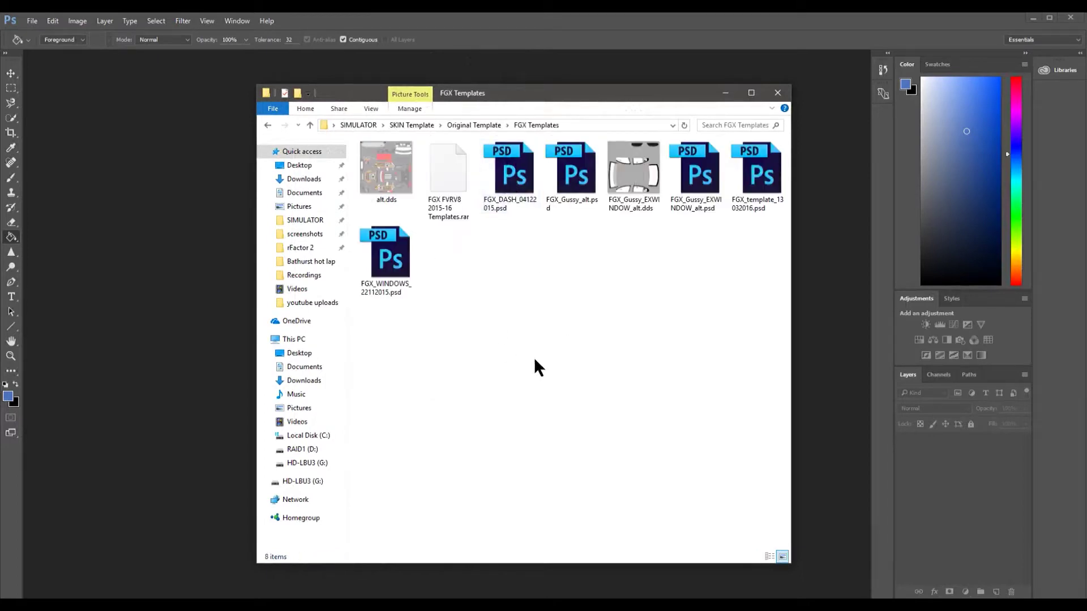
double_click(759, 176)
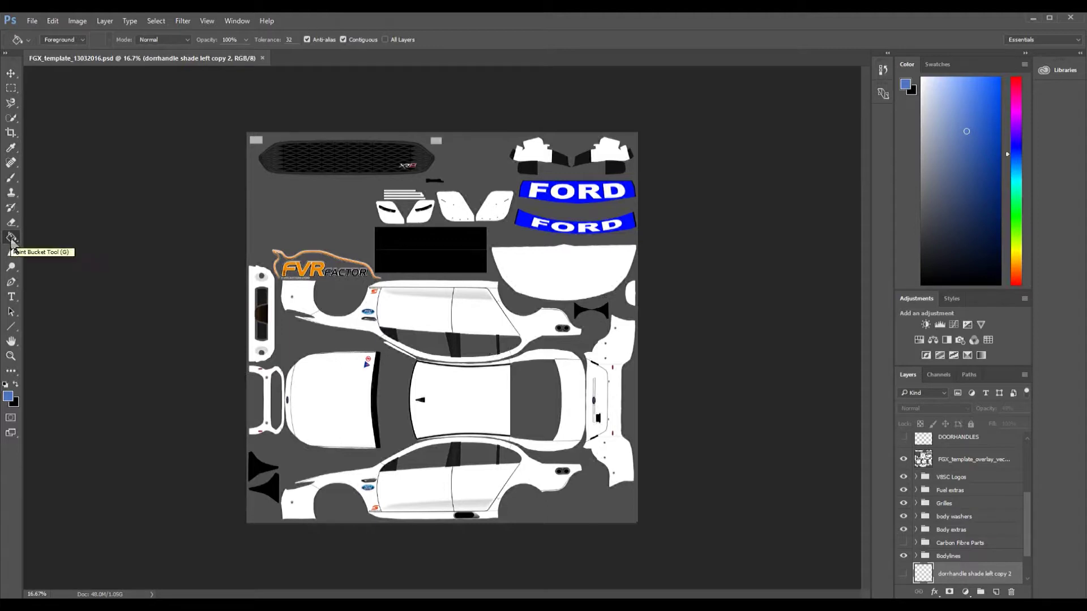
Set the foreground colour to a dark navy blue and activate the Paint Bucket tool
click(8, 399)
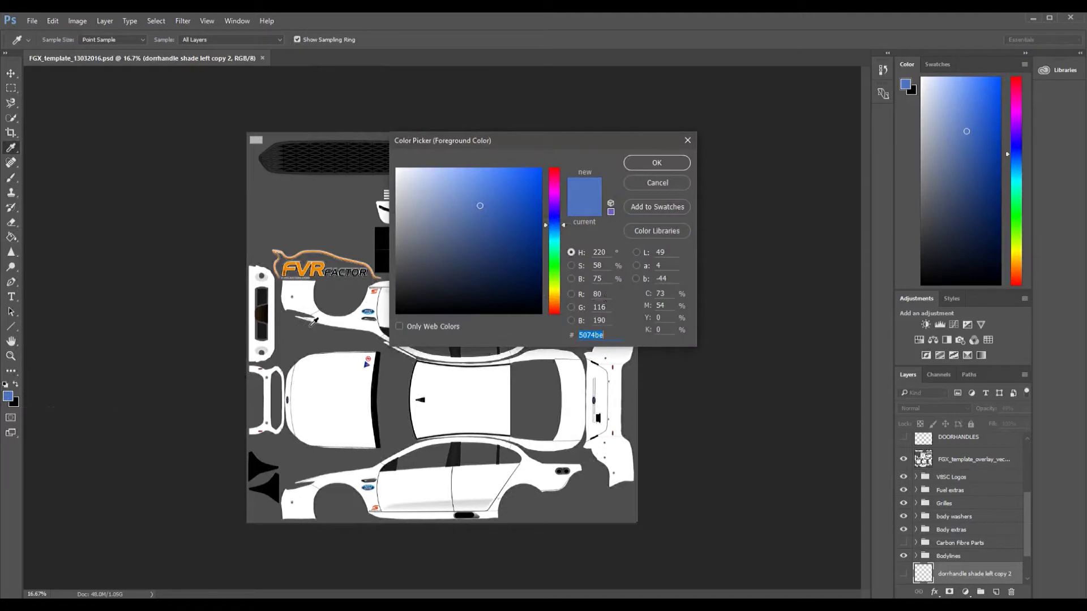
click(477, 272)
drag(477, 273, 502, 258)
click(662, 163)
key(g)
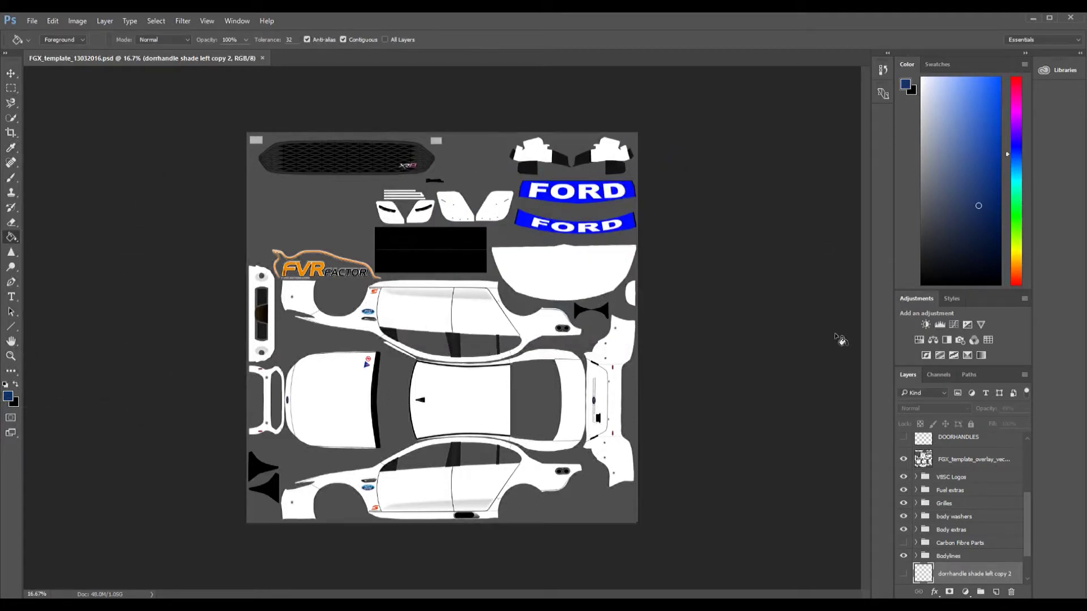
Add a new layer directly below the Bodylines group and name it "paint"
click(996, 593)
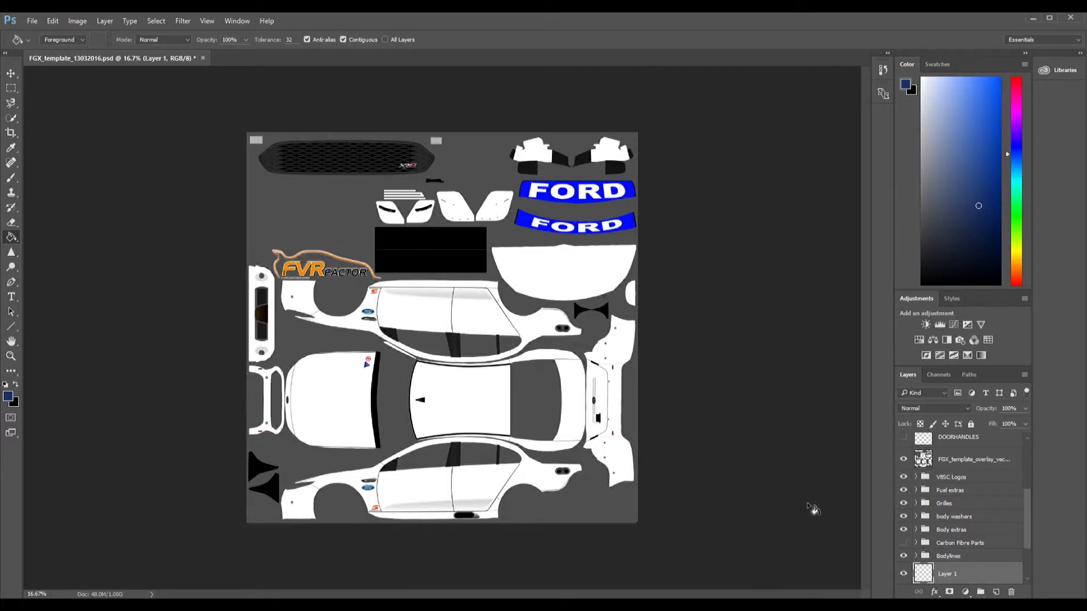
double_click(949, 575)
text(pain)
text(t)
key(Return)
Preview the wireframe DOORHANDLE and wireframe layers over the car template and hide them again
mouse_move(1025, 505)
mouse_down()
mouse_move(1026, 541)
mouse_move(1021, 472)
mouse_move(1024, 523)
mouse_up()
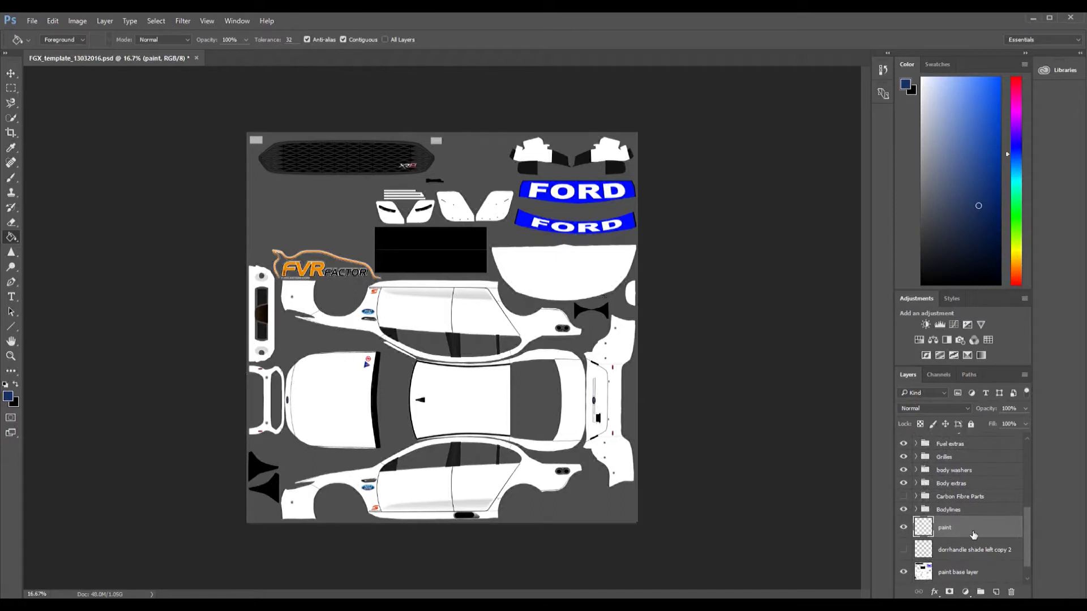
drag(1028, 536, 1026, 493)
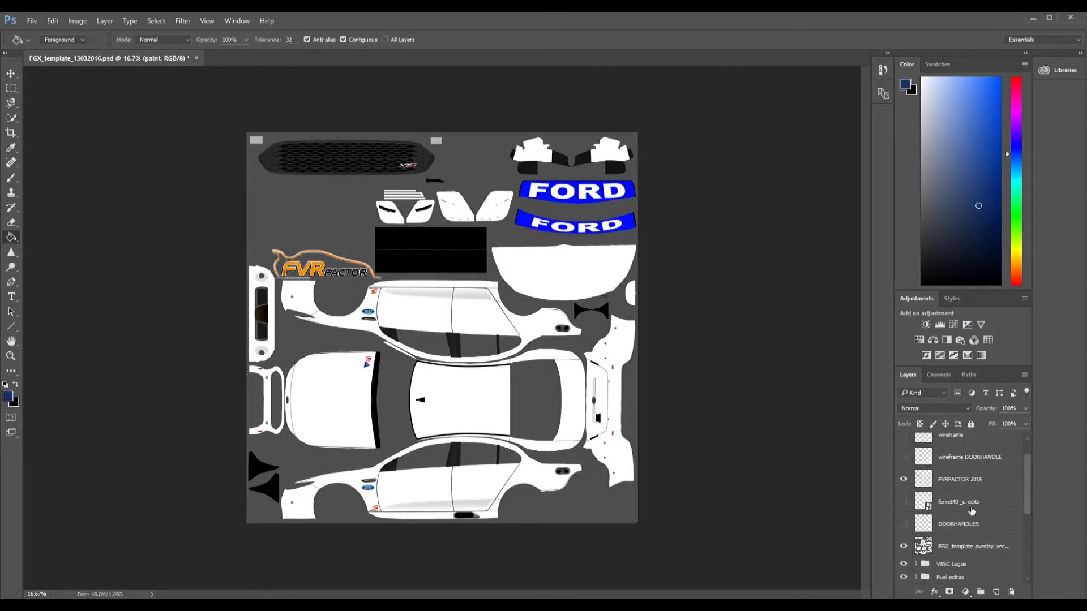
drag(1026, 498, 1023, 467)
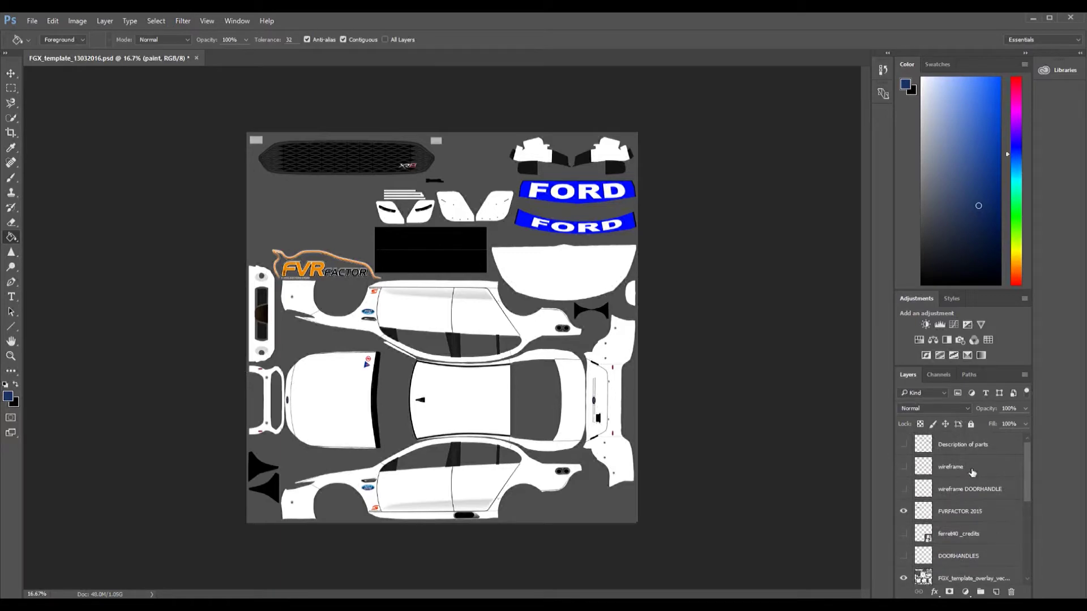
click(904, 489)
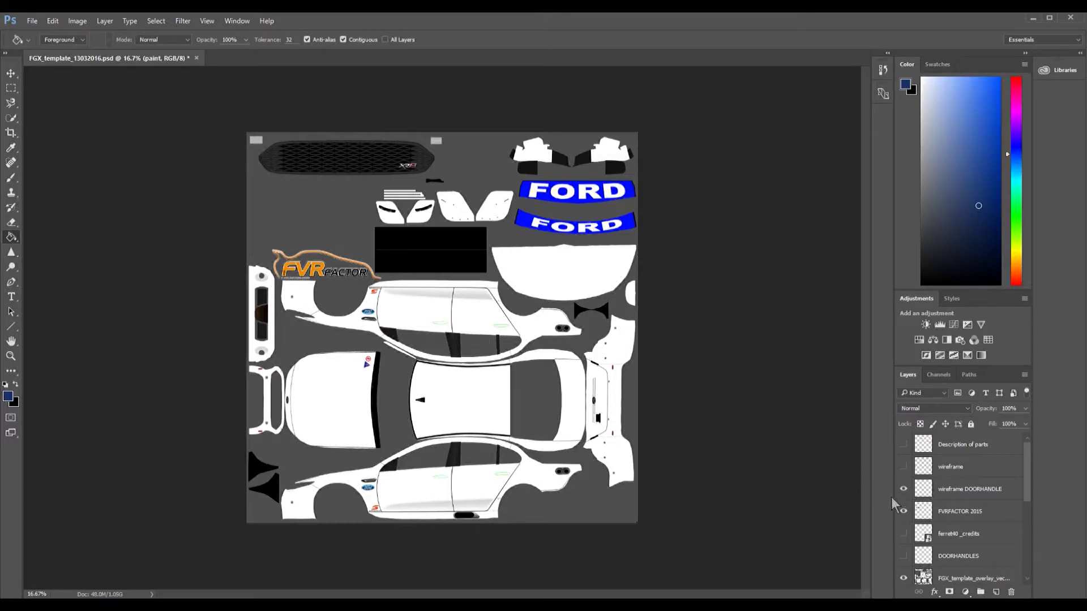
click(902, 468)
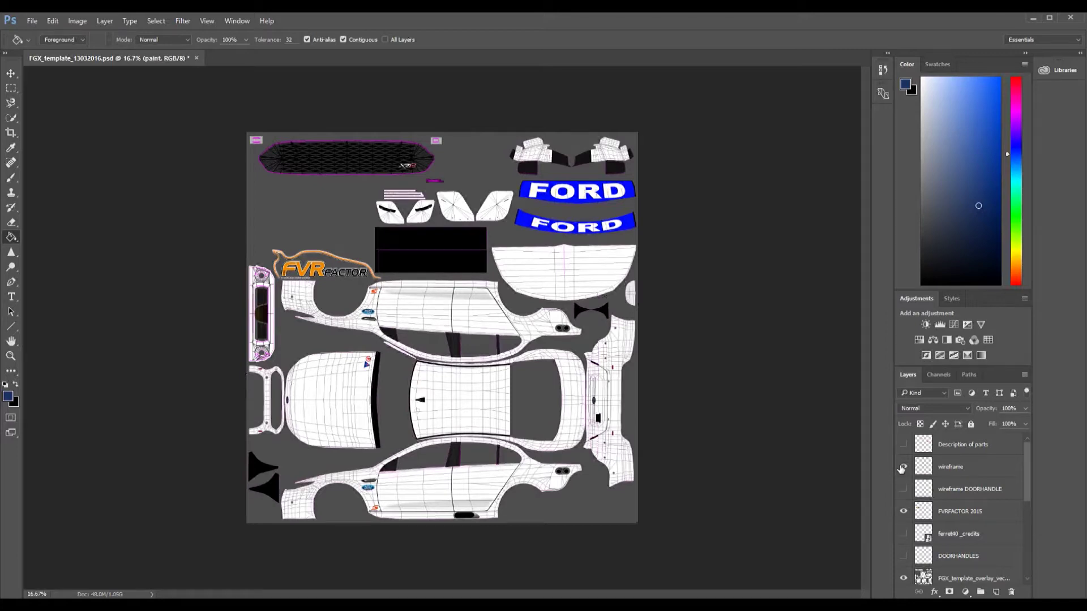
click(903, 468)
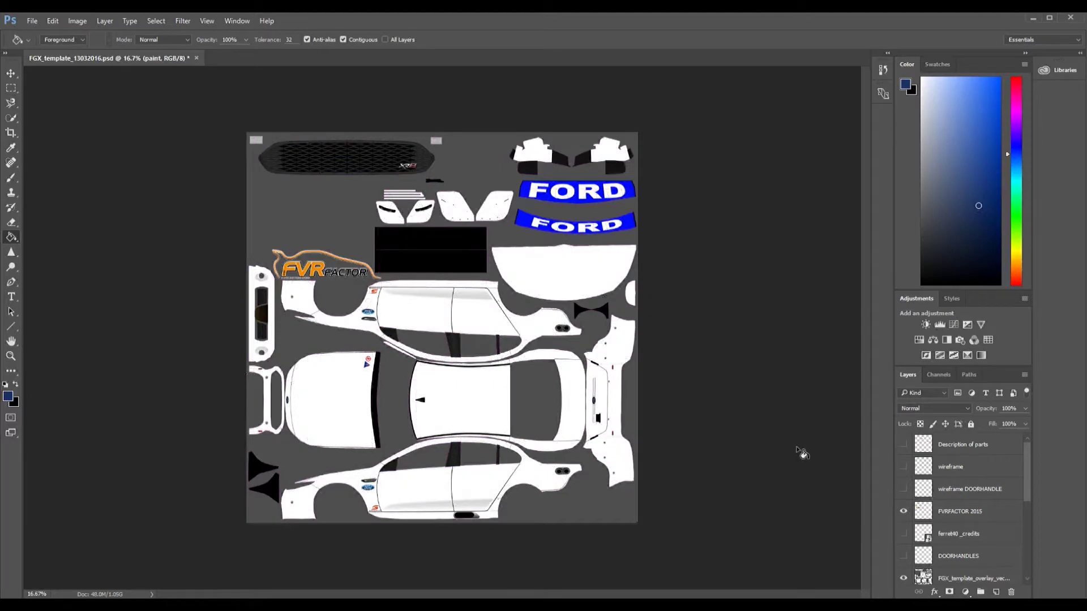
Fill the paint layer with the dark blue foreground colour
click(460, 398)
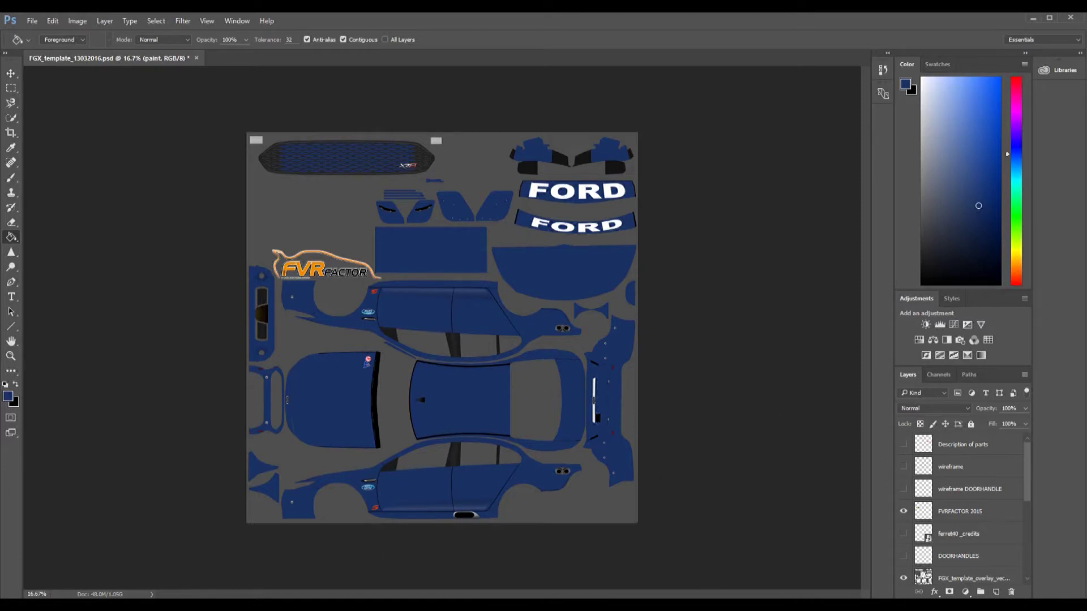
Open cool-pattern-wallpapers-5.jpg from the "picts for skin" folder in Adobe Photoshop CC 2015.5
key(alt+Tab)
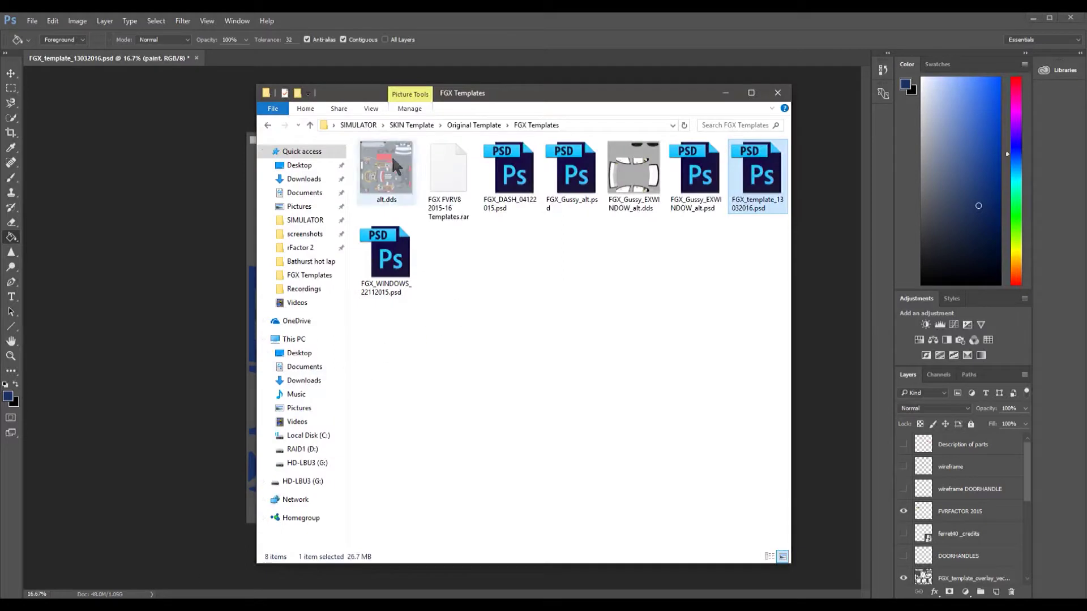
click(475, 124)
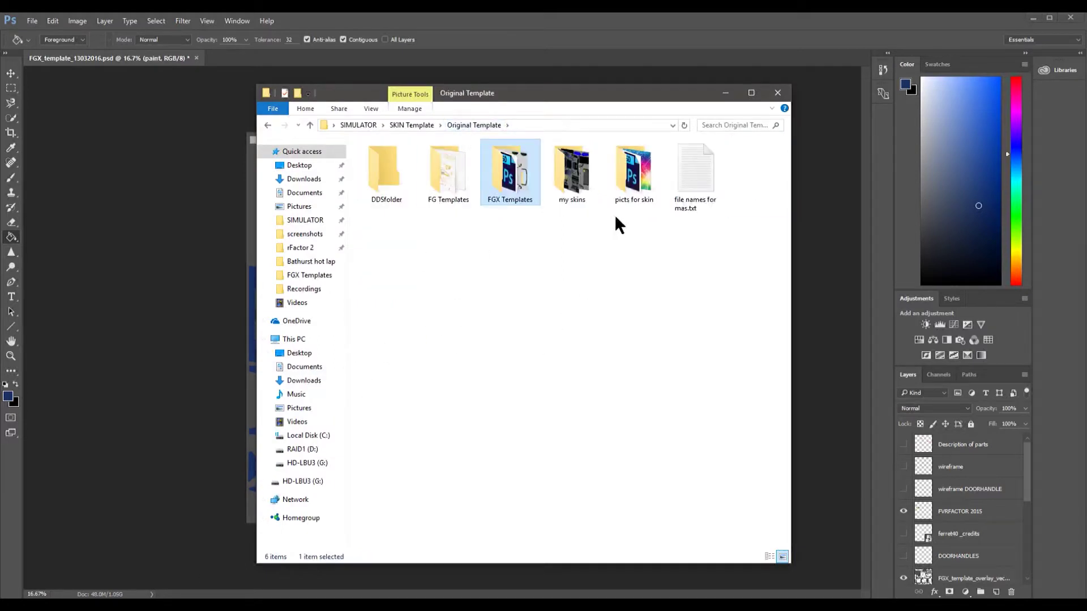
double_click(632, 180)
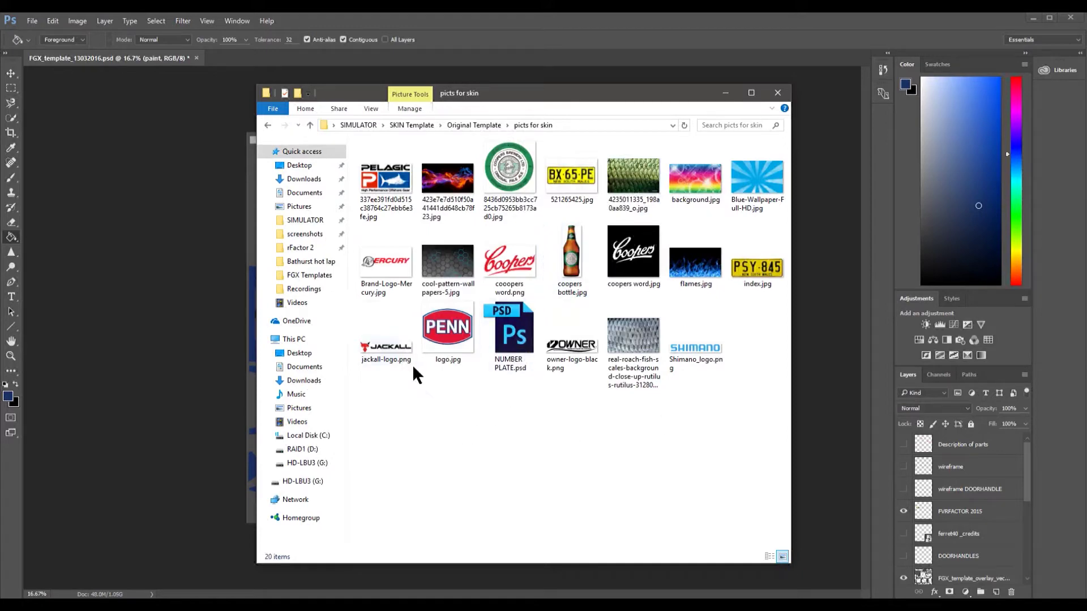
right_click(446, 268)
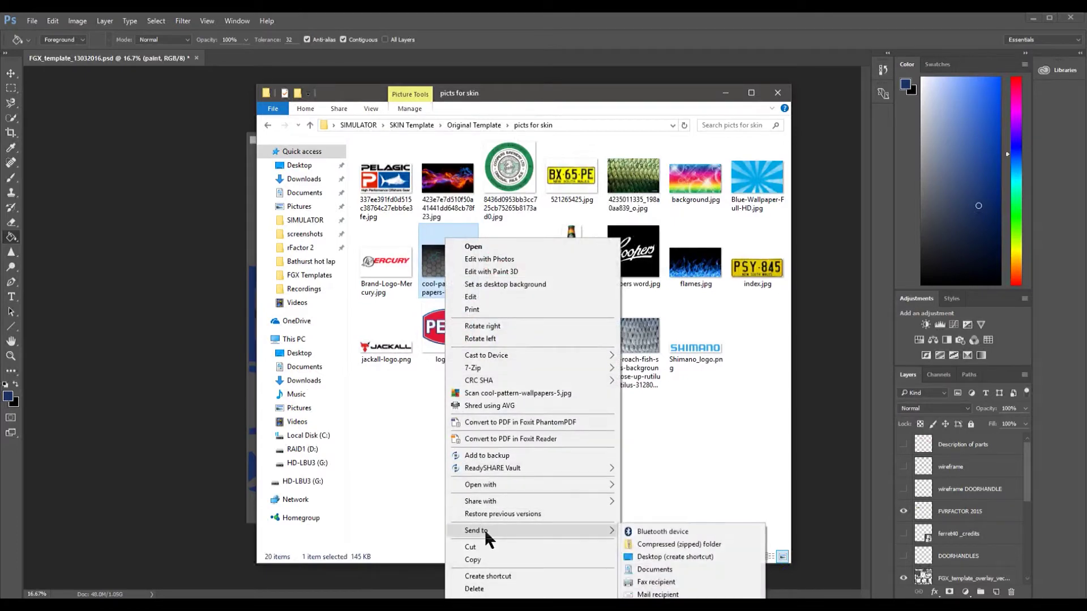
mouse_move(533, 486)
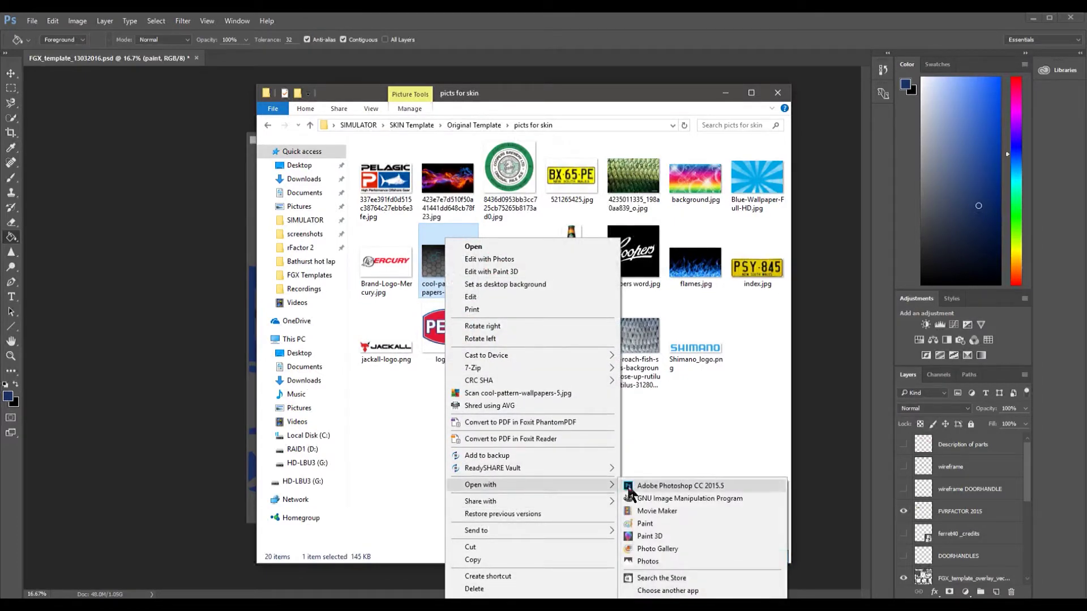
click(674, 488)
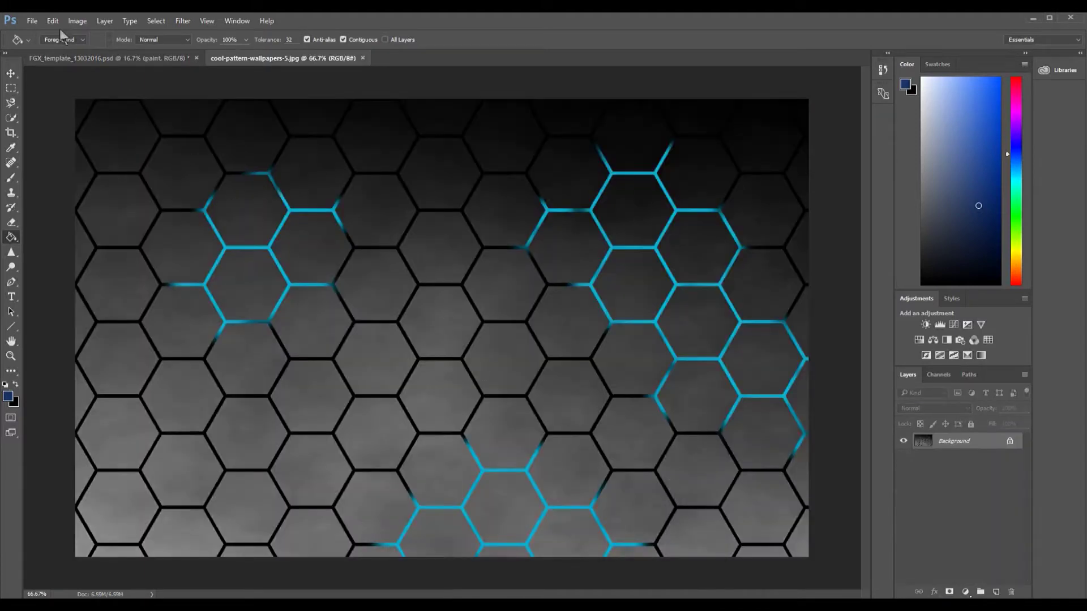
Copy the entire hexagon wallpaper image and paste it into FGX_template_13032016.psd above the paint layer
click(155, 22)
click(170, 34)
click(54, 23)
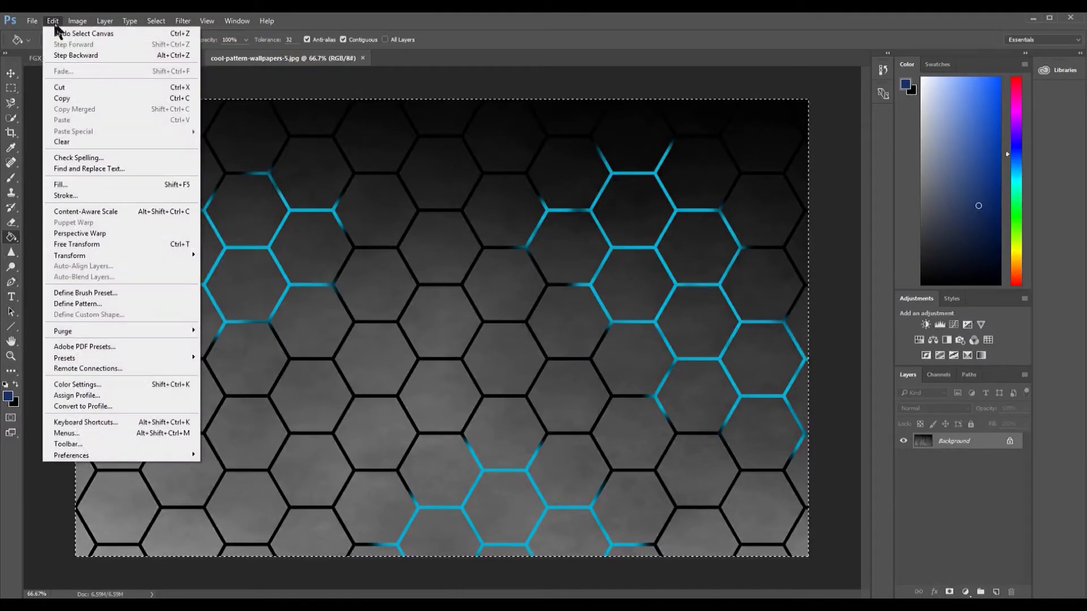
click(70, 109)
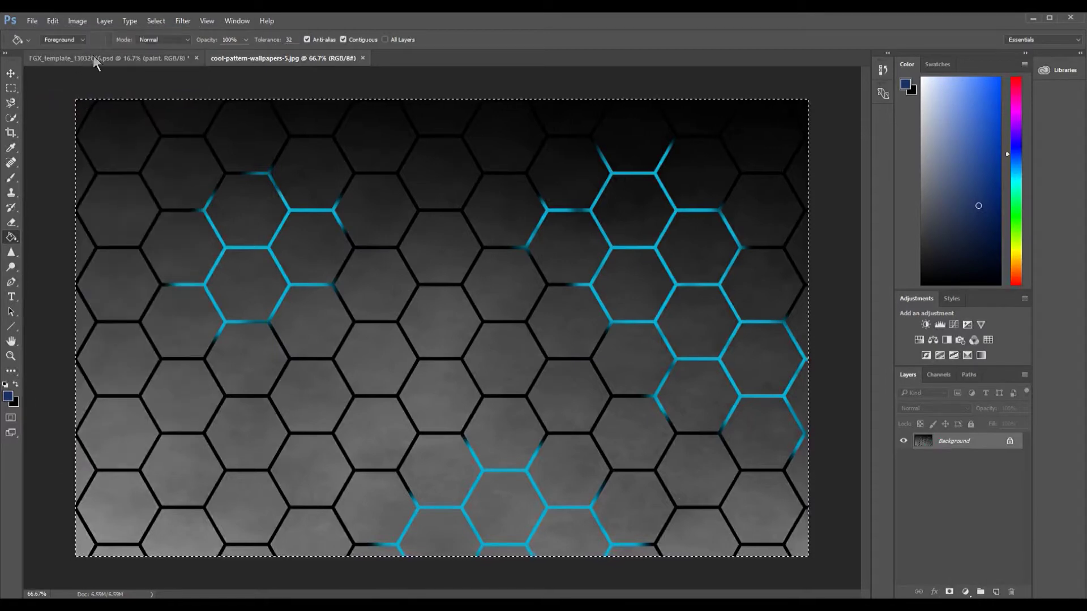
click(92, 57)
click(52, 21)
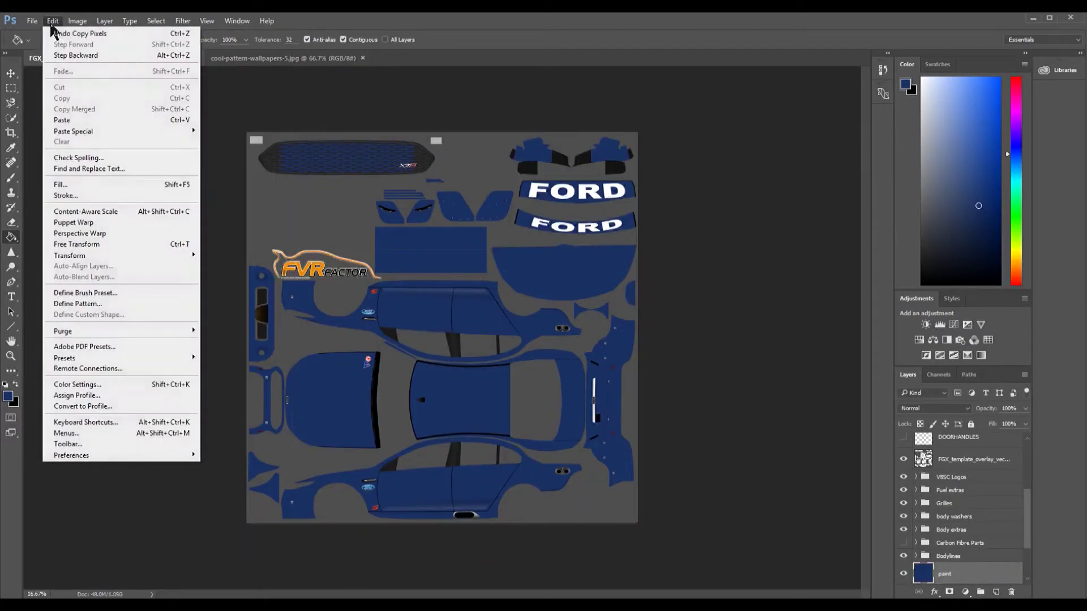
click(70, 120)
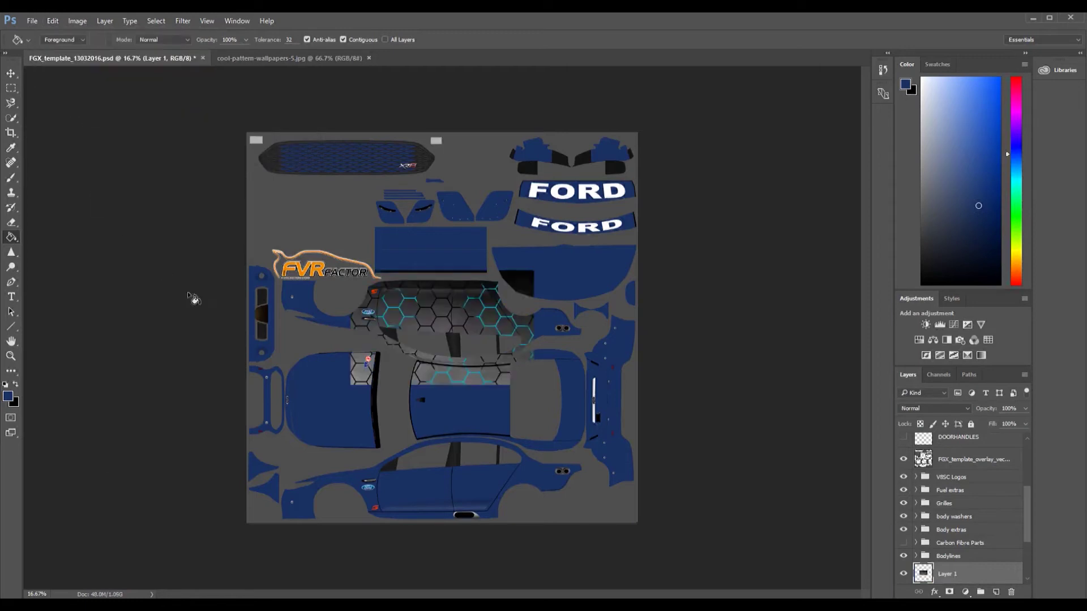
Position the pasted hexagon pattern over the upper car side and free-transform it to about 99% width and 90% height
click(10, 73)
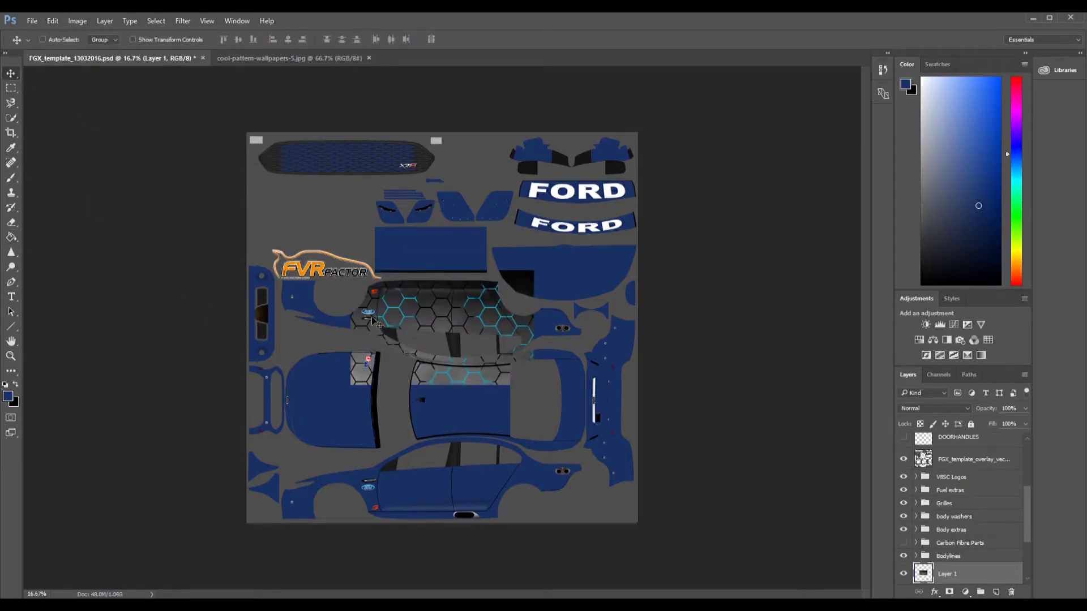
mouse_move(425, 326)
mouse_down()
mouse_move(416, 370)
mouse_move(433, 397)
mouse_move(446, 476)
mouse_move(431, 249)
mouse_move(447, 422)
mouse_move(444, 305)
mouse_move(457, 360)
mouse_move(454, 448)
mouse_move(440, 460)
mouse_move(446, 445)
mouse_move(448, 471)
mouse_move(458, 470)
mouse_move(443, 475)
mouse_move(436, 330)
mouse_move(445, 332)
mouse_up()
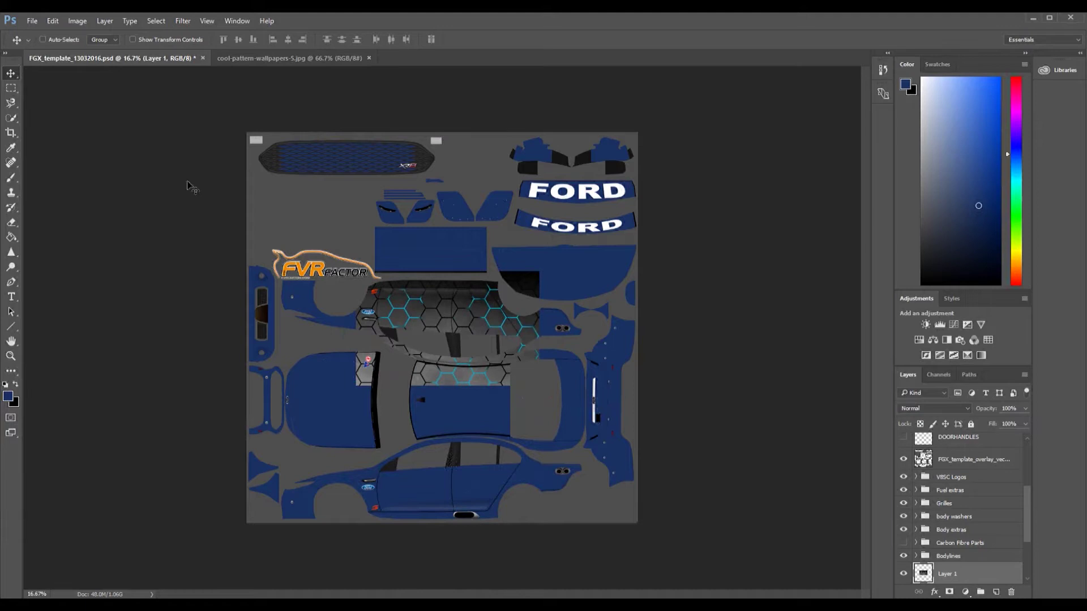
click(53, 20)
click(81, 245)
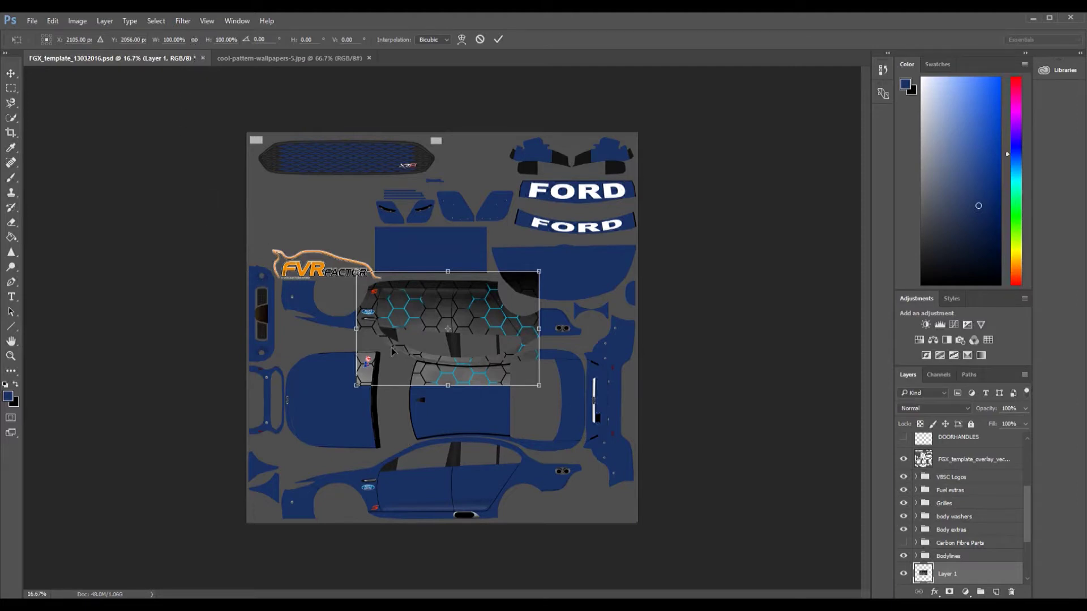
click(194, 39)
drag(540, 272, 521, 283)
click(194, 39)
mouse_move(520, 335)
mouse_down()
mouse_move(626, 320)
mouse_move(576, 334)
mouse_move(538, 325)
mouse_move(538, 334)
mouse_up()
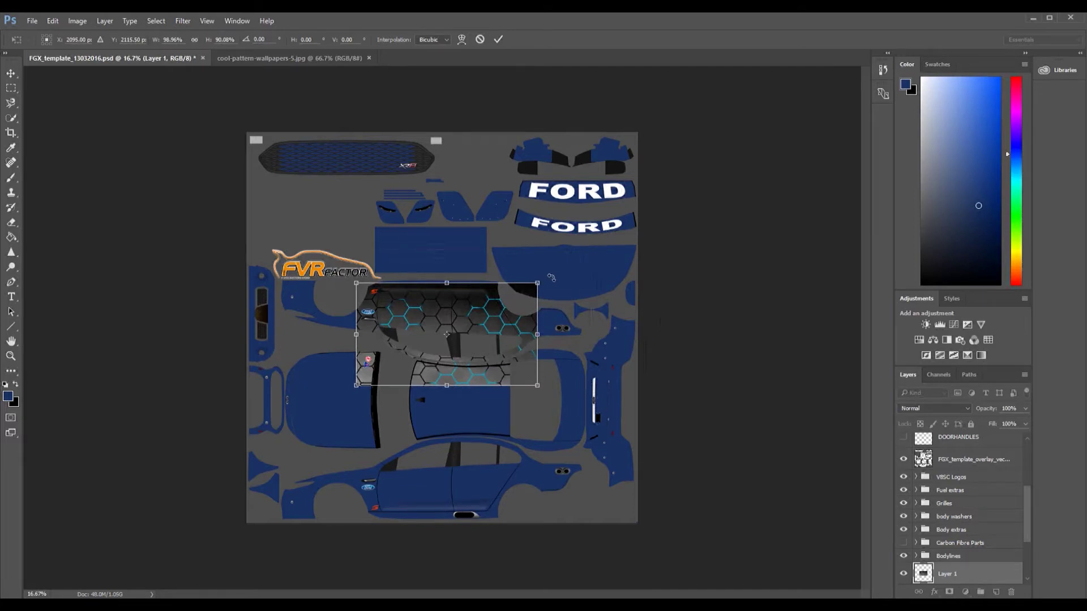
Rotate the pattern about 180°, widen it to about 134%, place it over the lower car side and apply the transform
drag(551, 277, 332, 398)
drag(488, 350, 585, 468)
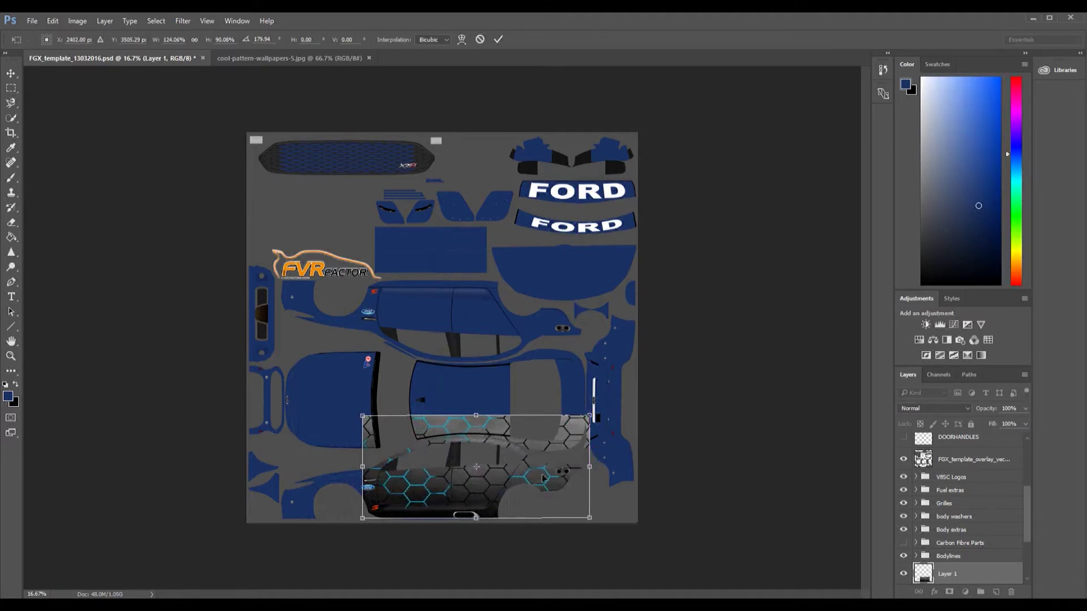
click(497, 40)
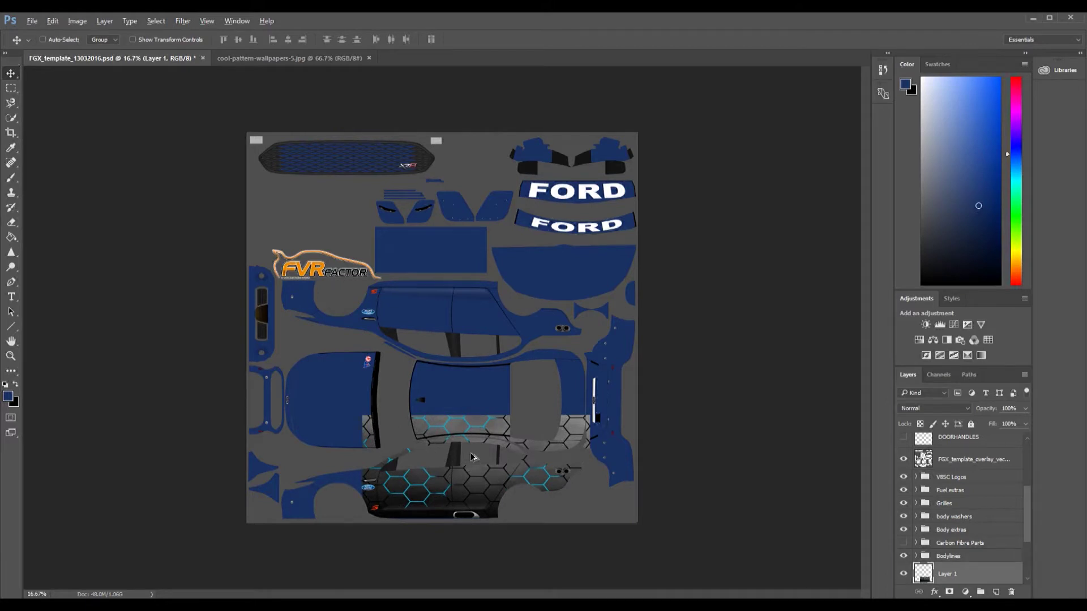
Rename the pasted pattern layer as "lhs skin"
scroll(472, 458, up, 5)
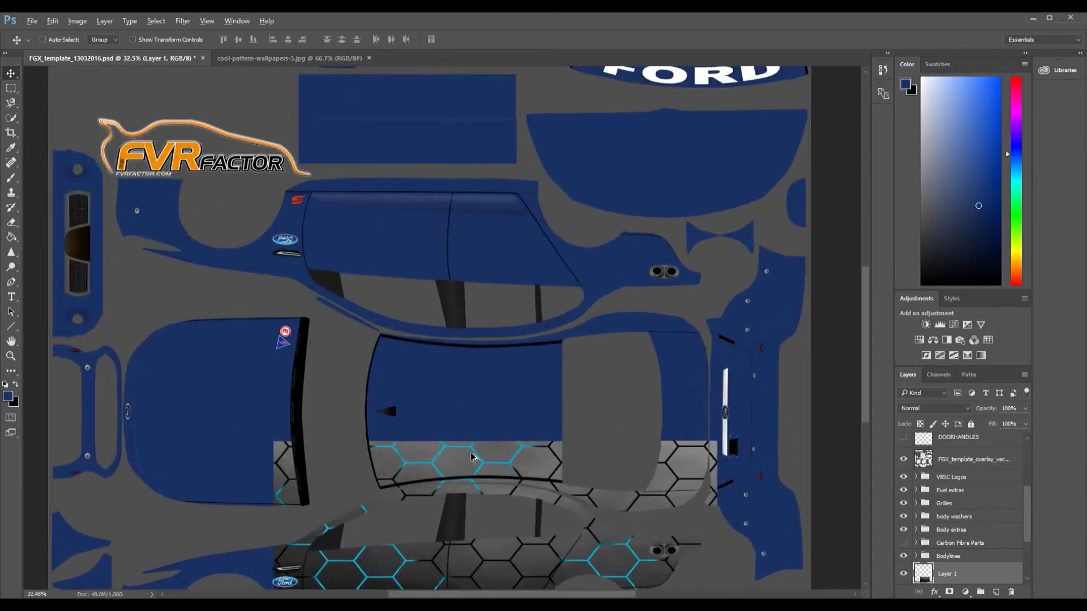
drag(477, 429, 487, 259)
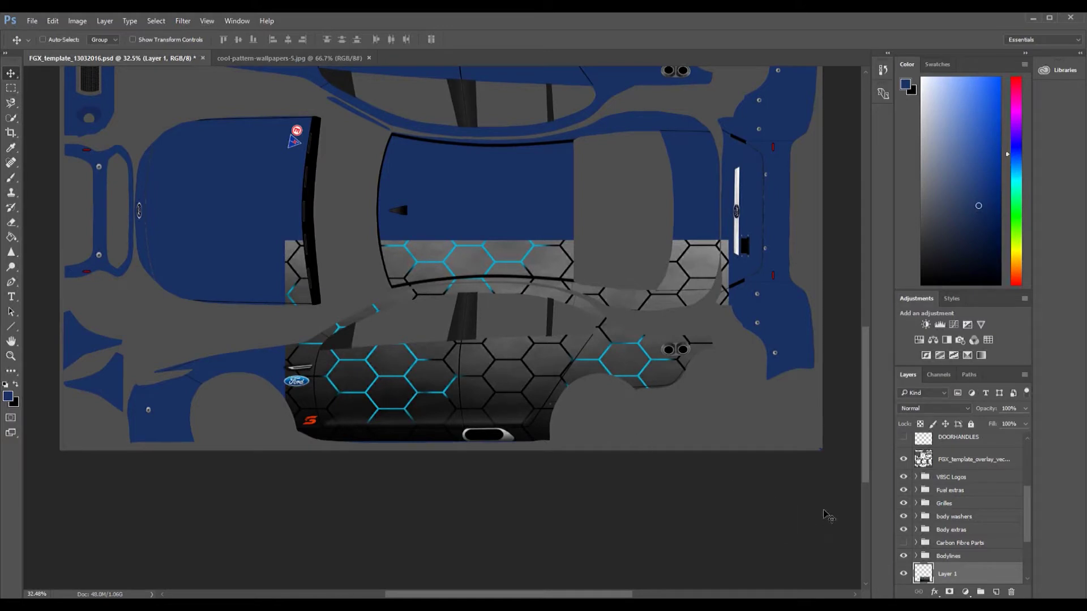
double_click(947, 574)
key(Return)
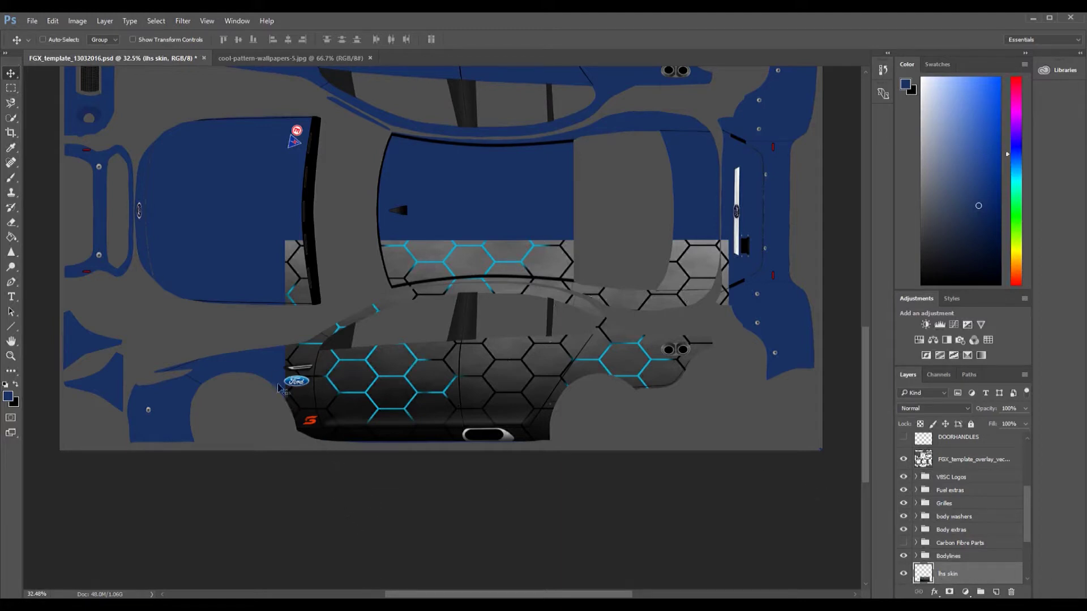
Erase the hexagon pattern from the bonnet and the front part of the roof with a 417 px eraser
click(11, 223)
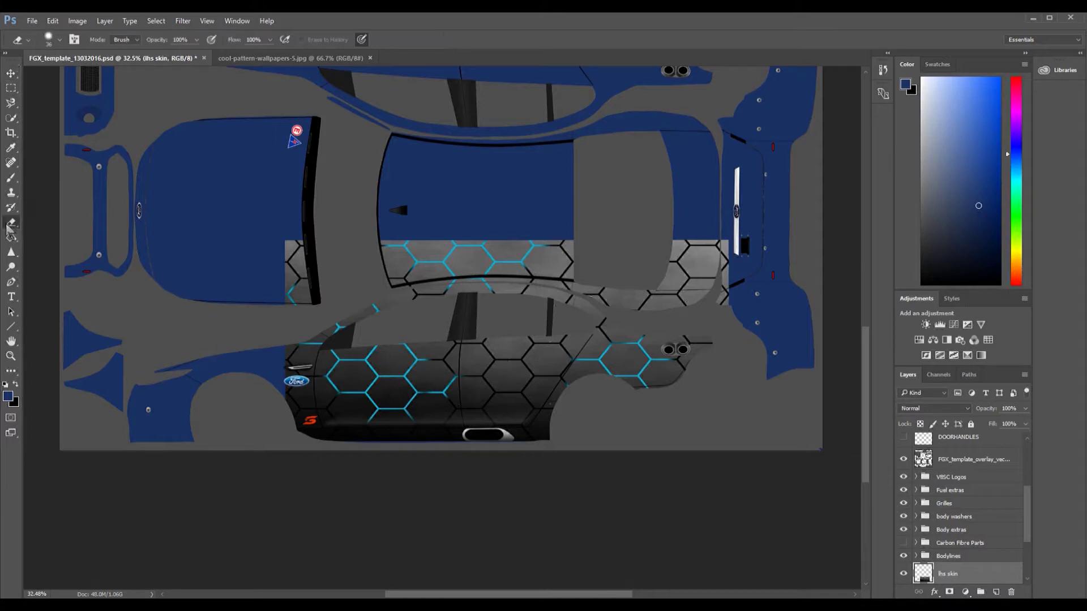
click(59, 39)
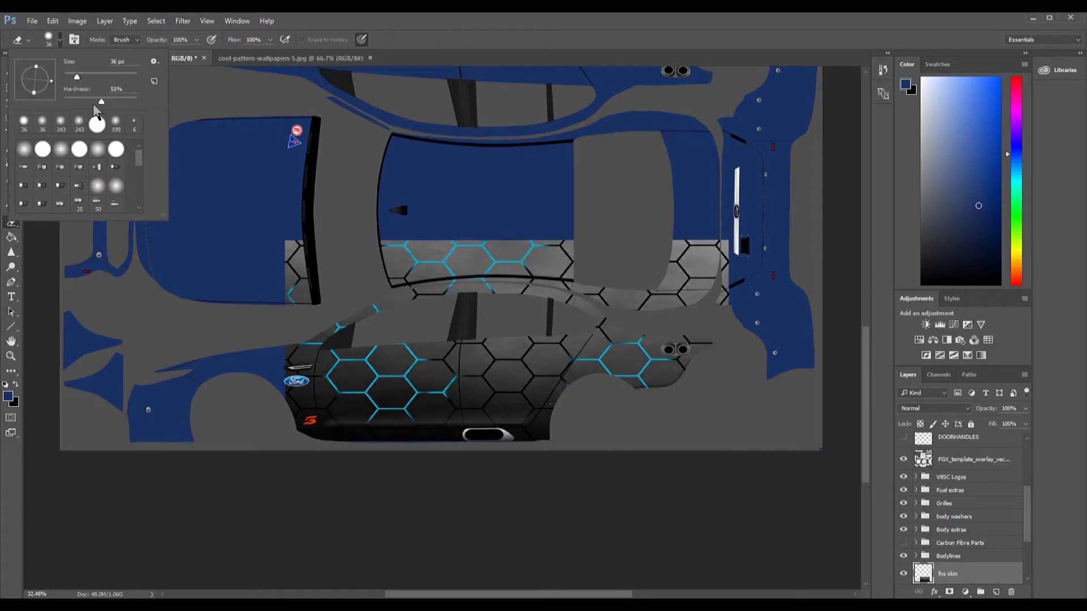
drag(99, 77, 103, 80)
drag(121, 78, 124, 78)
mouse_move(267, 294)
mouse_down()
mouse_move(272, 264)
mouse_move(279, 284)
mouse_up()
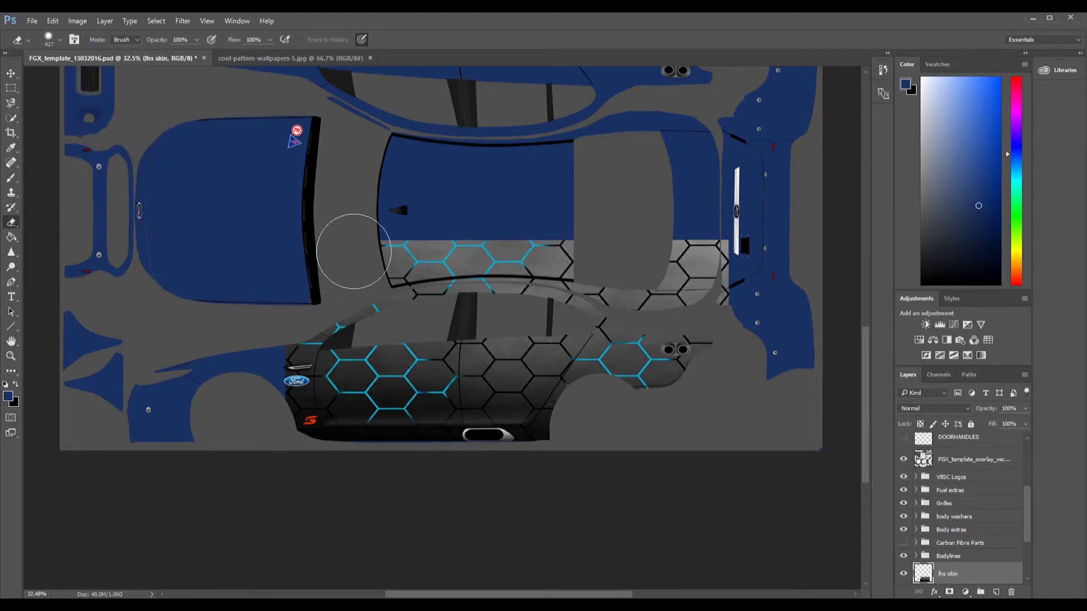
drag(389, 247, 478, 243)
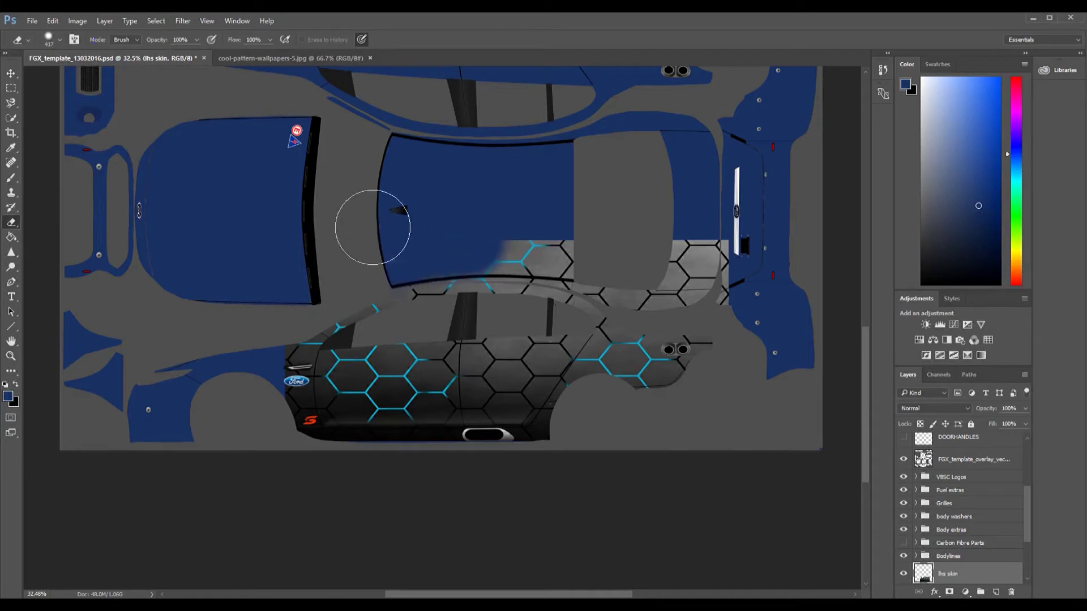
Set the eraser hardness to 100% and erase the remaining pattern from the roof and boot lid
click(60, 38)
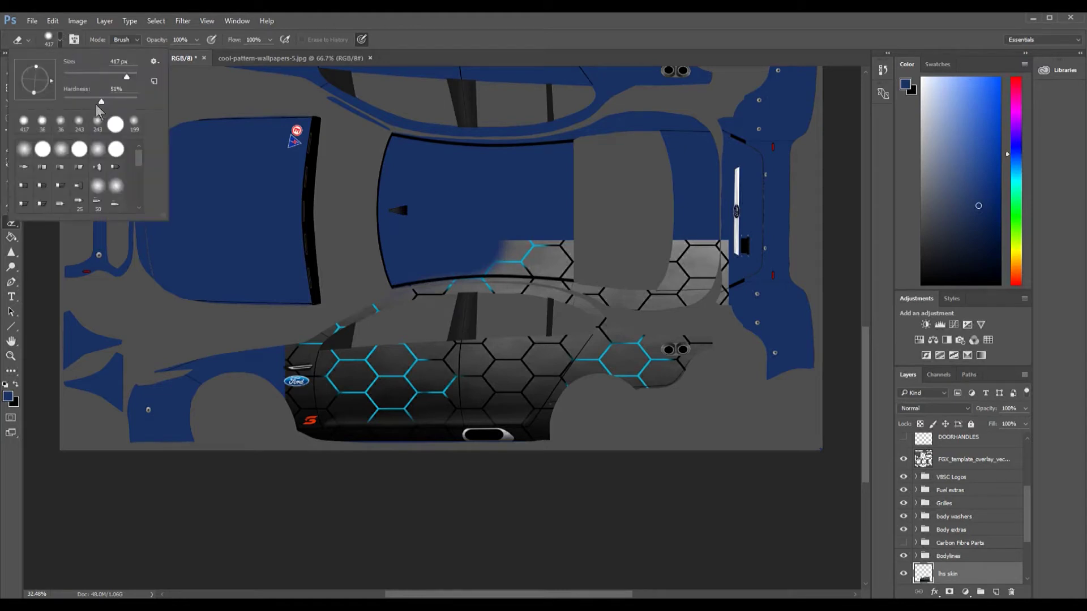
drag(101, 102, 153, 100)
click(138, 330)
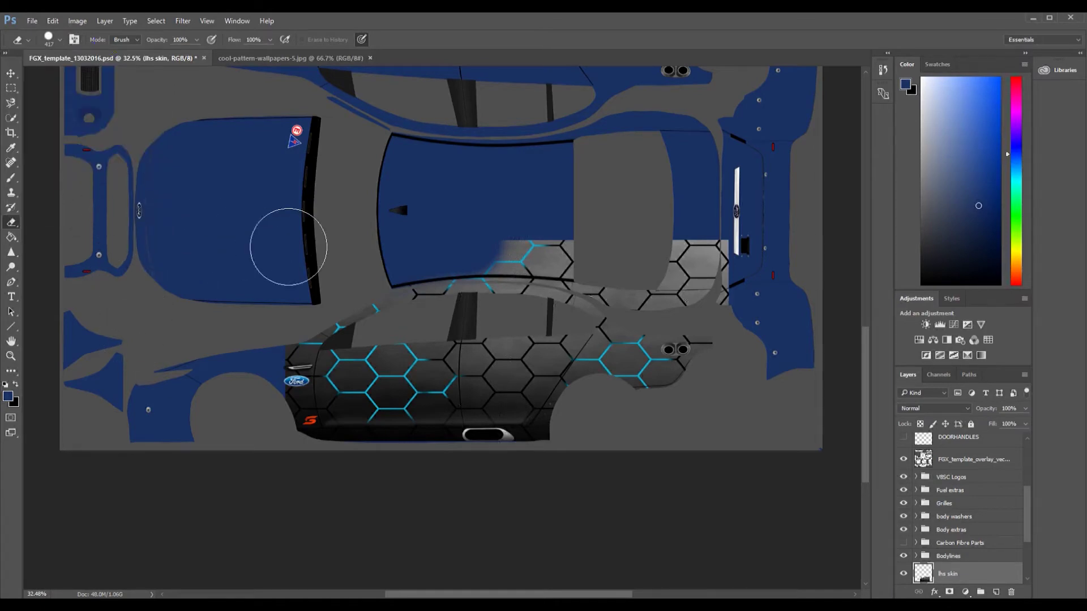
scroll(532, 241, up, 5)
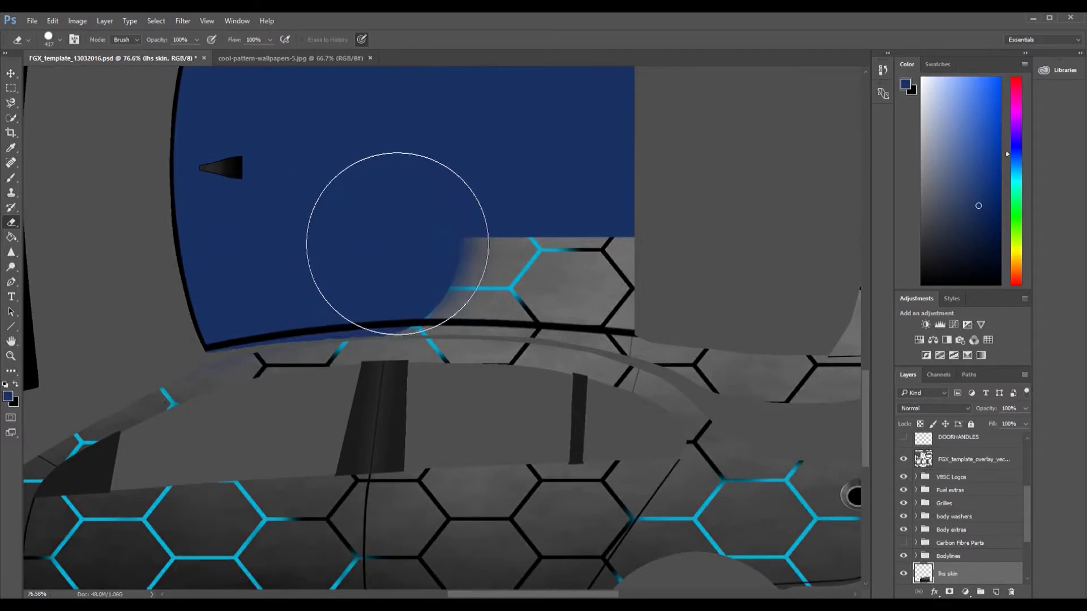
mouse_move(400, 238)
mouse_down()
mouse_move(516, 249)
mouse_move(553, 238)
mouse_move(619, 253)
mouse_move(624, 266)
mouse_move(610, 244)
mouse_move(600, 251)
mouse_move(627, 263)
mouse_move(636, 238)
mouse_move(677, 277)
mouse_move(742, 308)
mouse_move(708, 243)
mouse_move(704, 311)
mouse_move(687, 316)
mouse_move(675, 343)
mouse_up()
scroll(674, 343, down, 5)
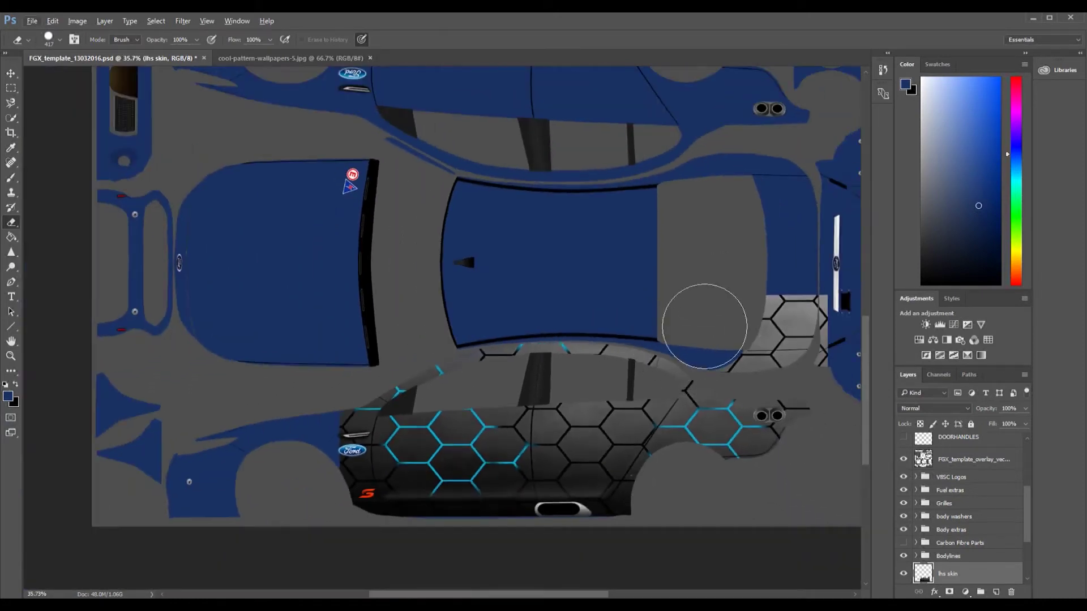
mouse_move(744, 302)
mouse_down()
mouse_move(820, 314)
mouse_move(809, 337)
mouse_move(790, 343)
mouse_move(726, 335)
mouse_up()
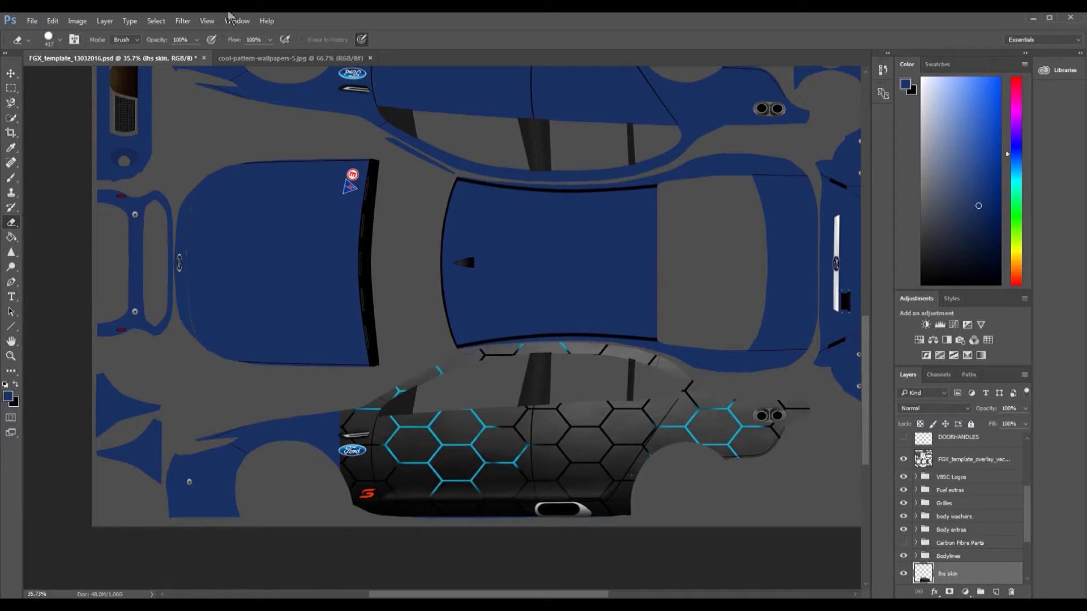
Fade the pattern's front edge behind the front wheel arch into the blue paint with a soft 495 px eraser
click(57, 39)
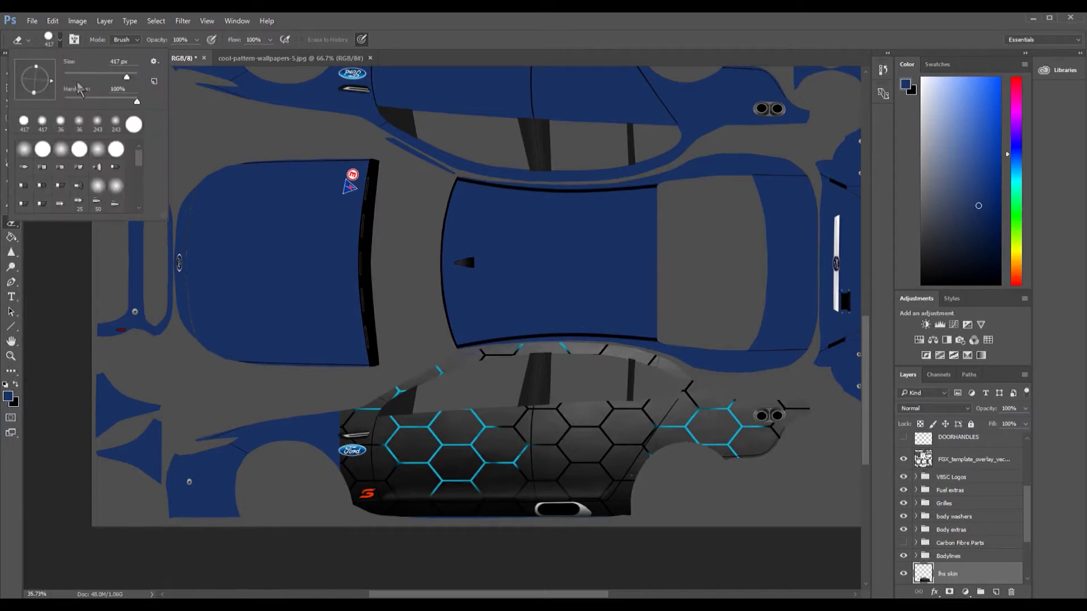
drag(127, 76, 101, 77)
drag(117, 78, 129, 77)
drag(137, 102, 64, 102)
key(Return)
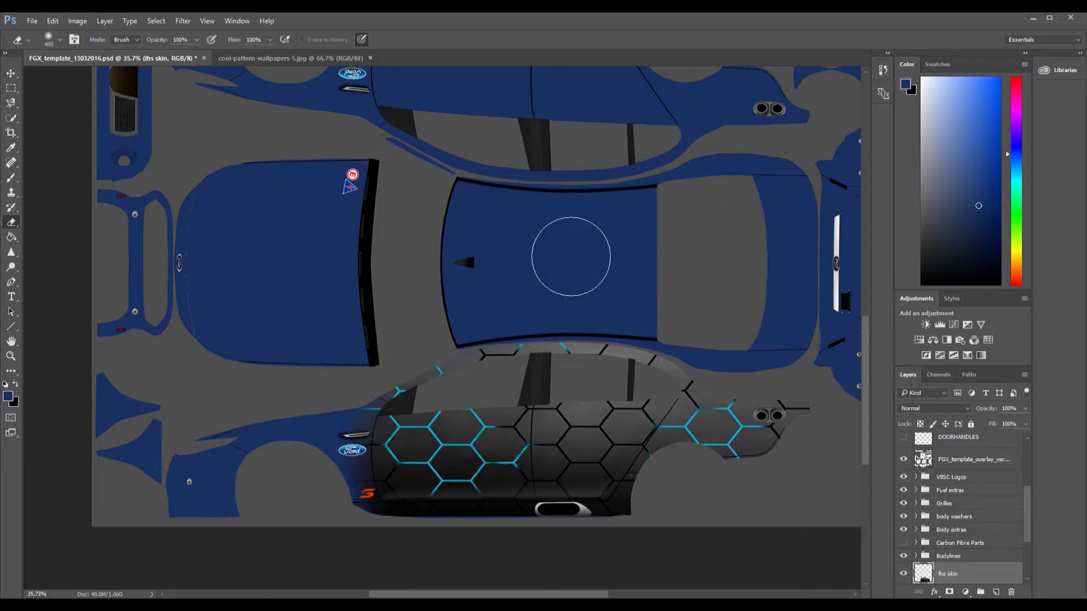
Duplicate the lhs skin layer and rename the copy as "rhs skin"
right_click(972, 575)
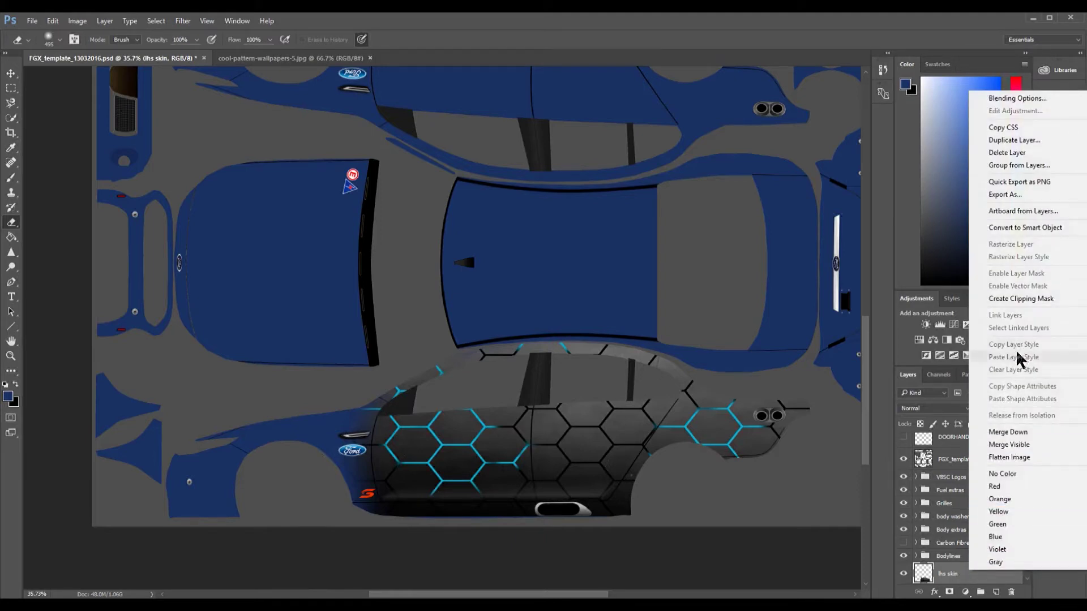
click(1013, 140)
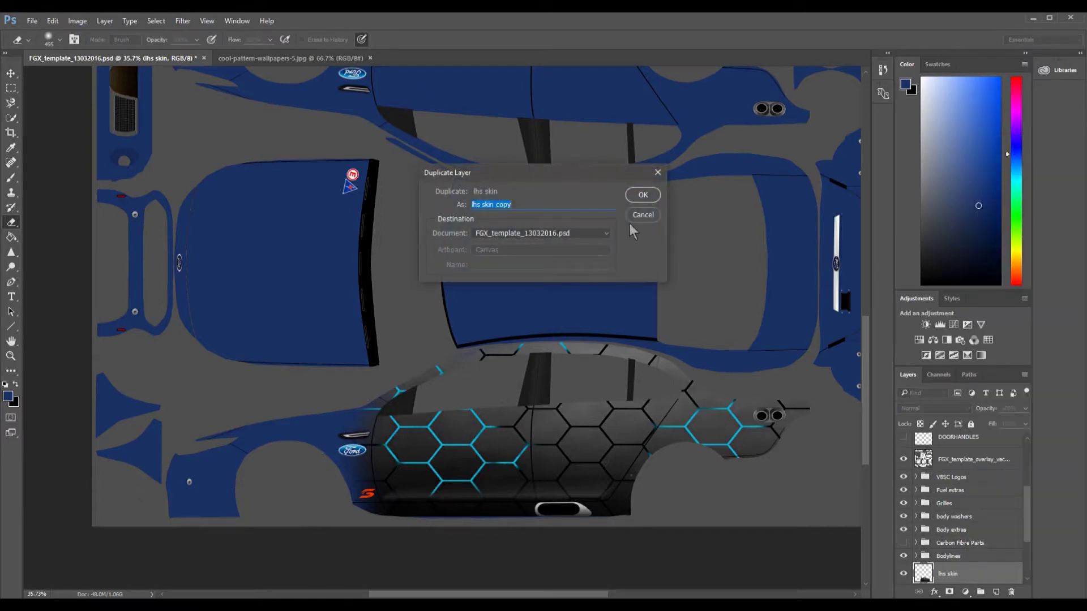
click(643, 199)
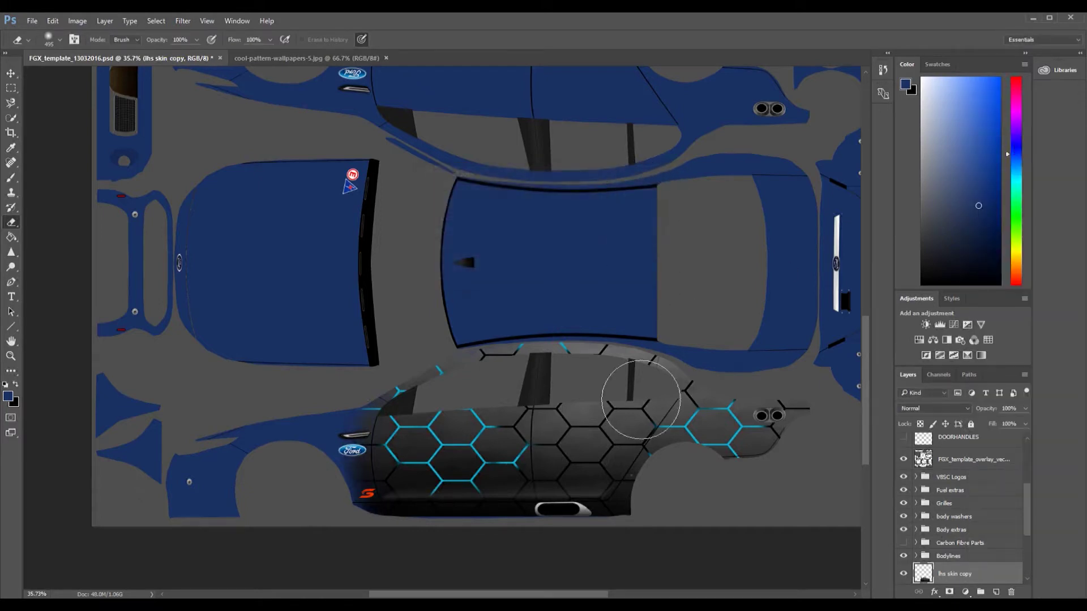
scroll(967, 551, down, 2)
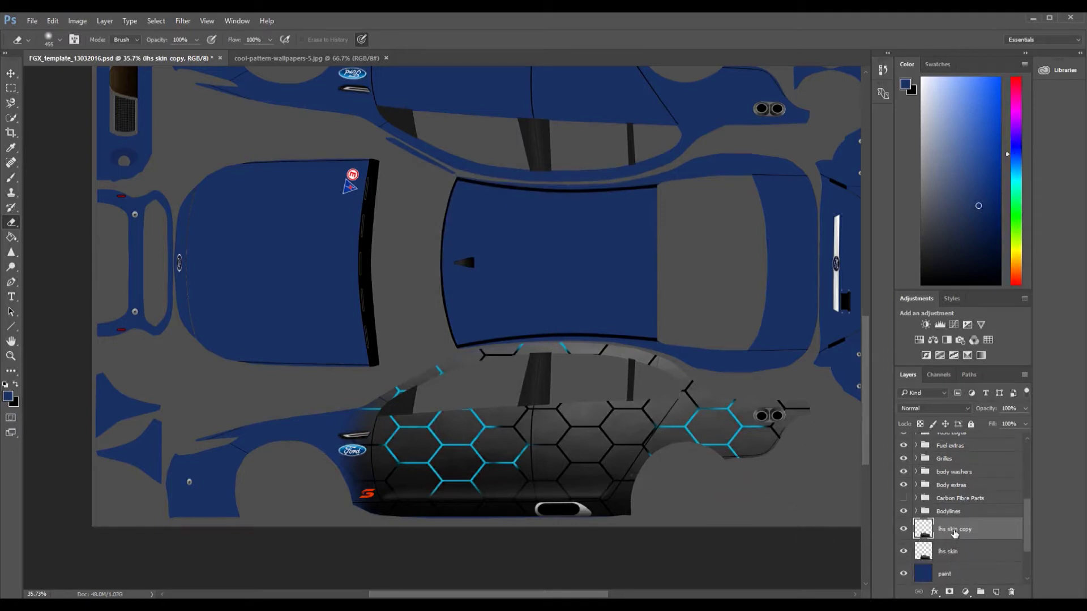
double_click(954, 533)
key(Return)
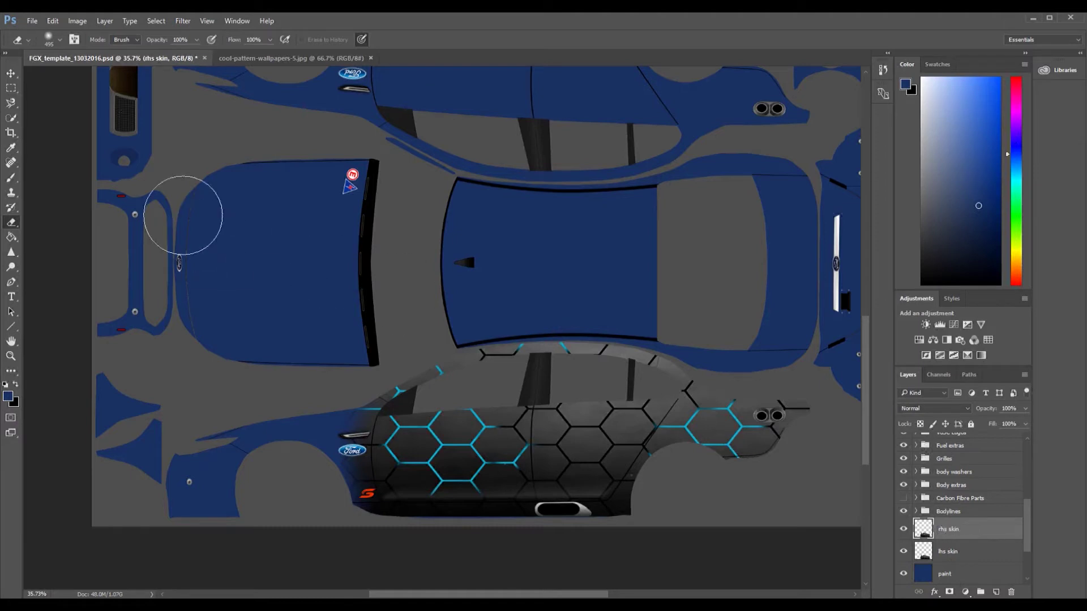
Move the rhs skin pattern up onto the opposite car side of the template and flip it vertically
click(11, 74)
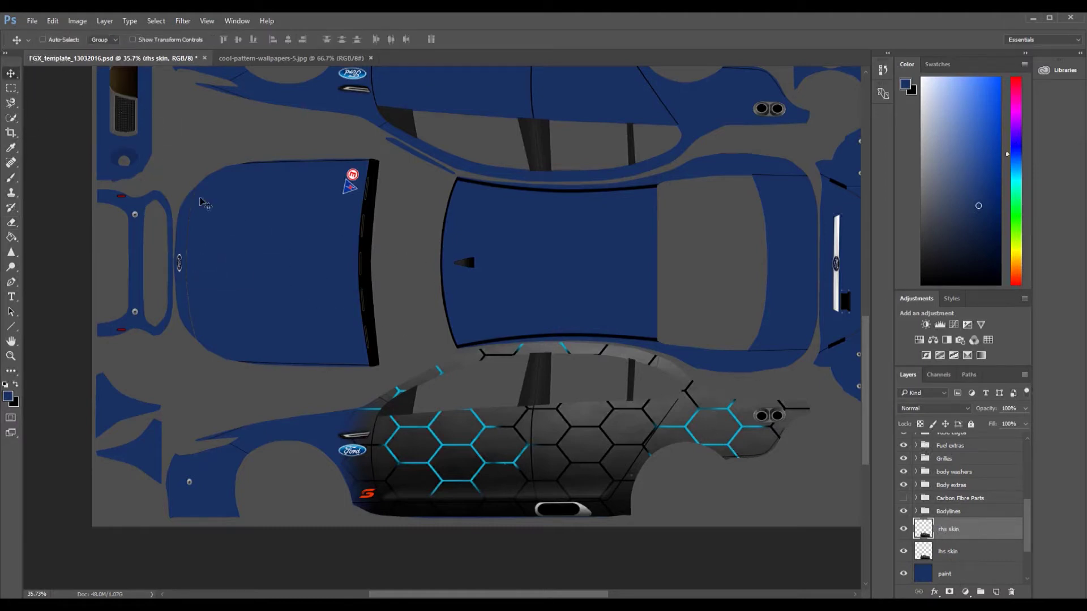
drag(525, 441, 481, 190)
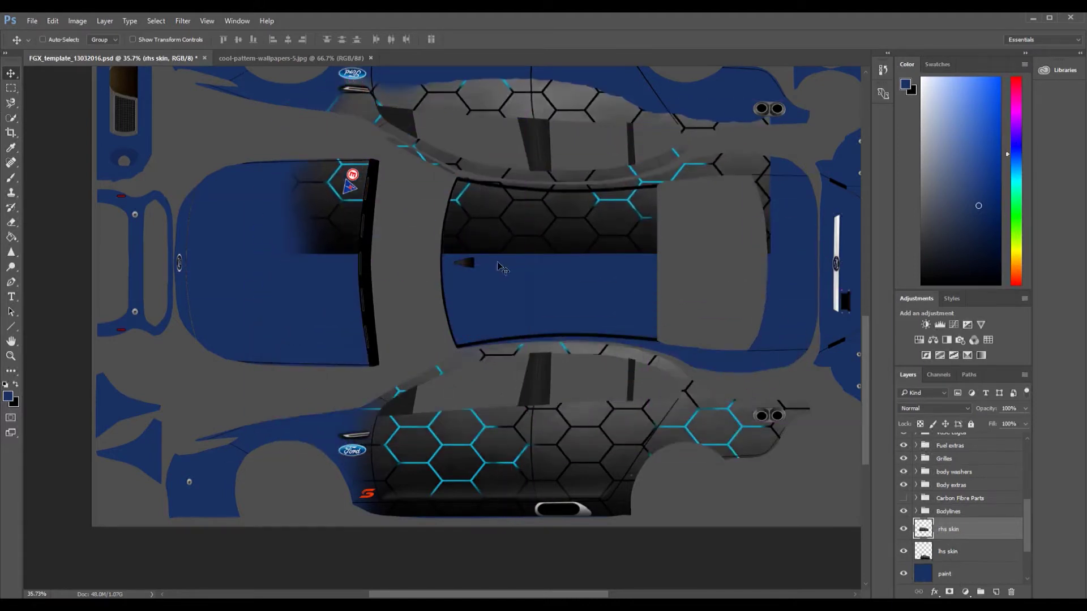
drag(551, 267, 512, 342)
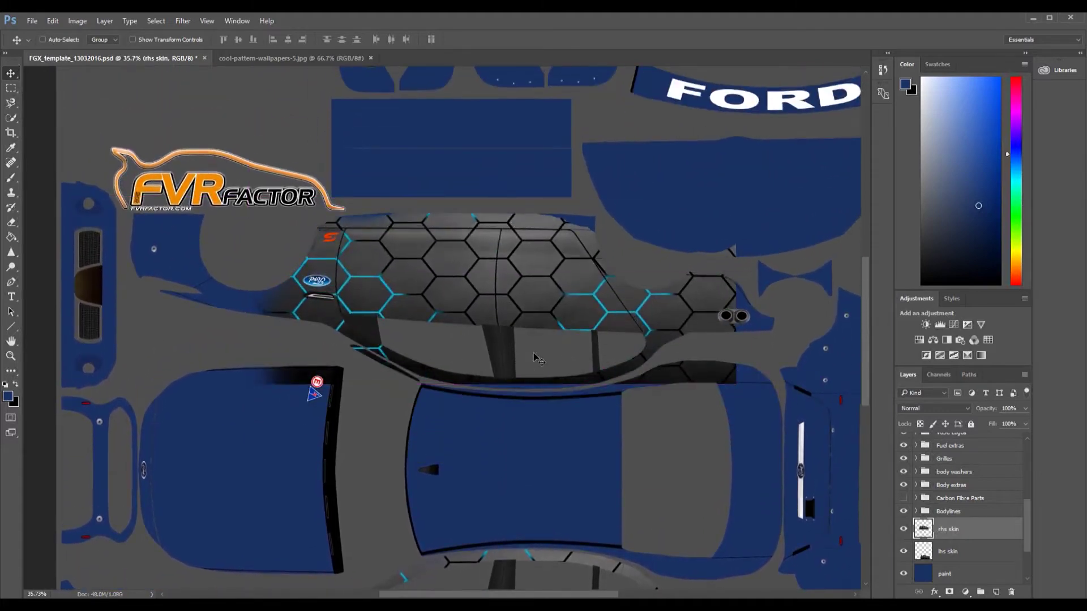
click(52, 23)
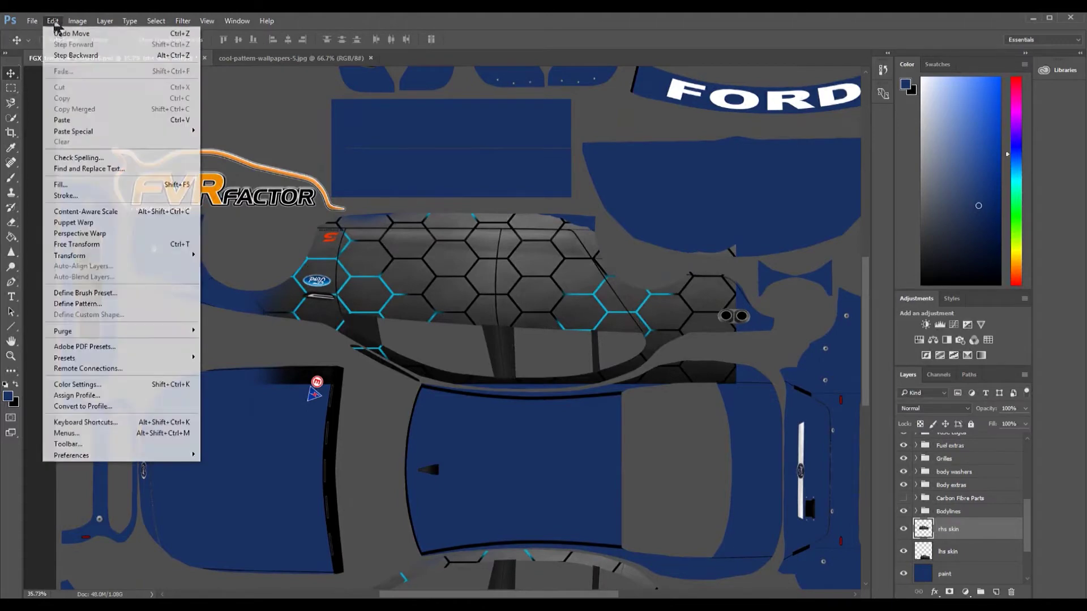
mouse_move(84, 256)
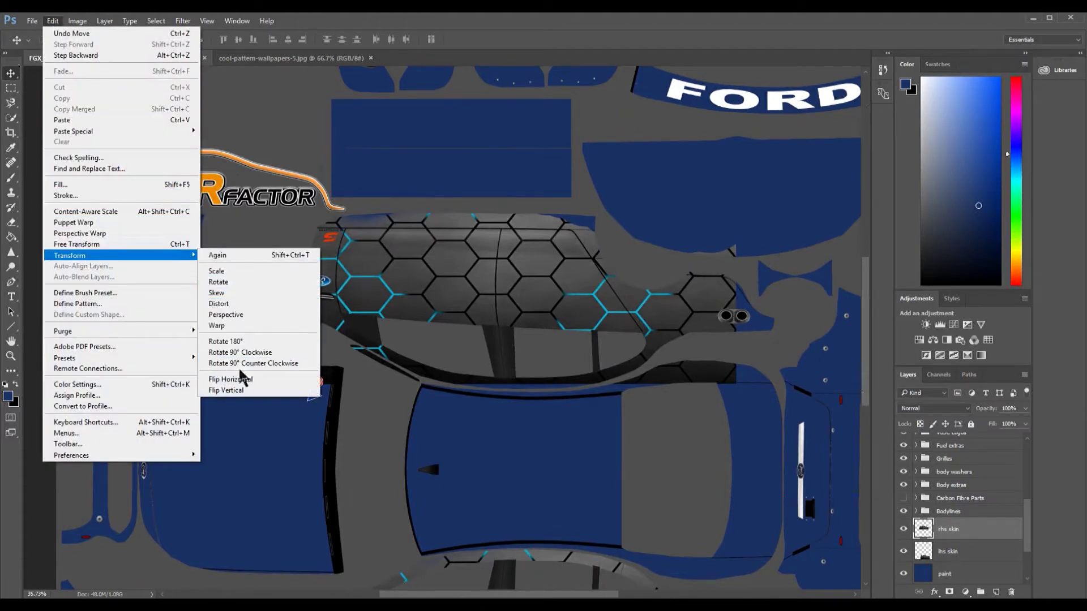
click(241, 390)
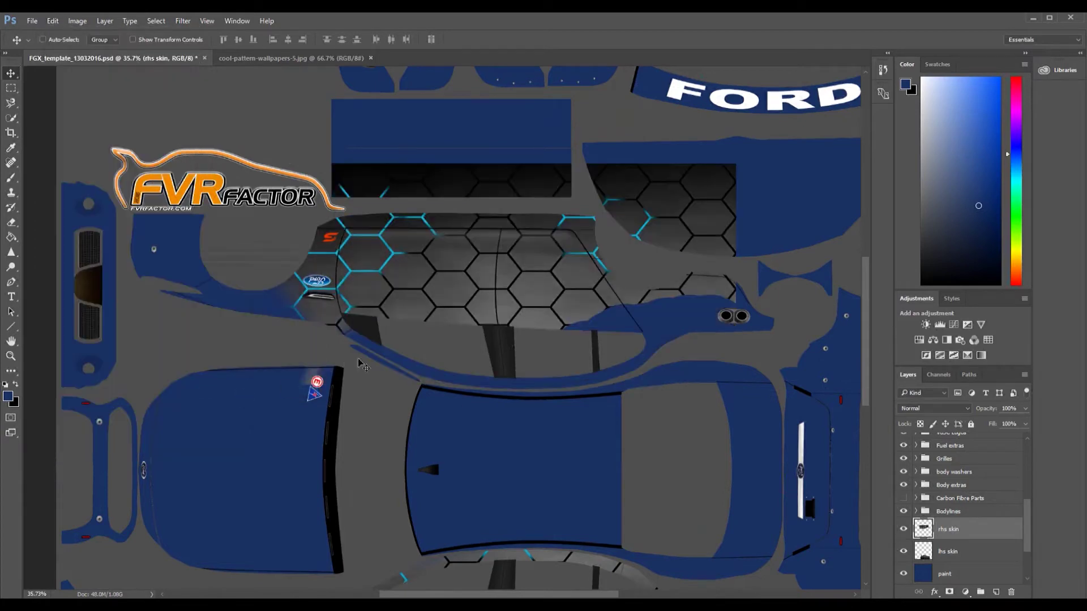
Move the rhs skin pattern and nudge it into place so its hexagons mirror those on the opposite car side
drag(494, 266, 548, 310)
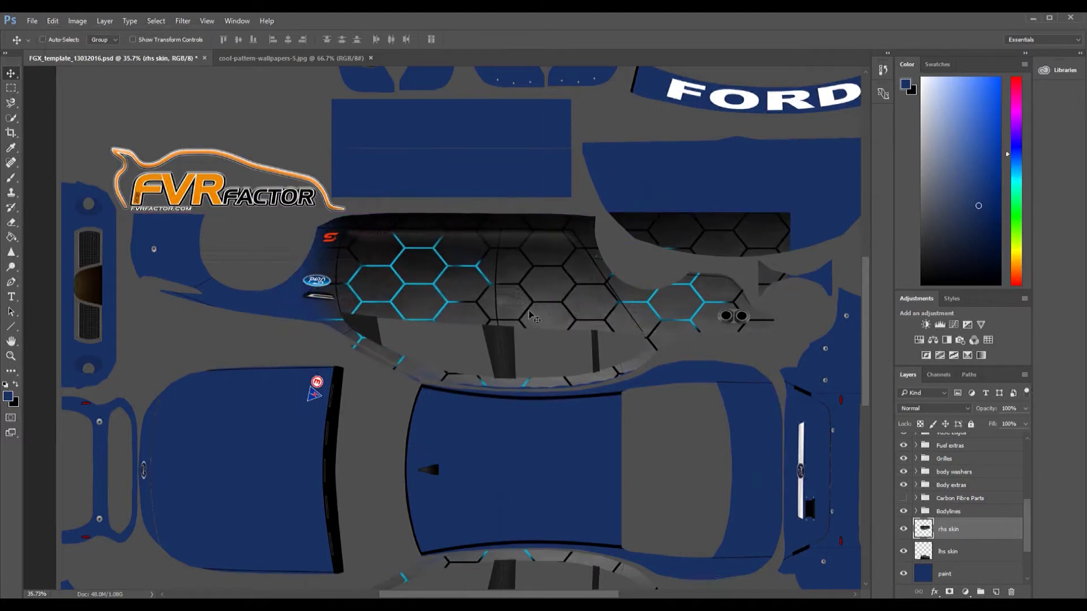
key(Down)
key(Down)
key(Down)
key(Down)
key(Down)
key(Down)
key(Down)
key(Down)
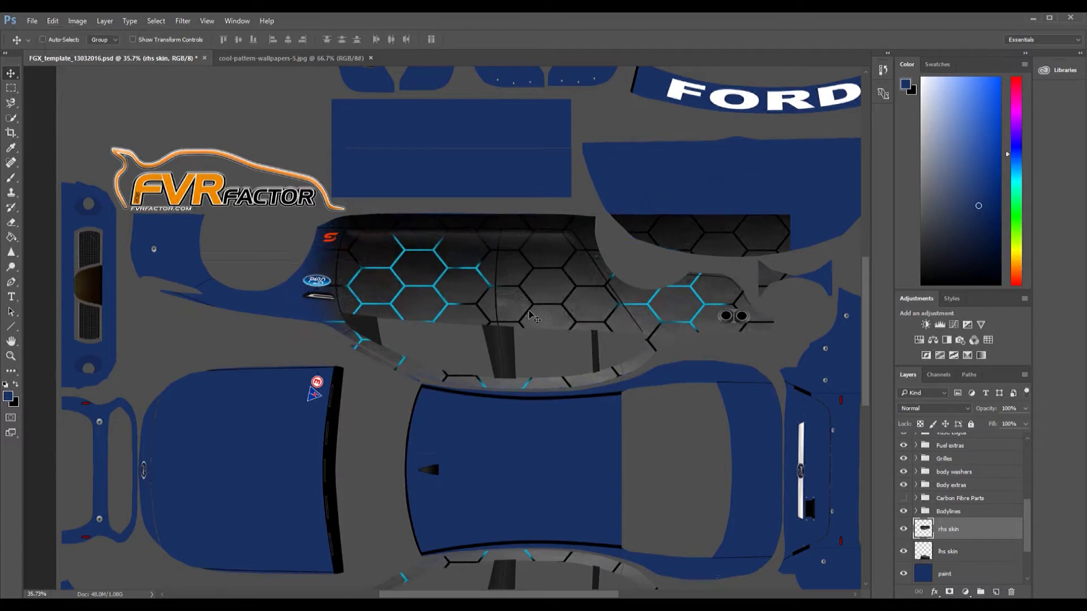
key(Down)
key(Down)
key(Down)
key(Down)
key(Down)
key(Down)
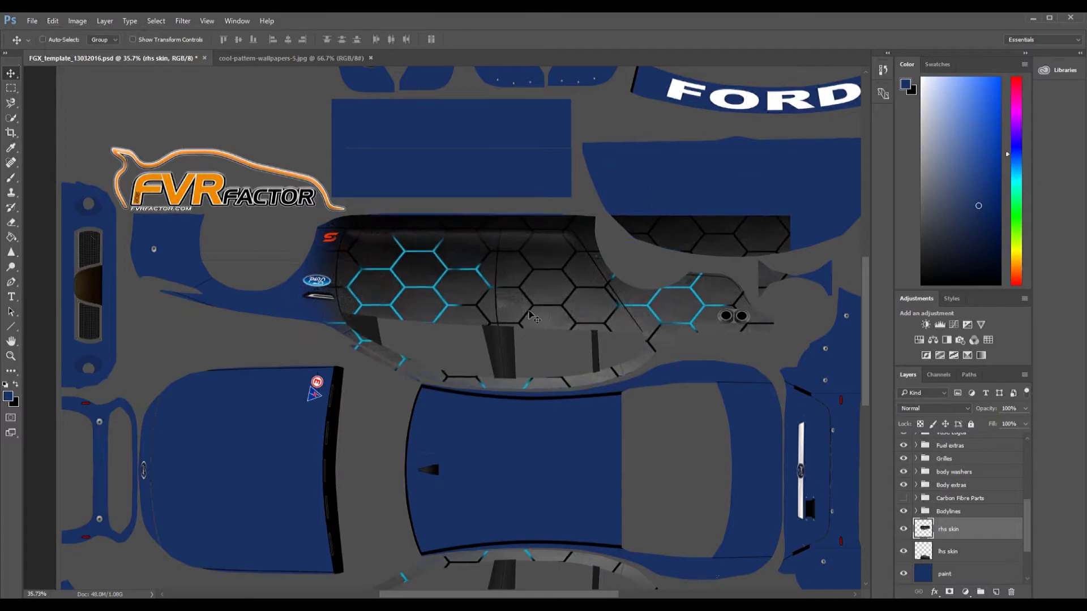
drag(574, 451, 564, 334)
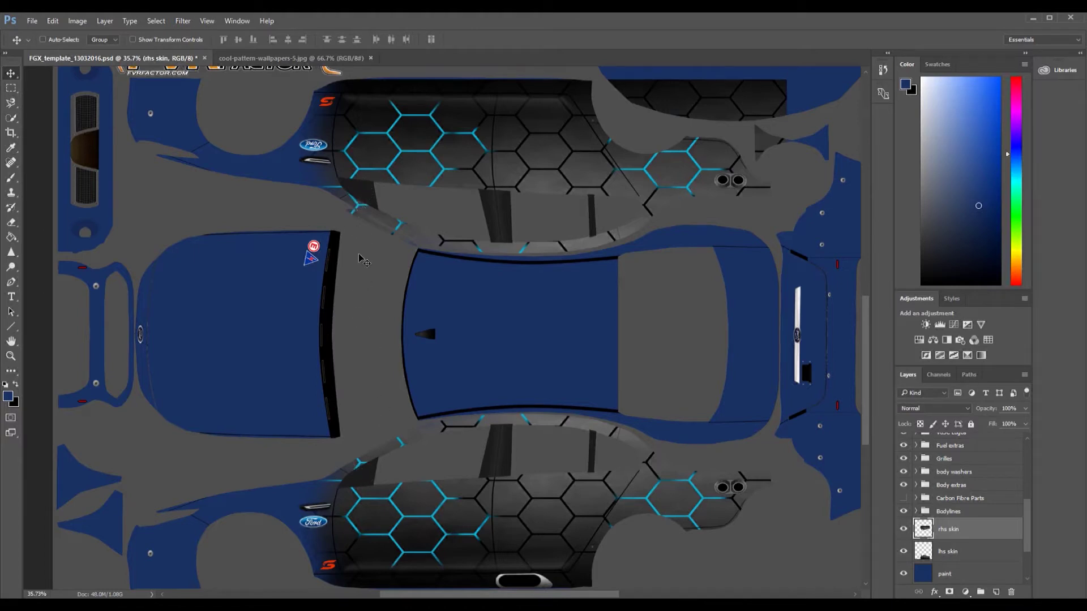
drag(365, 265, 365, 264)
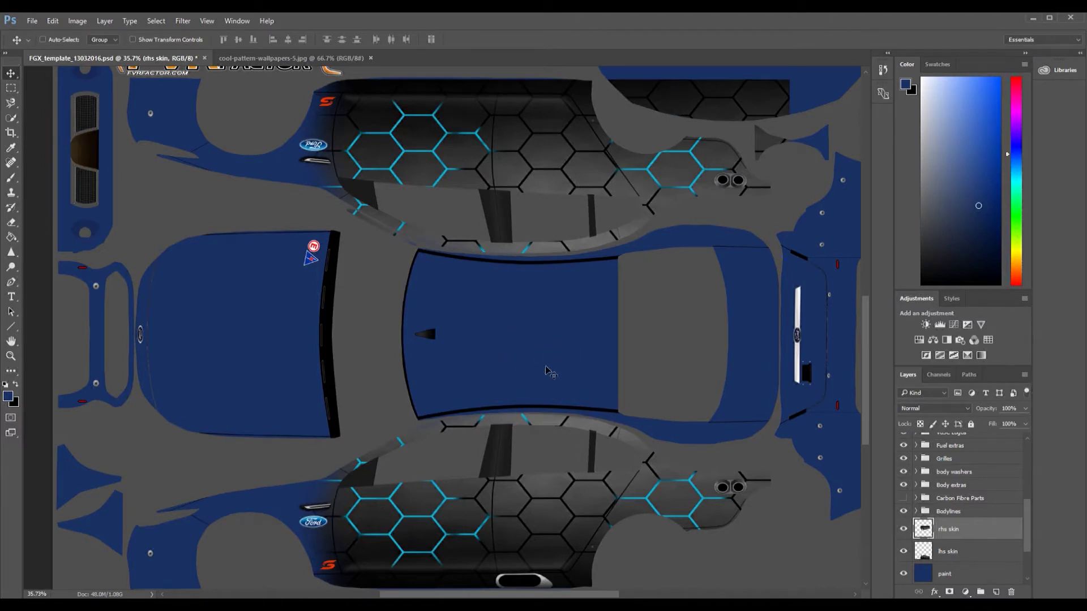
Copy the entire hexagon image from cool-pattern-wallpapers-5.jpg and return to the FGX template
click(292, 58)
key(ctrl+a)
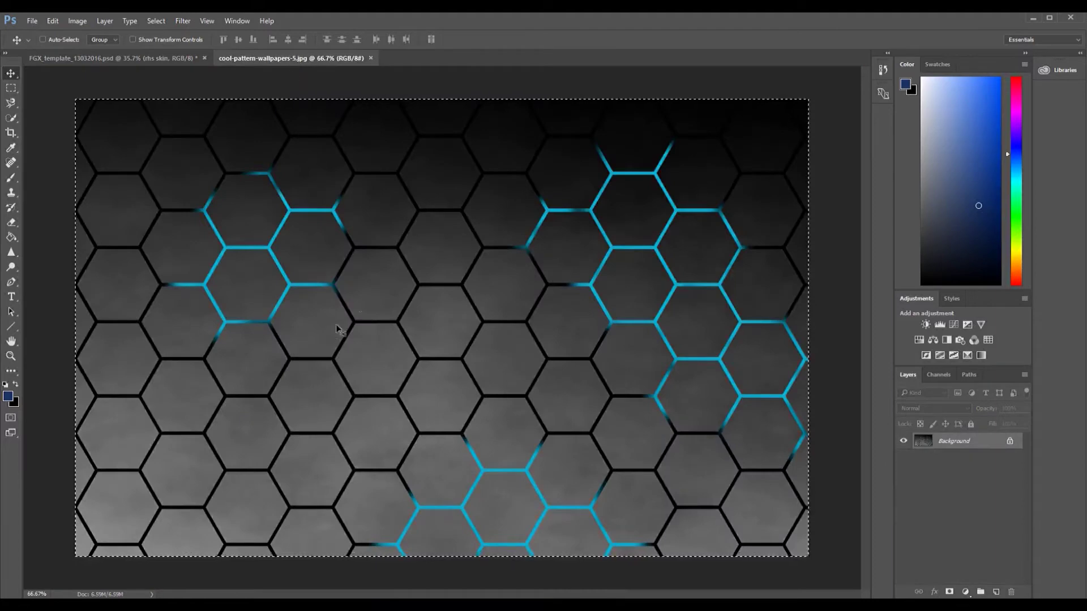
click(52, 23)
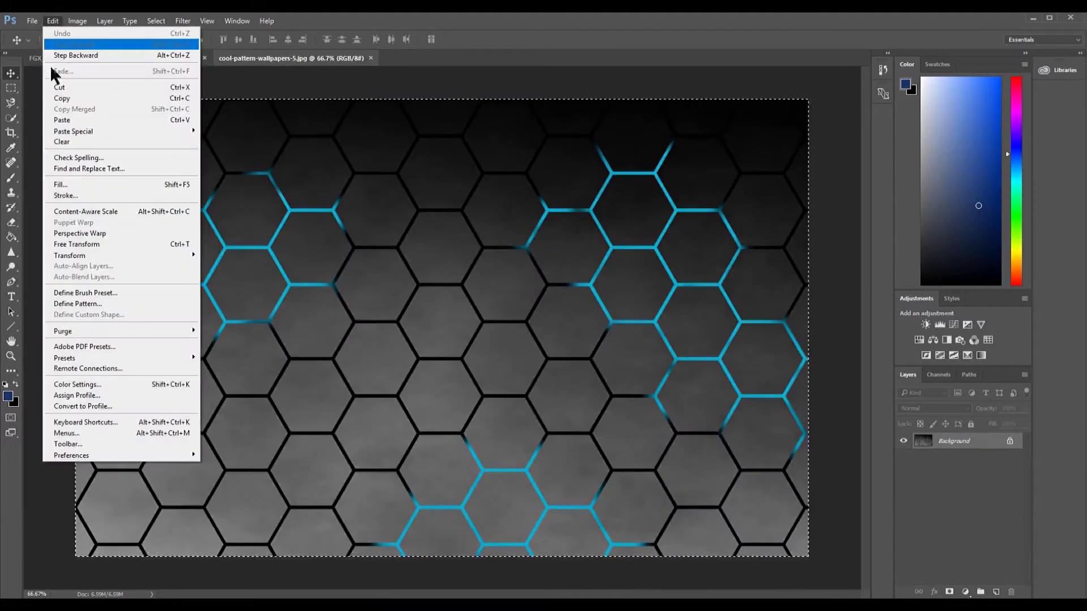
click(66, 98)
click(85, 59)
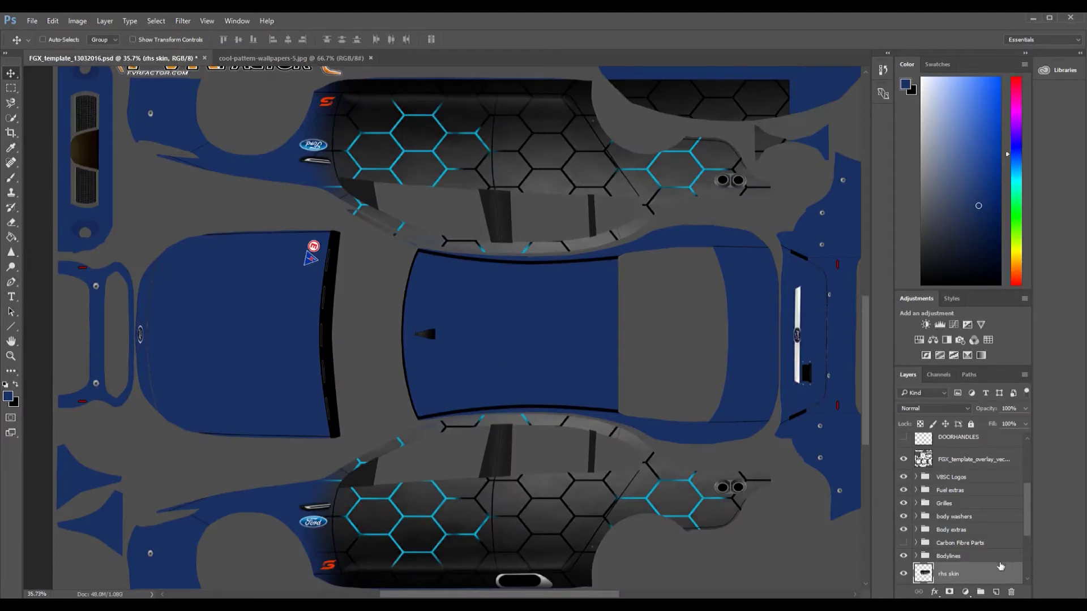
Paste the hexagon pattern into the template as a new layer and rename it "roof skin"
click(52, 21)
click(63, 111)
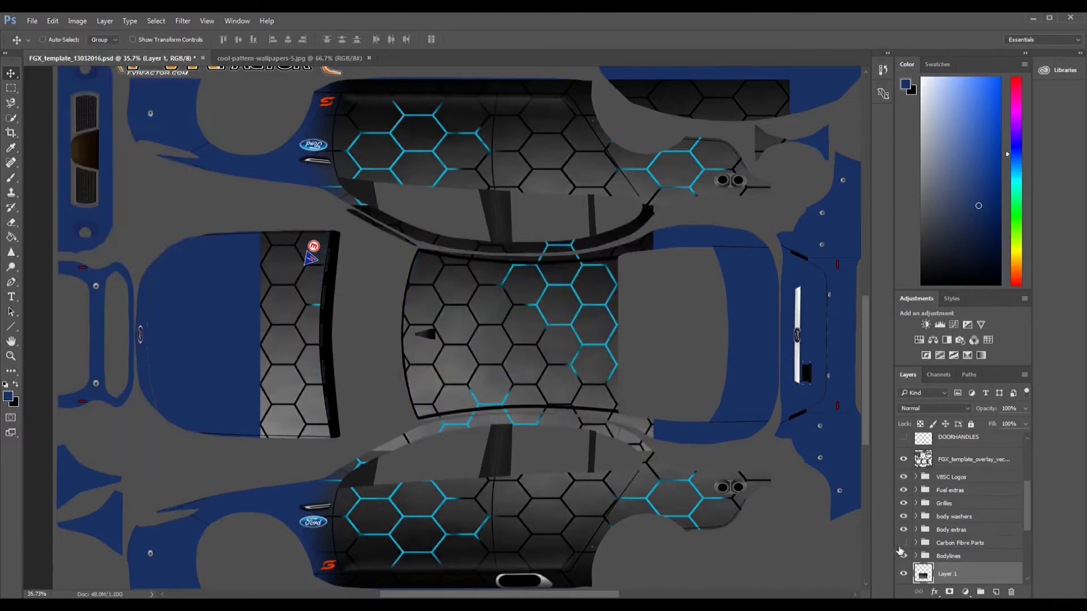
double_click(950, 574)
text(roof skin)
key(Return)
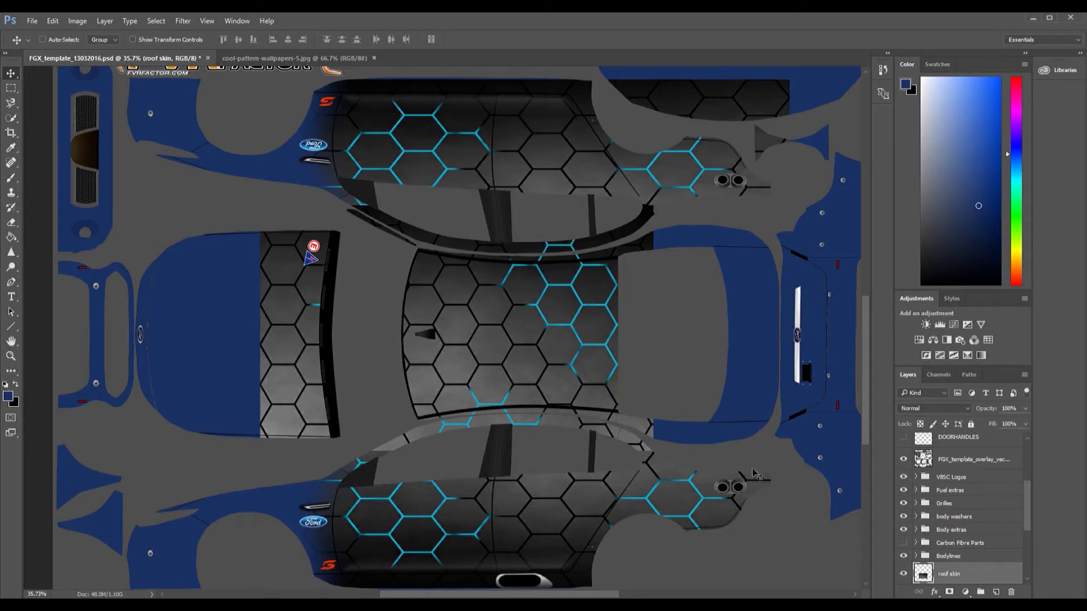
Move the roof skin pattern so its hexagons are centred across the car's roof
drag(542, 340, 562, 306)
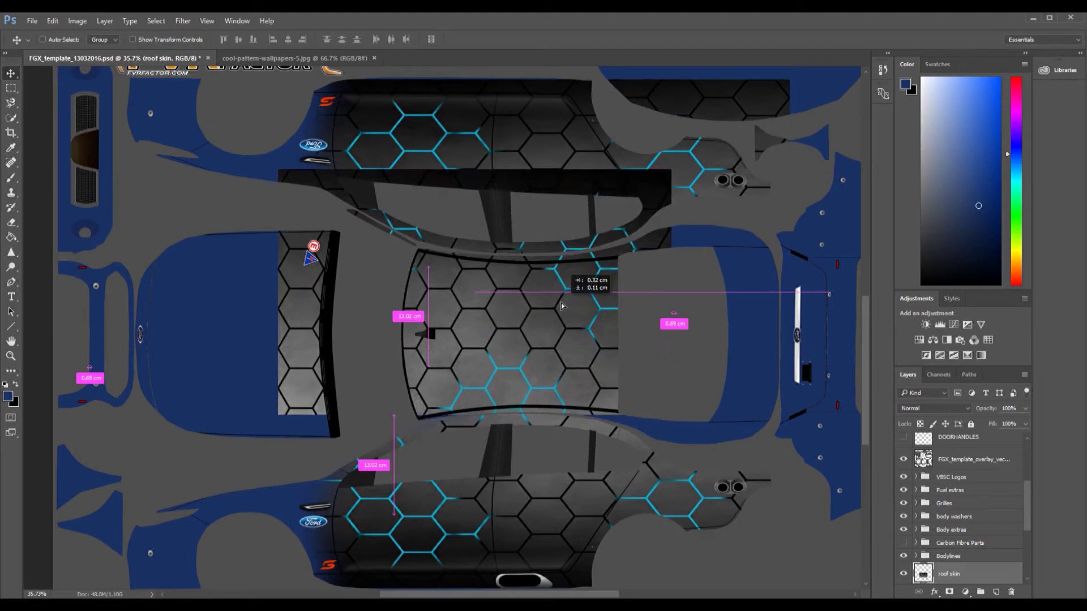
drag(562, 307, 561, 309)
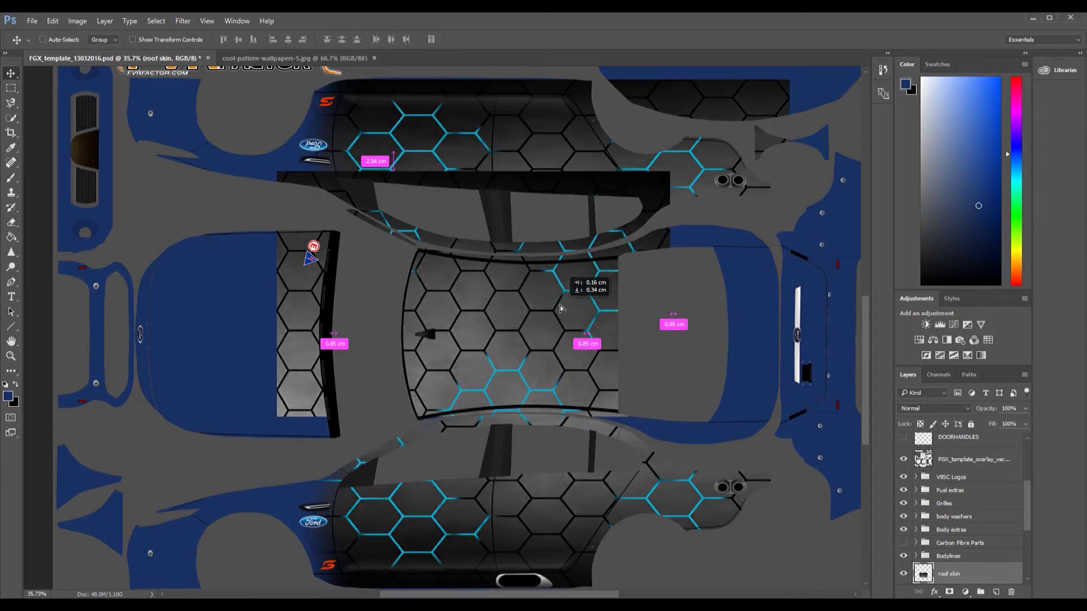
drag(560, 308, 562, 309)
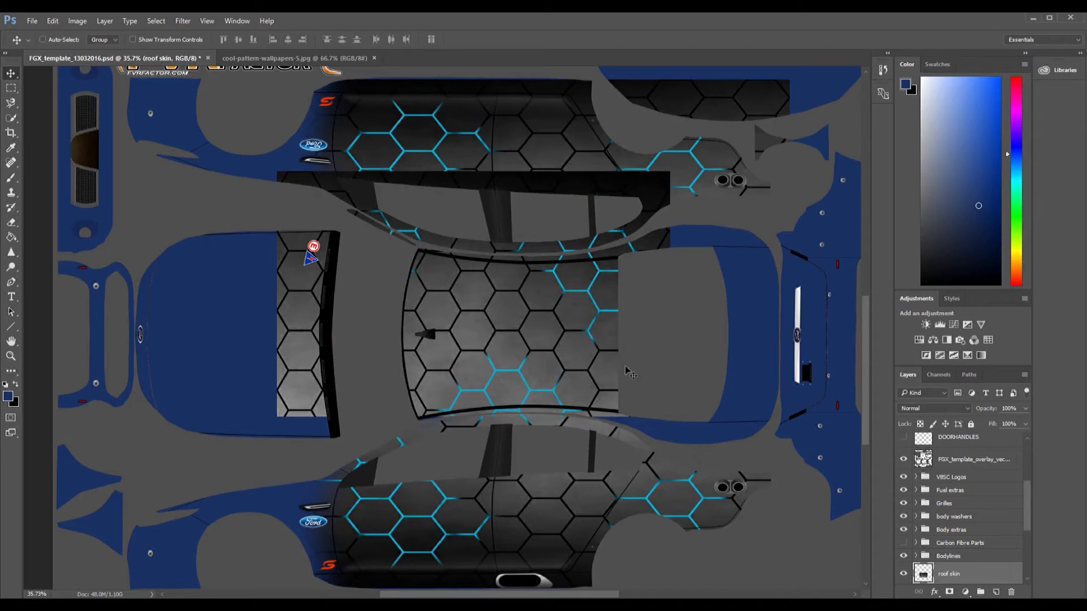
drag(542, 346, 539, 348)
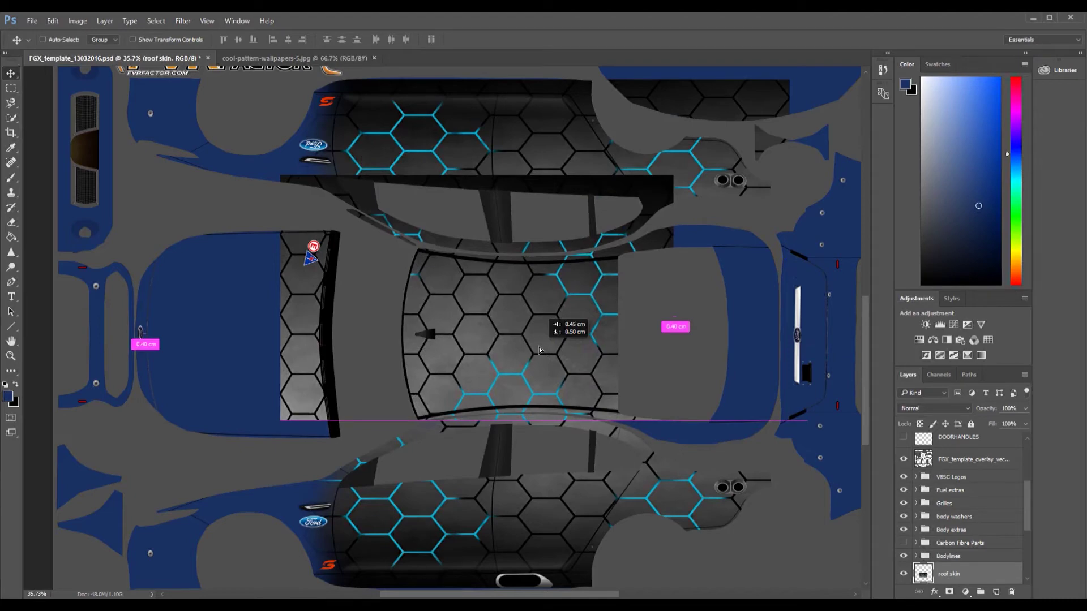
drag(539, 349, 539, 350)
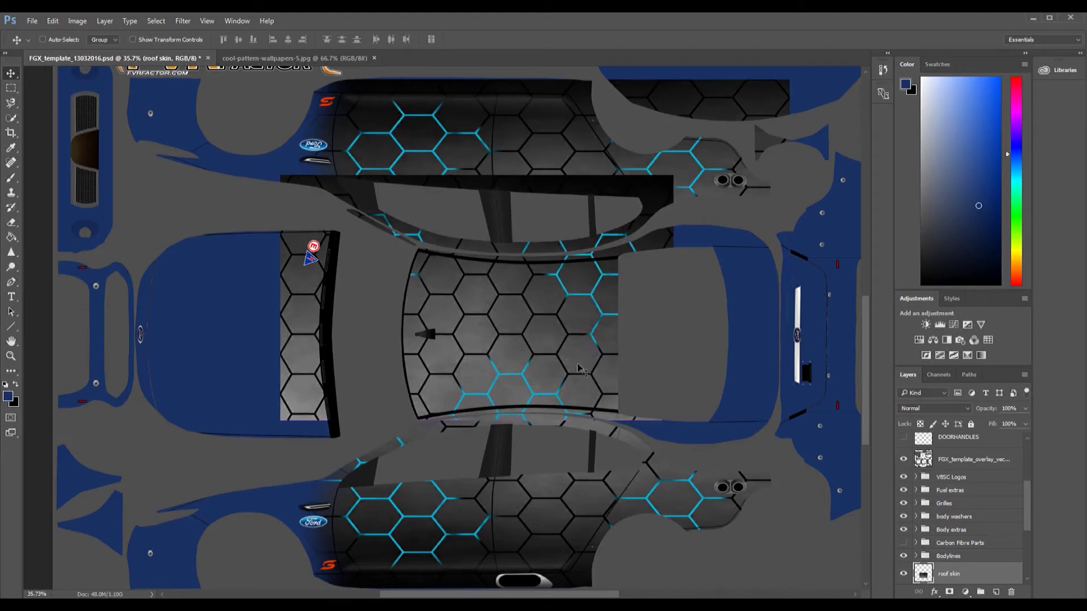
Free-transform the roof skin to about 139% width and 124% height, positioned over the roof and boot
click(52, 21)
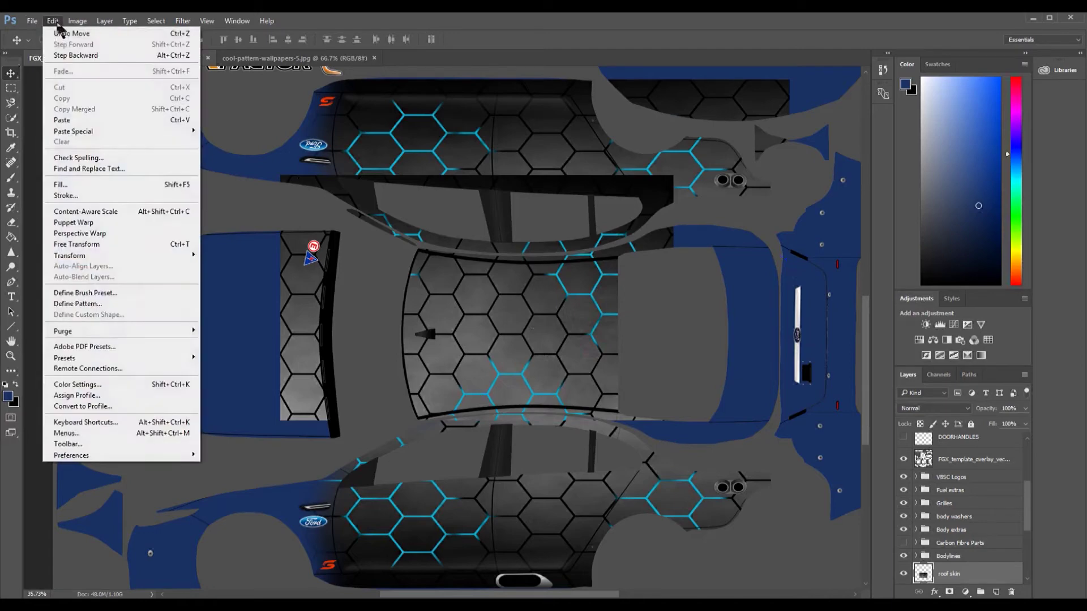
click(88, 244)
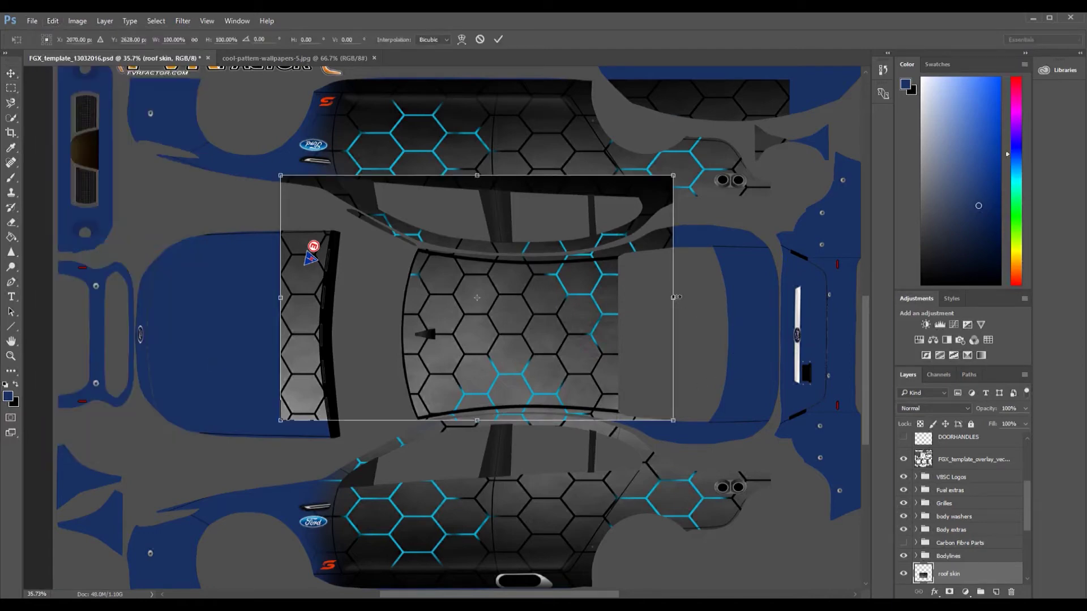
drag(675, 299, 828, 304)
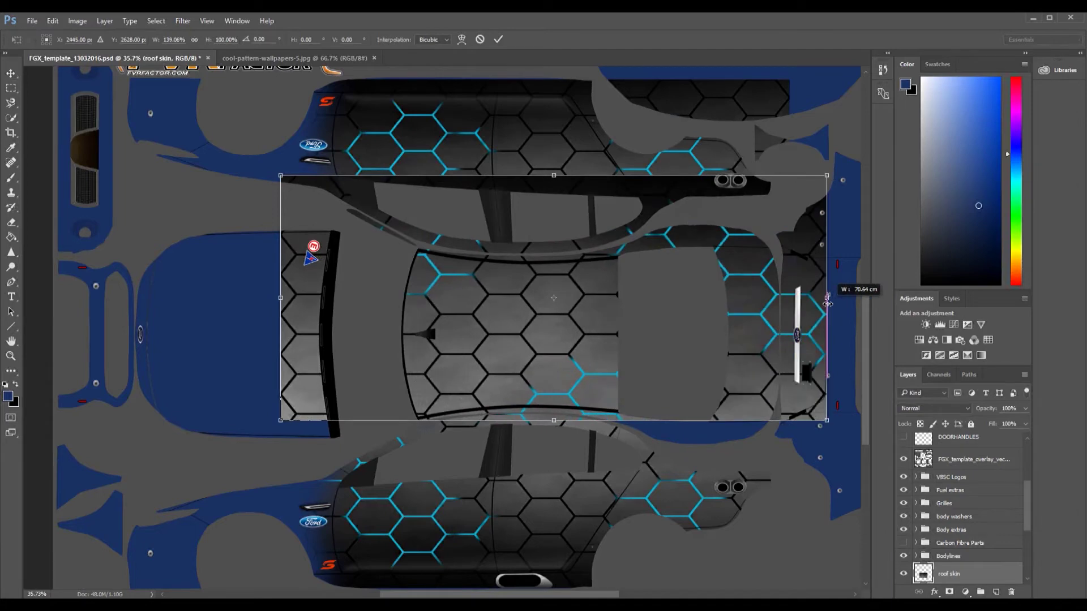
drag(827, 304, 827, 304)
drag(553, 420, 558, 446)
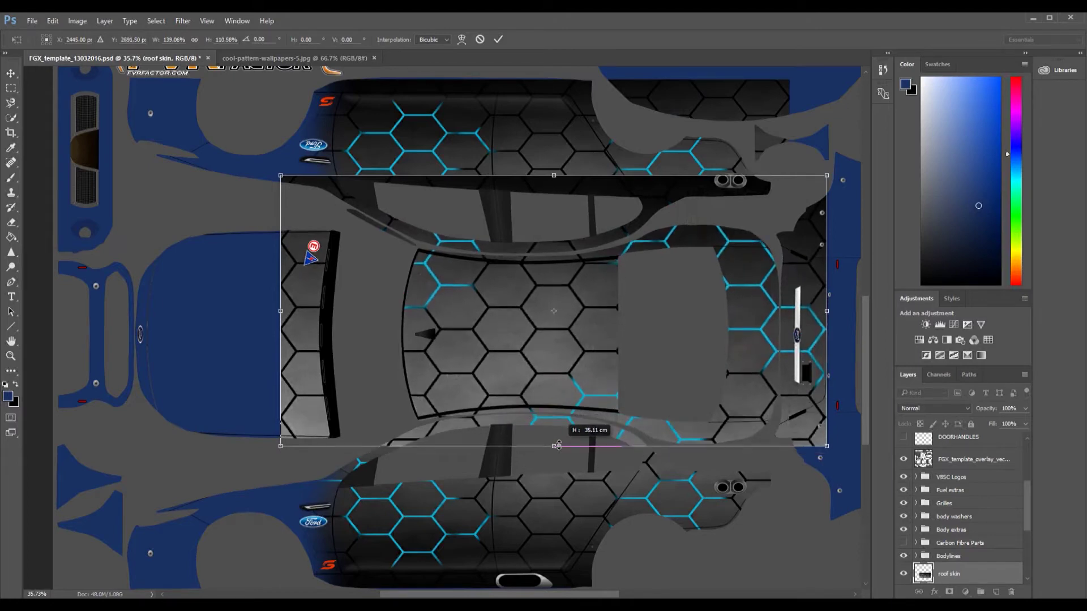
drag(562, 455, 562, 487)
drag(556, 387, 556, 341)
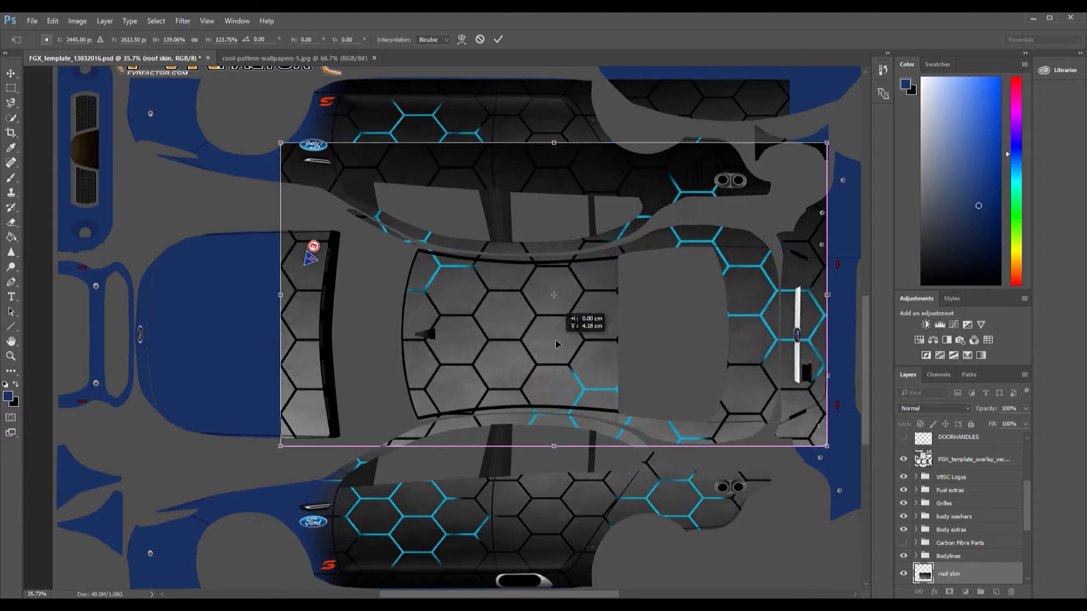
drag(556, 344, 556, 344)
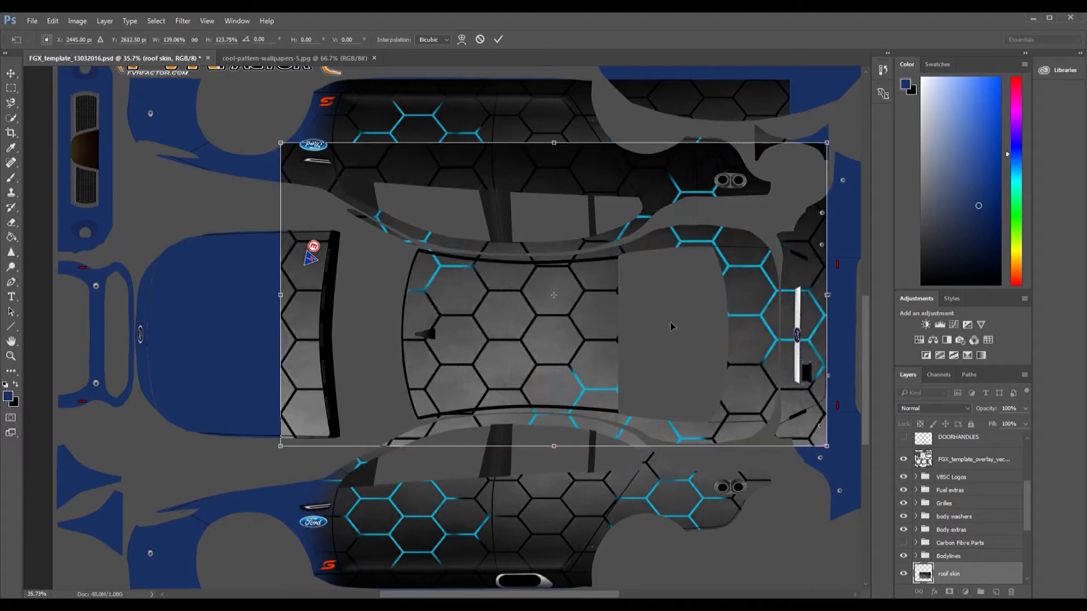
click(499, 39)
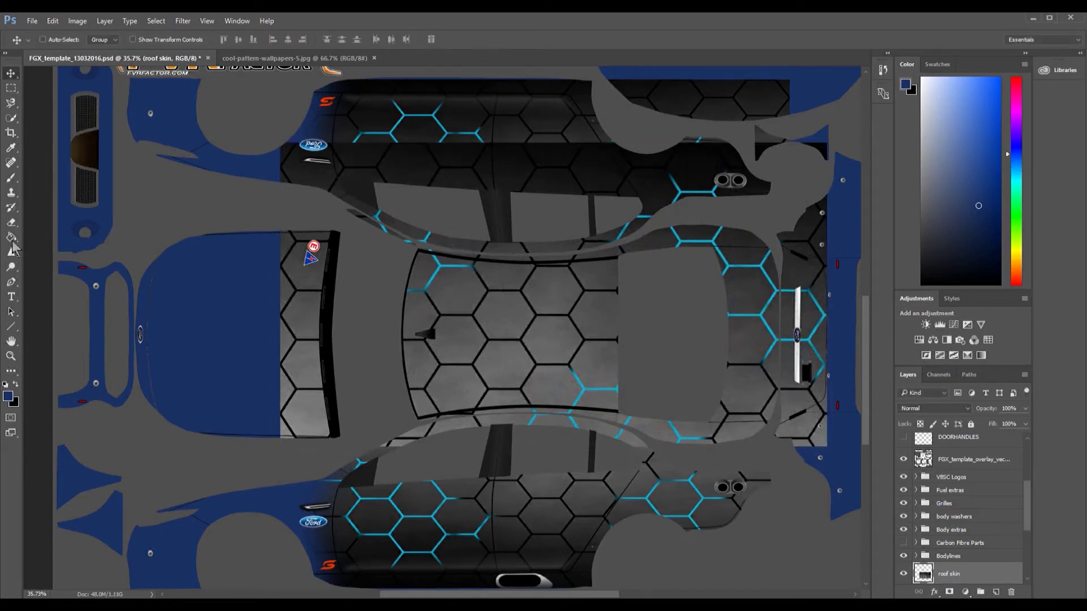
Erase the roof skin pattern from the bonnet and the overlapped rhs car side with a hard-edged 495 px eraser
click(11, 222)
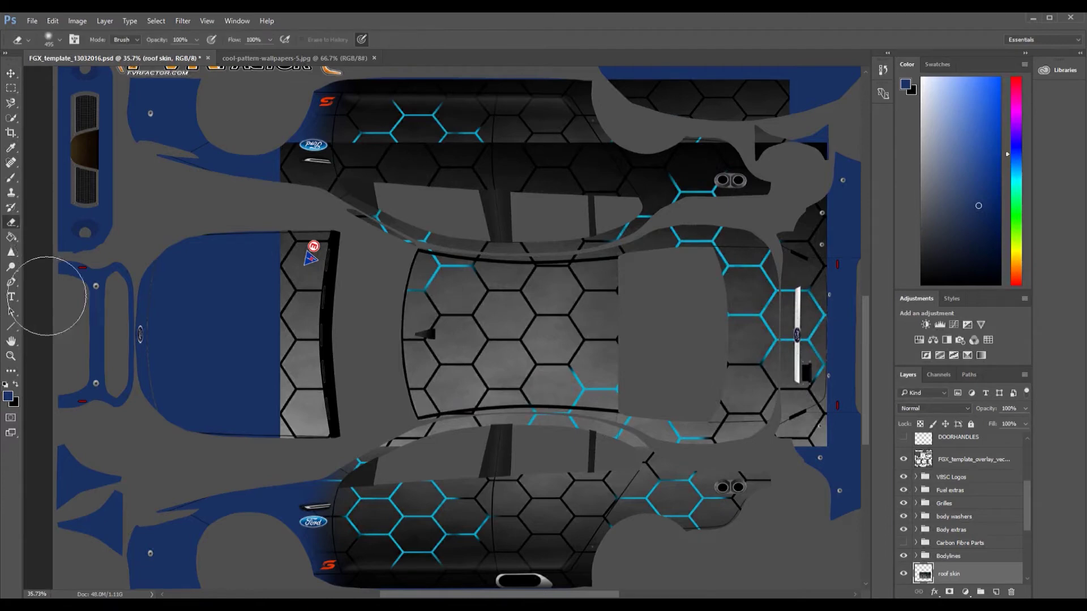
drag(289, 252, 294, 401)
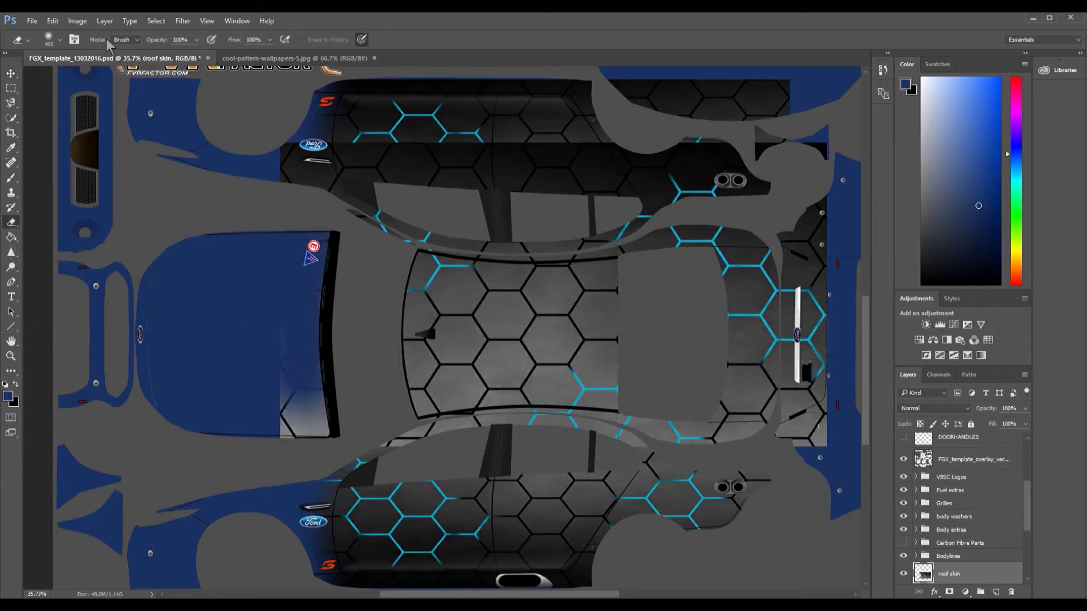
click(55, 40)
drag(64, 104, 146, 112)
click(297, 249)
drag(294, 277, 290, 393)
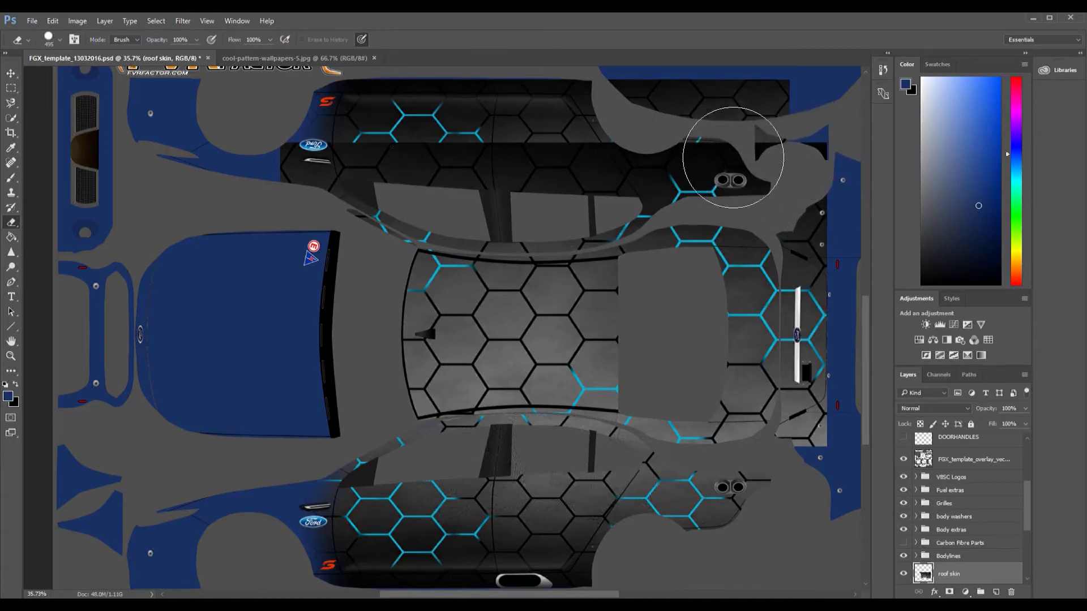
mouse_move(776, 127)
mouse_down()
mouse_move(776, 141)
mouse_move(752, 121)
mouse_move(740, 127)
mouse_move(739, 154)
mouse_move(715, 133)
mouse_move(624, 169)
mouse_up()
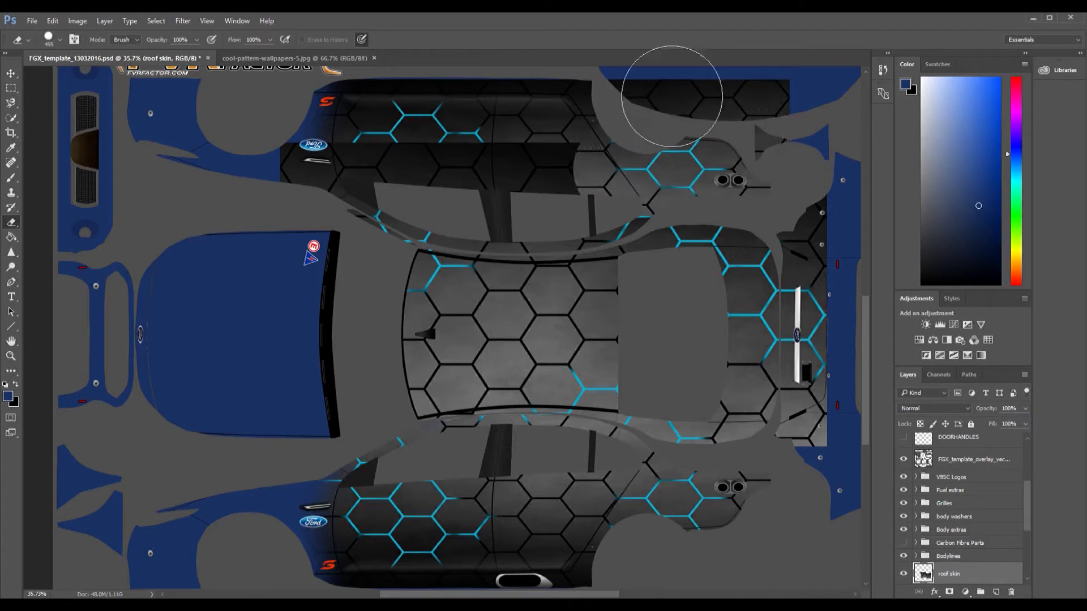
mouse_move(345, 121)
mouse_down()
mouse_move(300, 141)
mouse_move(414, 194)
mouse_move(479, 207)
mouse_move(585, 200)
mouse_move(675, 158)
mouse_move(389, 145)
mouse_up()
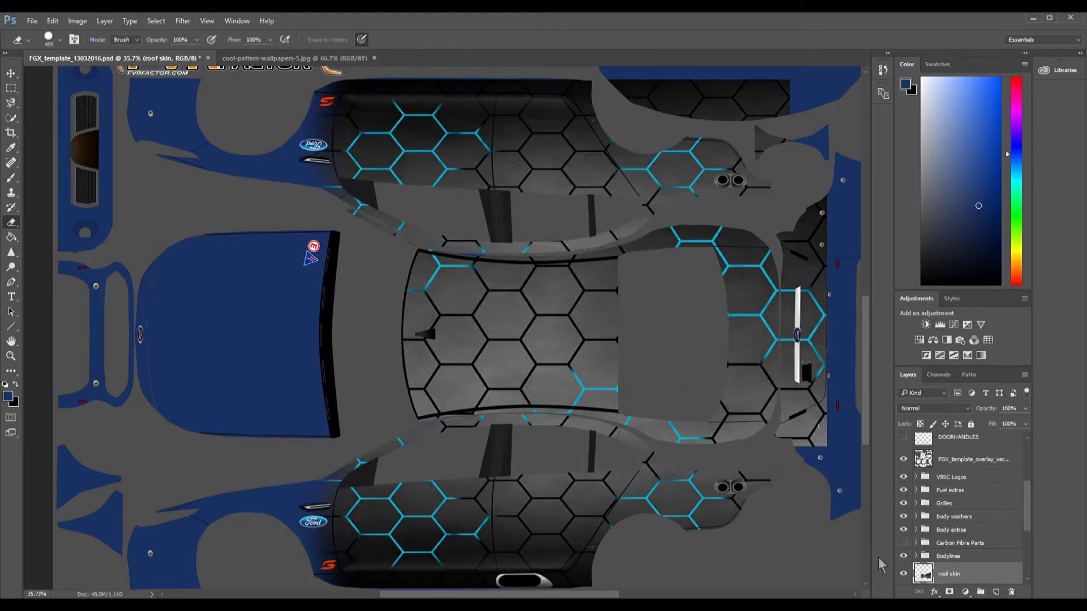
Erase the leftover rhs skin pattern from the curved blue panel and small piece beyond the rear wheel arch
scroll(951, 510, down, 2)
click(957, 551)
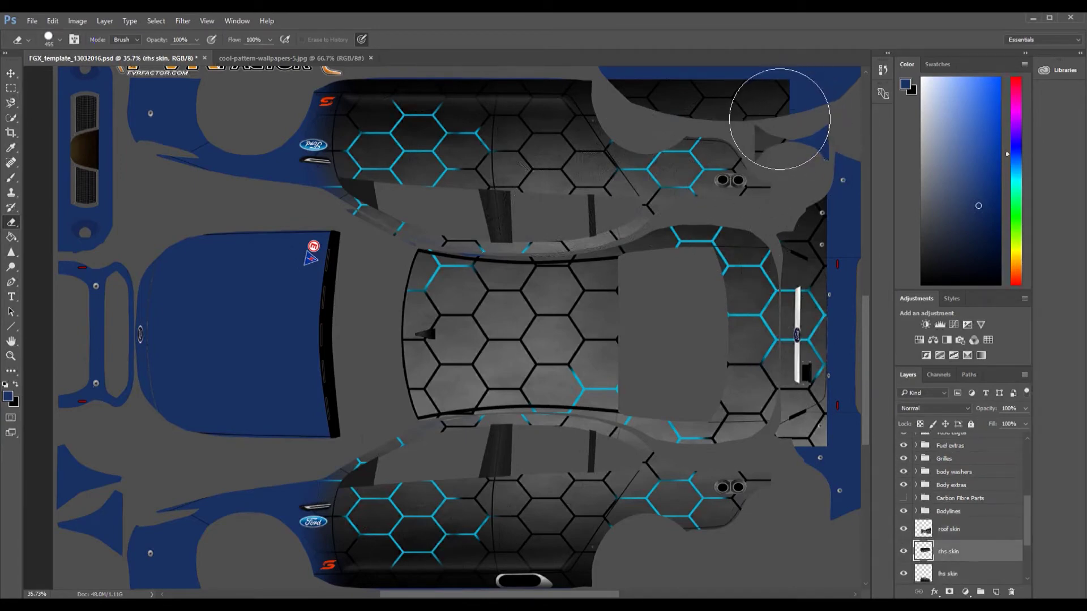
mouse_move(780, 122)
mouse_down()
mouse_move(776, 97)
mouse_move(703, 53)
mouse_move(702, 72)
mouse_up()
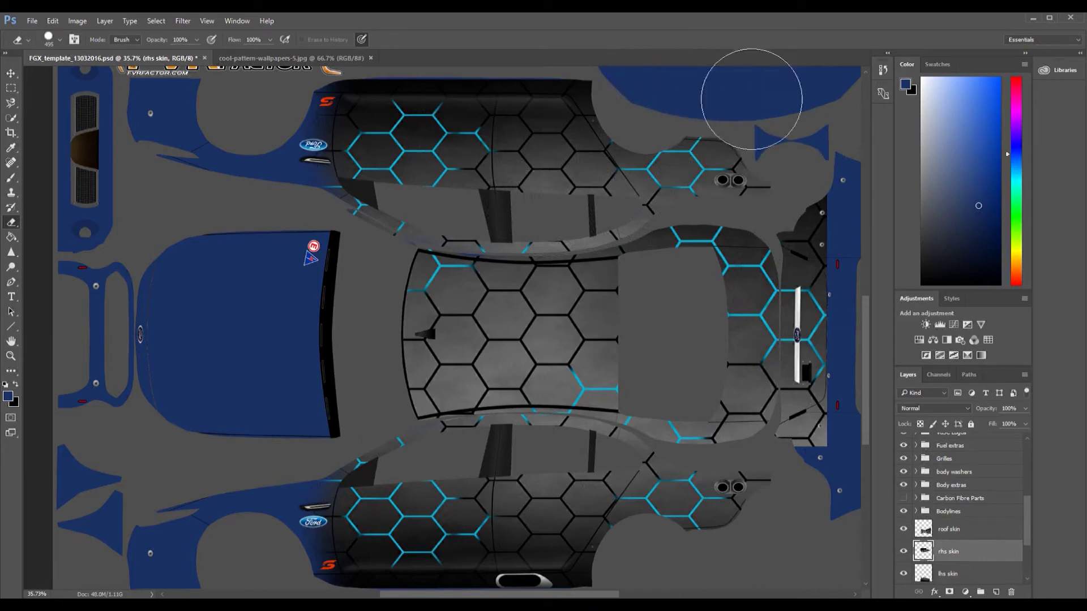
Nudge the roof skin layer slightly toward the bonnet to adjust the hexagons on the roof and boot
click(954, 533)
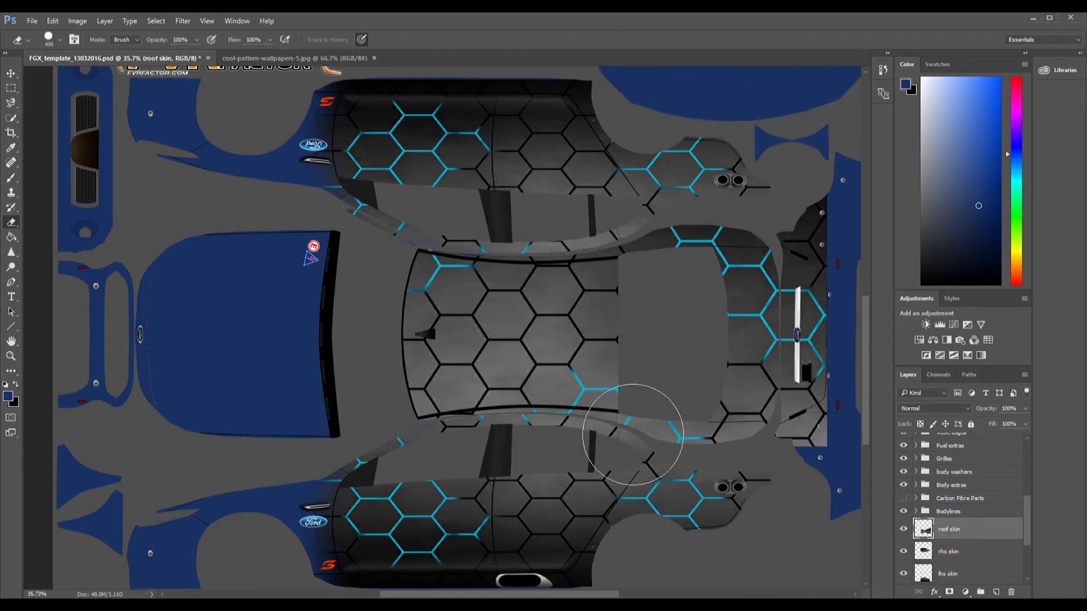
click(11, 73)
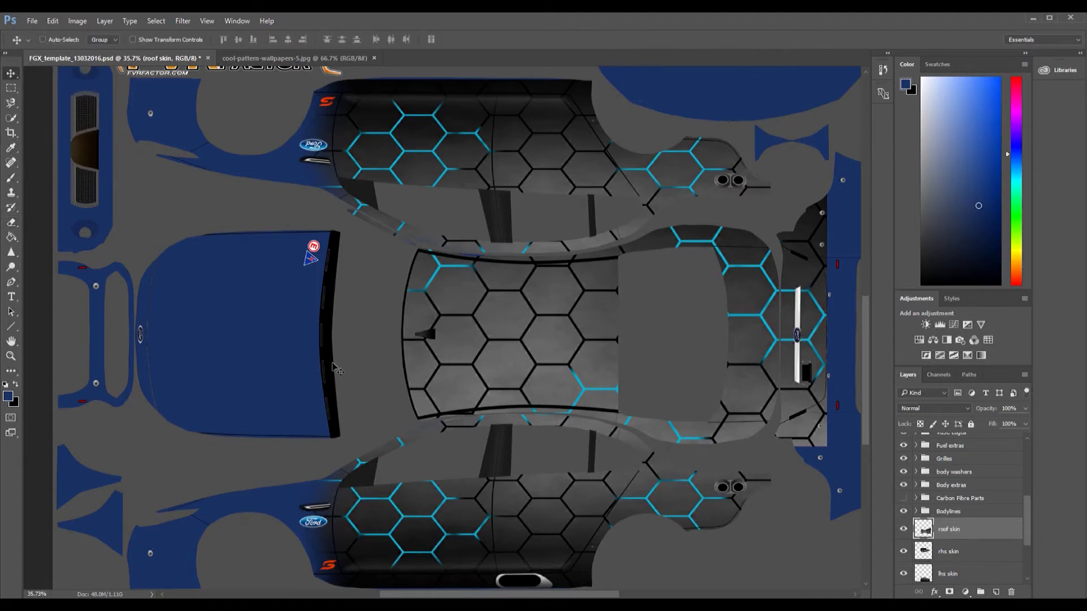
key(Left)
key(Left)
key(Left)
key(Left)
key(Left)
key(Left)
key(Left)
key(Left)
key(Left)
key(Left)
key(Left)
key(Left)
key(Left)
key(Left)
key(Left)
key(Left)
key(Left)
key(Left)
key(Left)
key(Left)
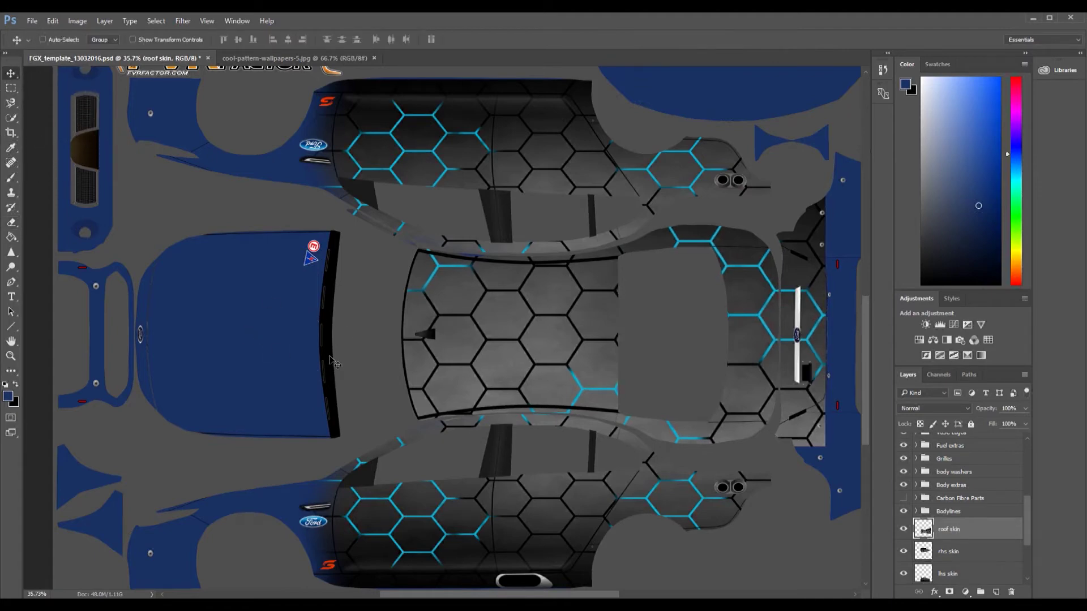
key(Left)
key(Left)
key(Left)
key(Left)
key(Left)
key(Left)
key(Left)
key(Left)
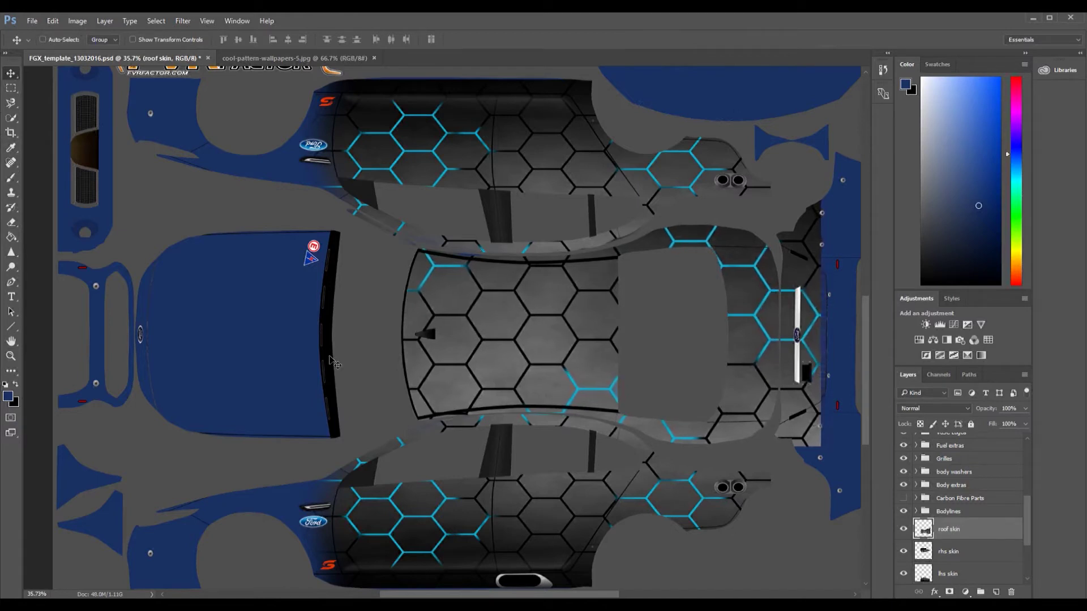
Fine-tune the roof skin's vertical position by nudging it down and back up until it is centred on the roof
key(Down)
key(Down)
key(Down)
key(Down)
key(Down)
key(Down)
key(Down)
key(Down)
key(Down)
key(Down)
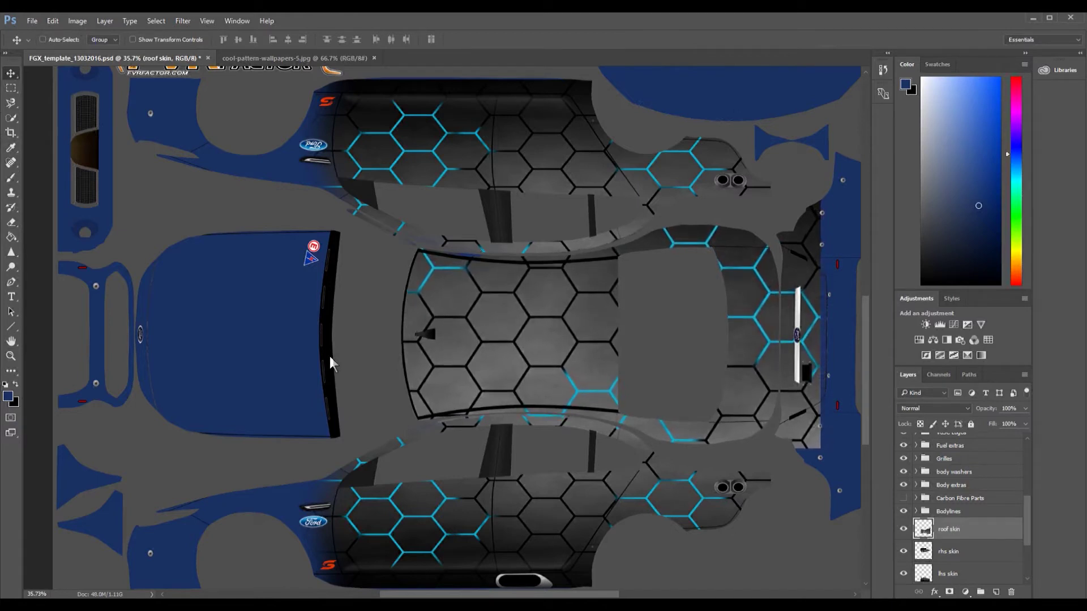
key(Up)
key(Up)
key(Up)
key(Up)
key(Up)
key(Up)
key(Up)
key(Up)
key(Up)
key(Up)
key(Up)
key(Up)
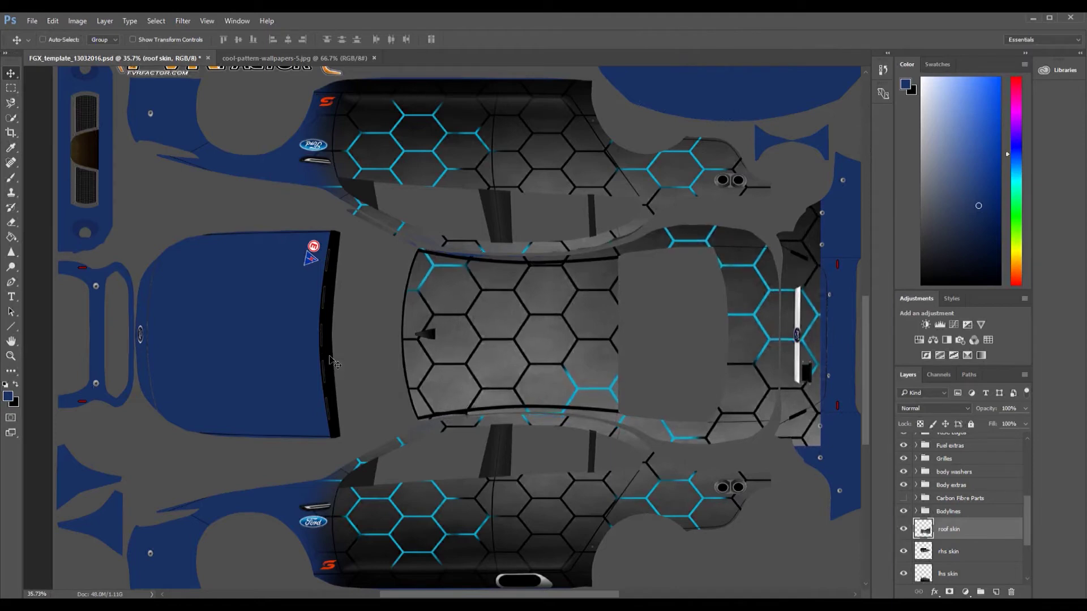
Nudge the roof skin layer slightly down and a touch toward the bonnet to refine its alignment on the roof
key(Up)
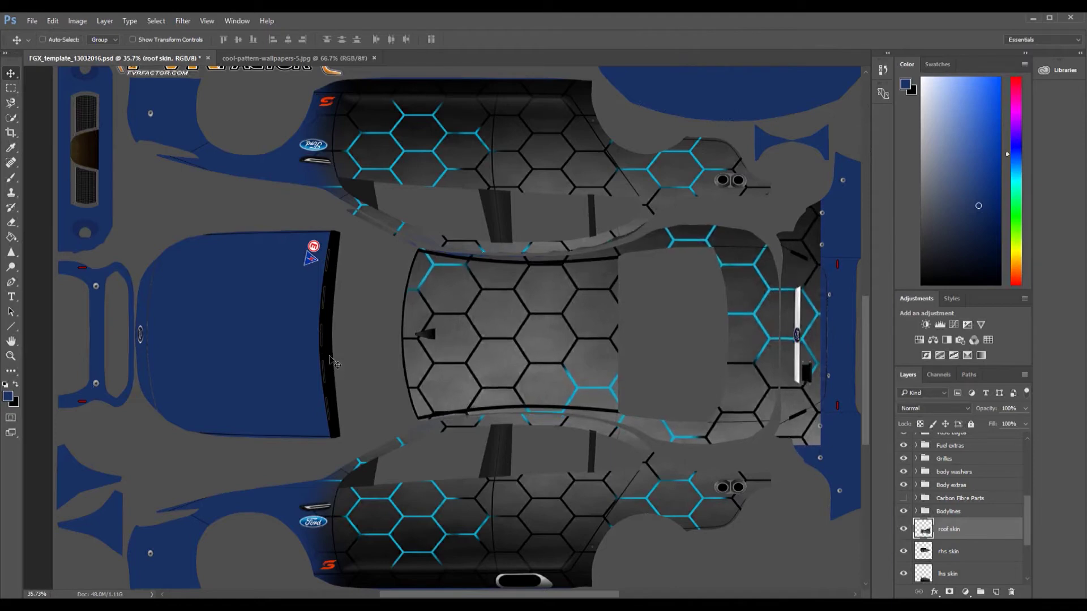
key(Down)
key(Down)
key(Down)
key(Down)
key(Down)
key(Down)
key(Down)
key(Down)
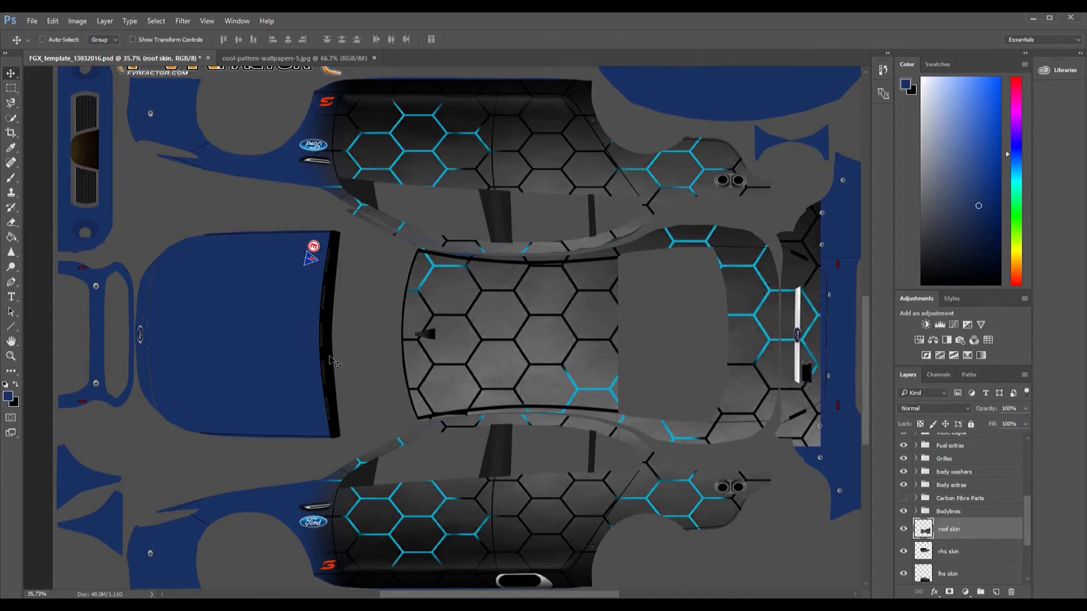
key(Left)
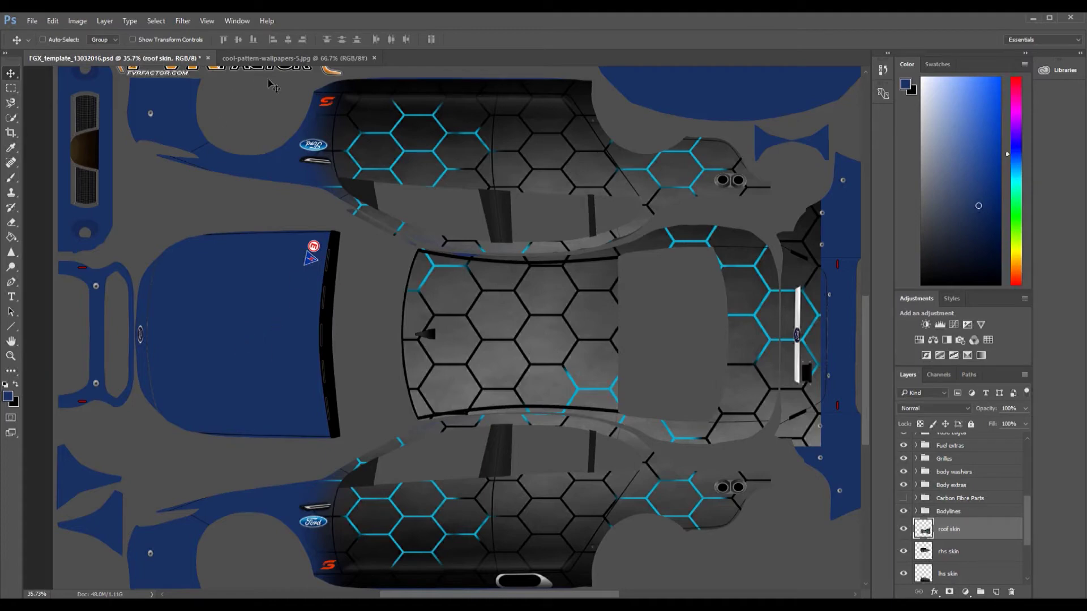
Switch to the picts for skin folder in File Explorer and open jackall-logo.png in Adobe Photoshop CC 2015.5
click(316, 61)
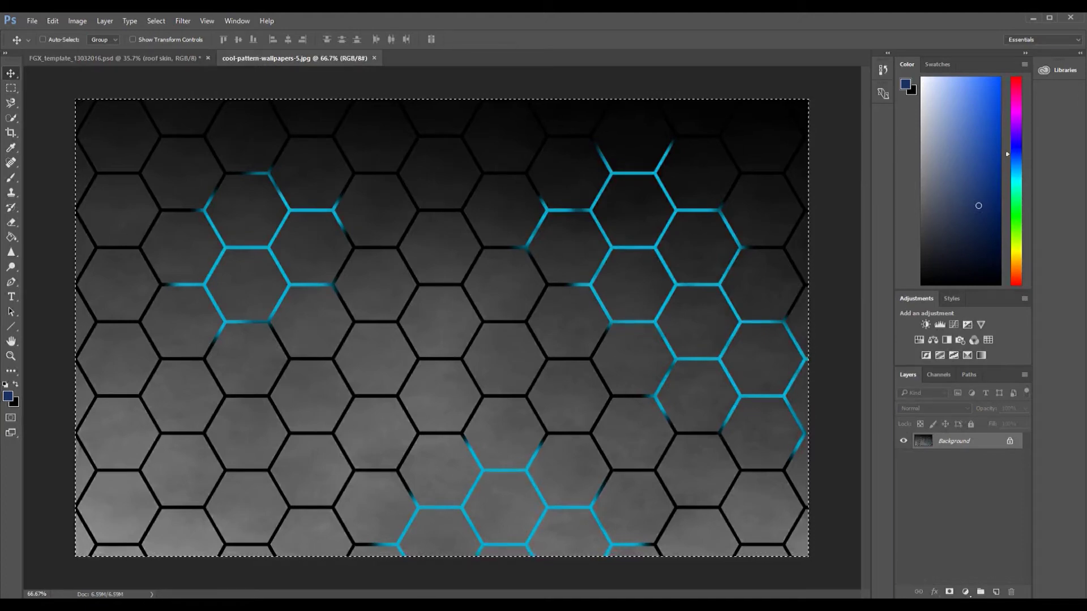
key(alt+Tab)
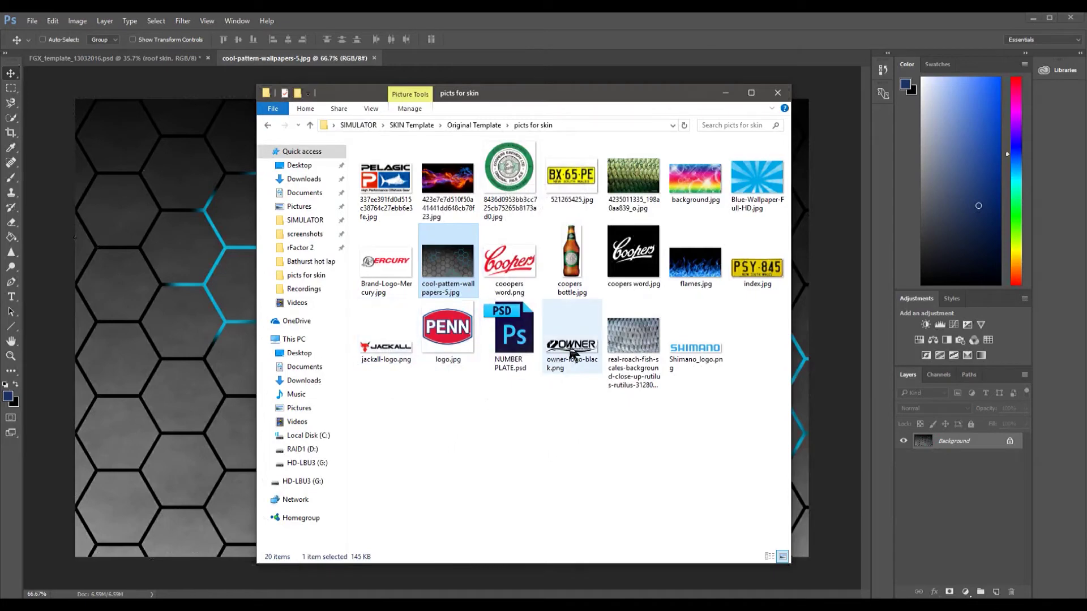
right_click(392, 349)
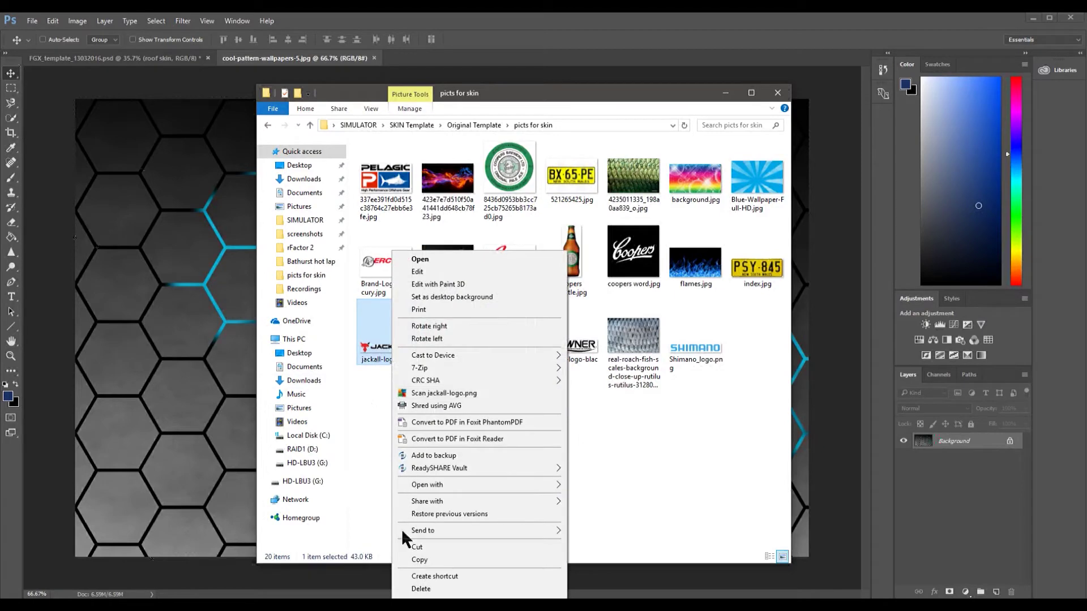
mouse_move(450, 529)
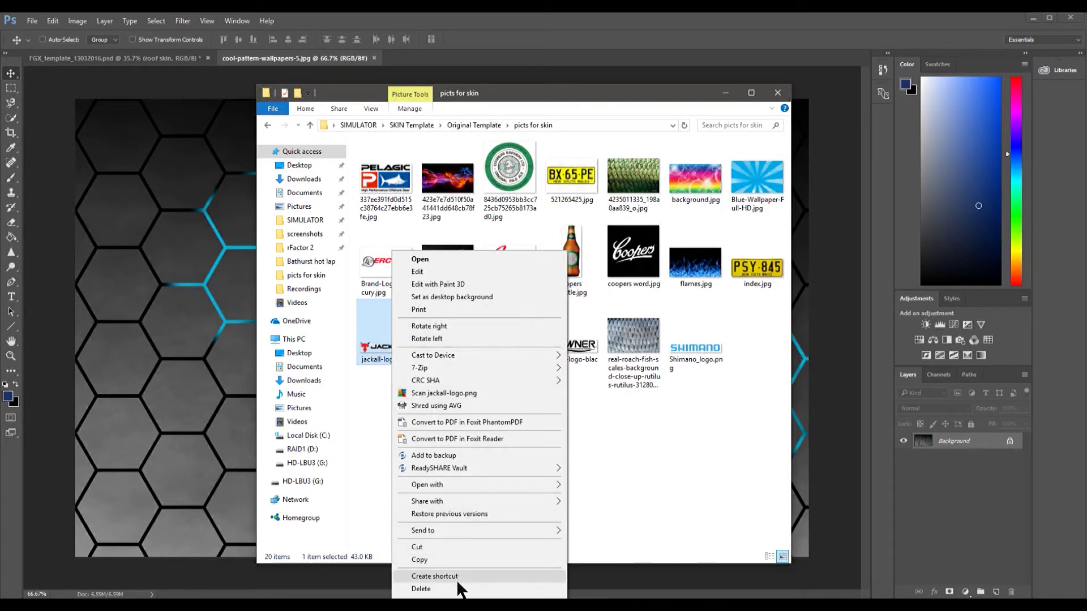
mouse_move(477, 486)
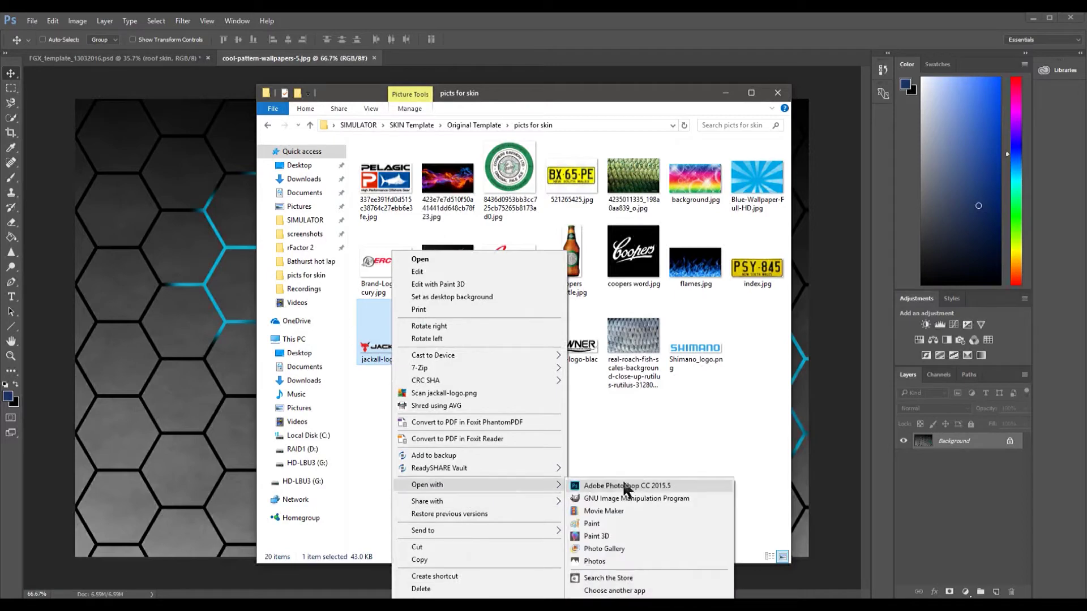
click(633, 485)
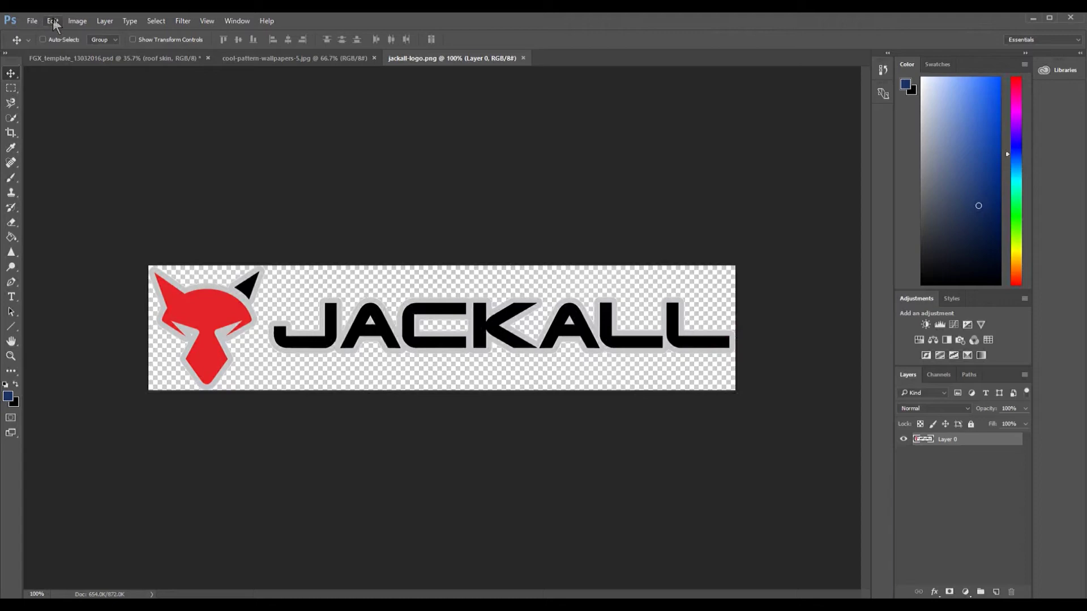
Select the entire Jackall logo image and copy it
click(157, 23)
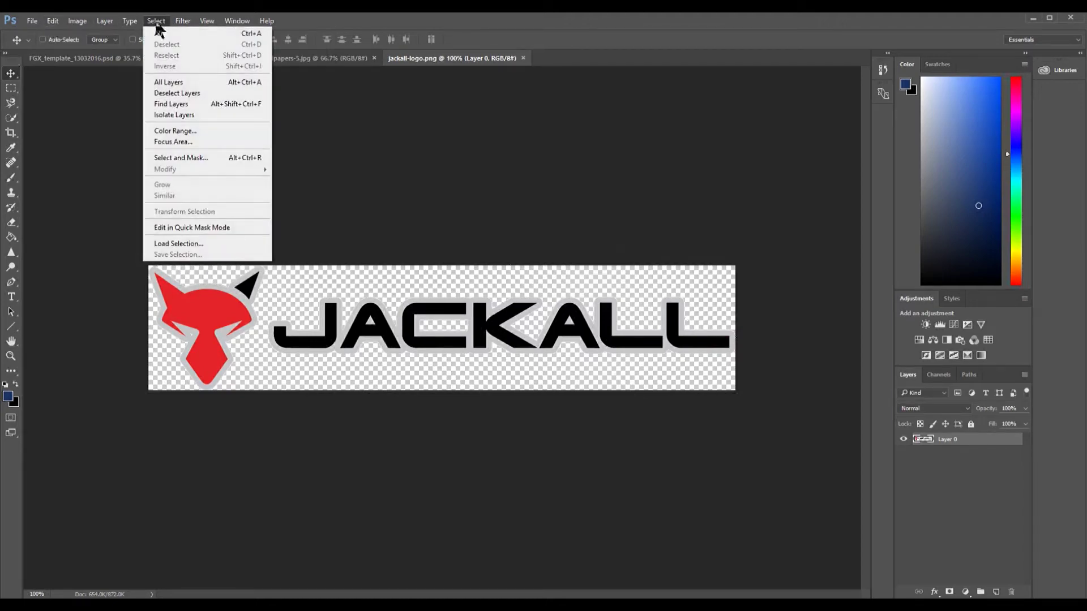
click(161, 35)
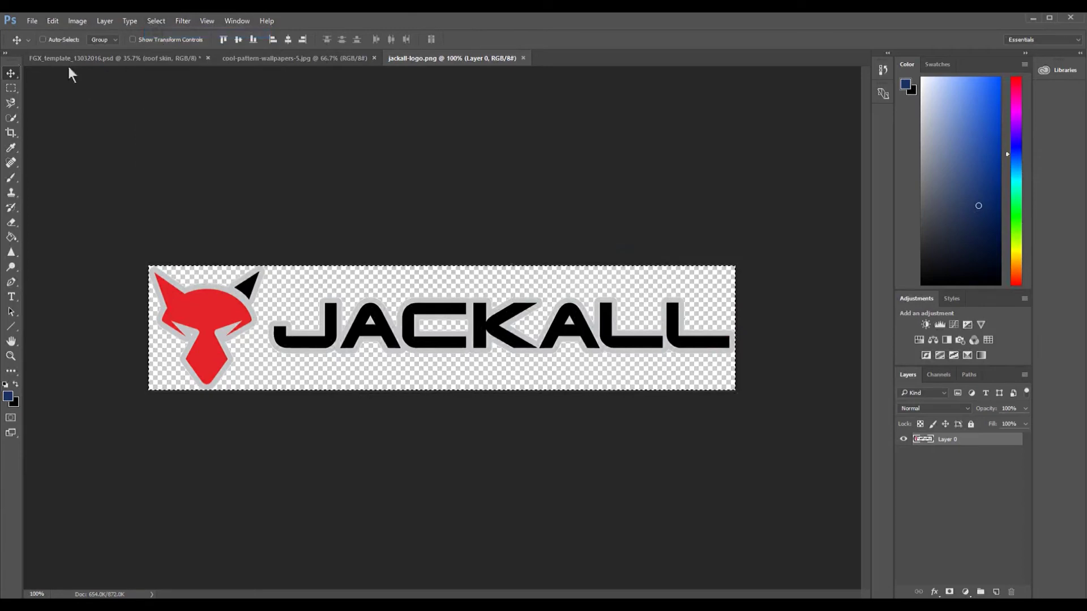
click(53, 21)
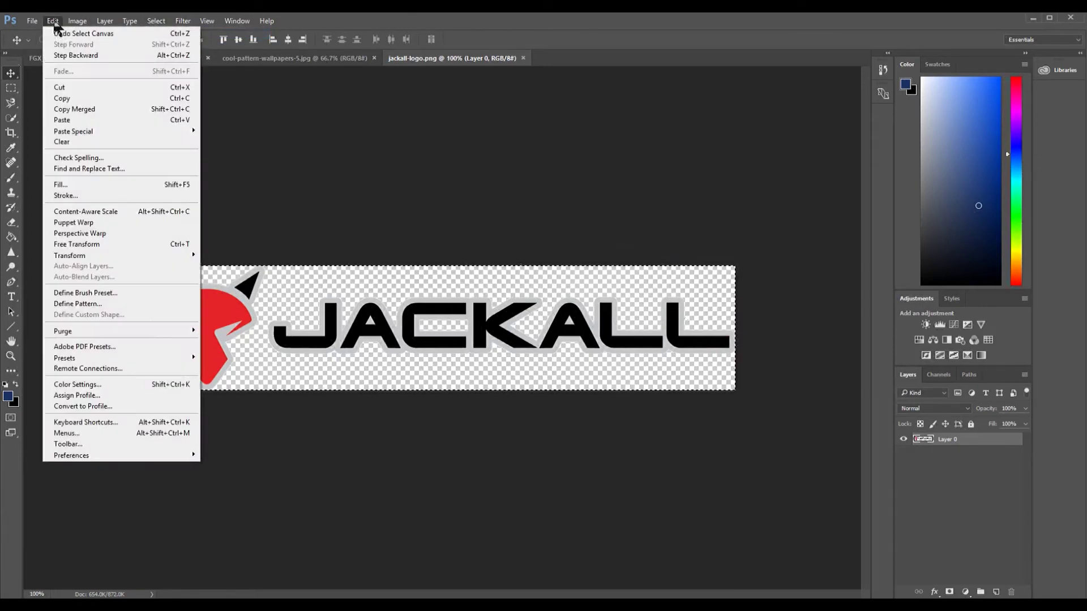
click(83, 99)
Paste the Jackall logo into the FGX template, move it onto the lower car side's doors and rename its layer "logo lhs"
click(94, 59)
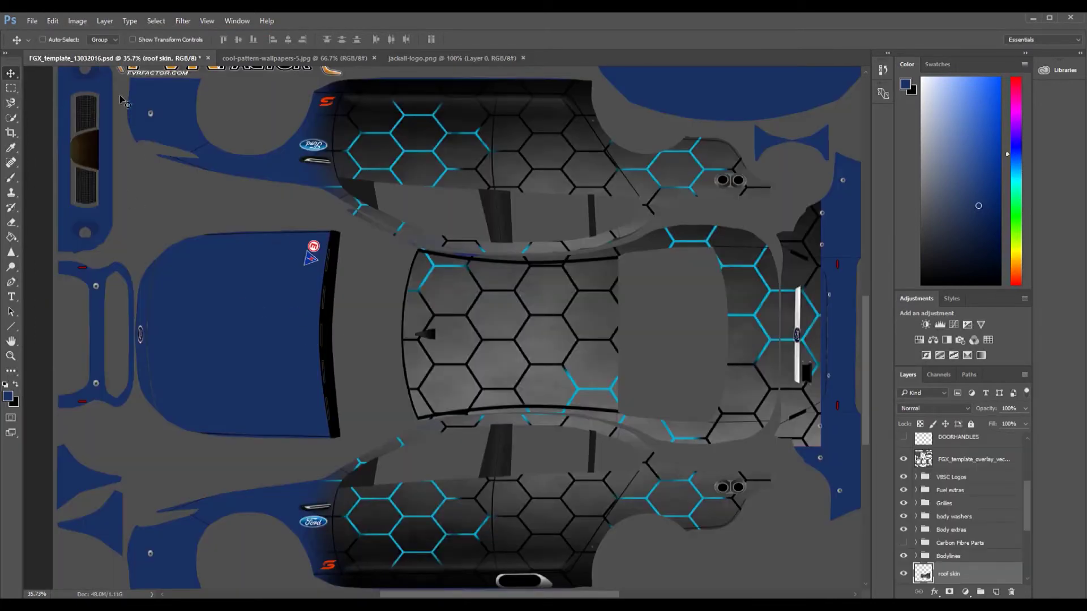
click(53, 22)
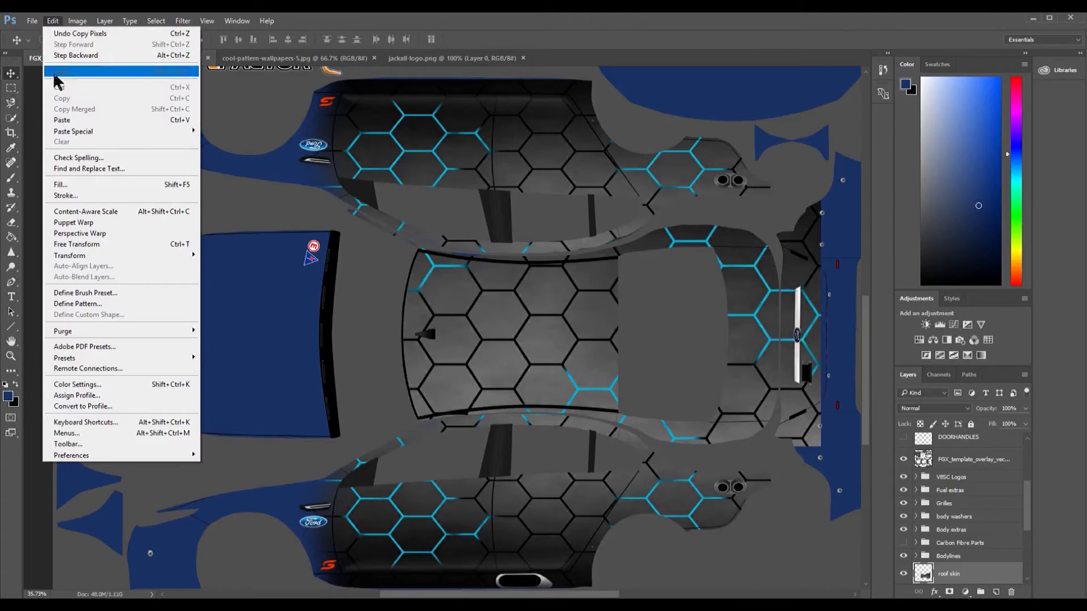
click(74, 120)
drag(460, 336, 476, 532)
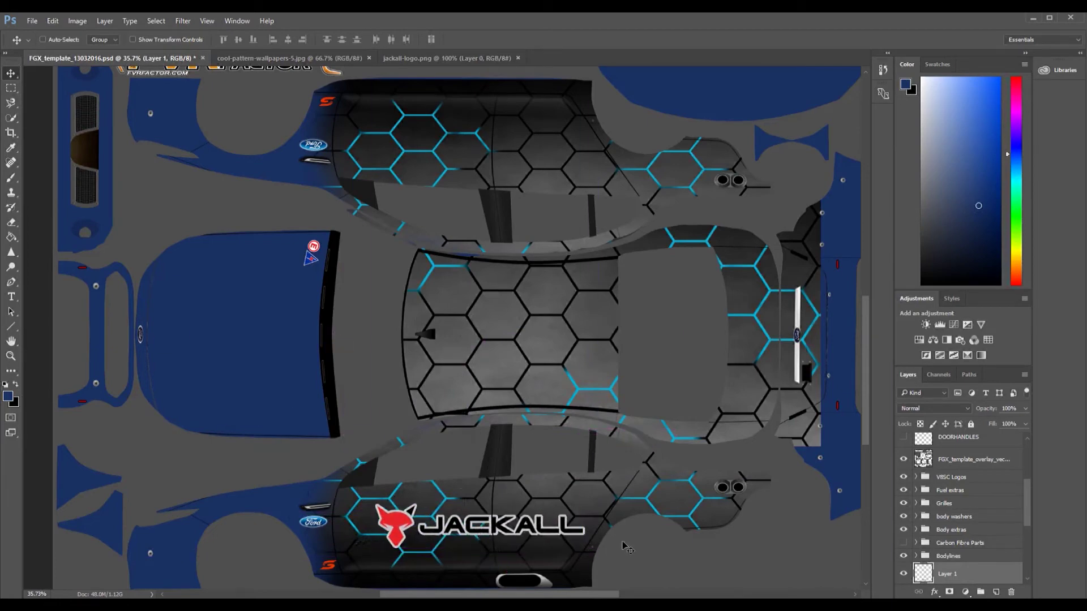
double_click(945, 574)
key(Return)
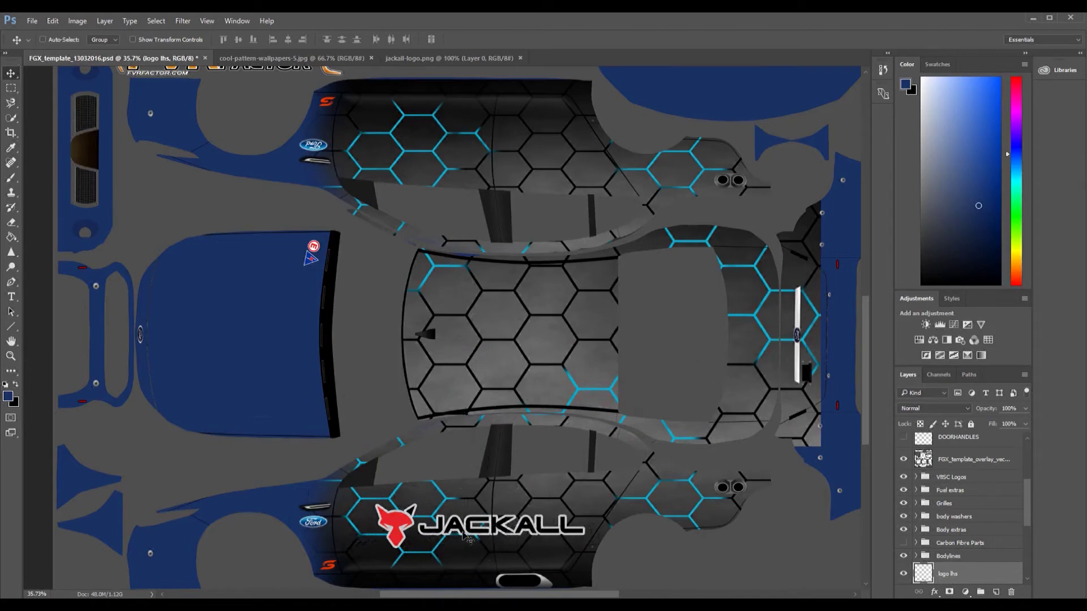
Free-transform the lhs logo: rotate it about -14.1°, enlarge it to about 135% and position it across the lower car side's doors
click(53, 21)
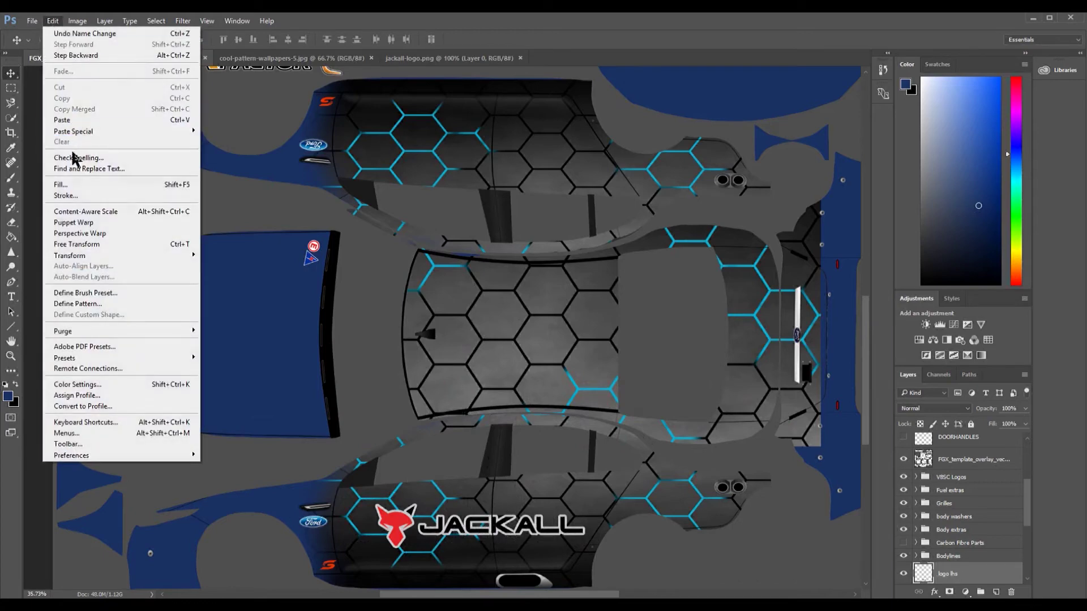
click(88, 244)
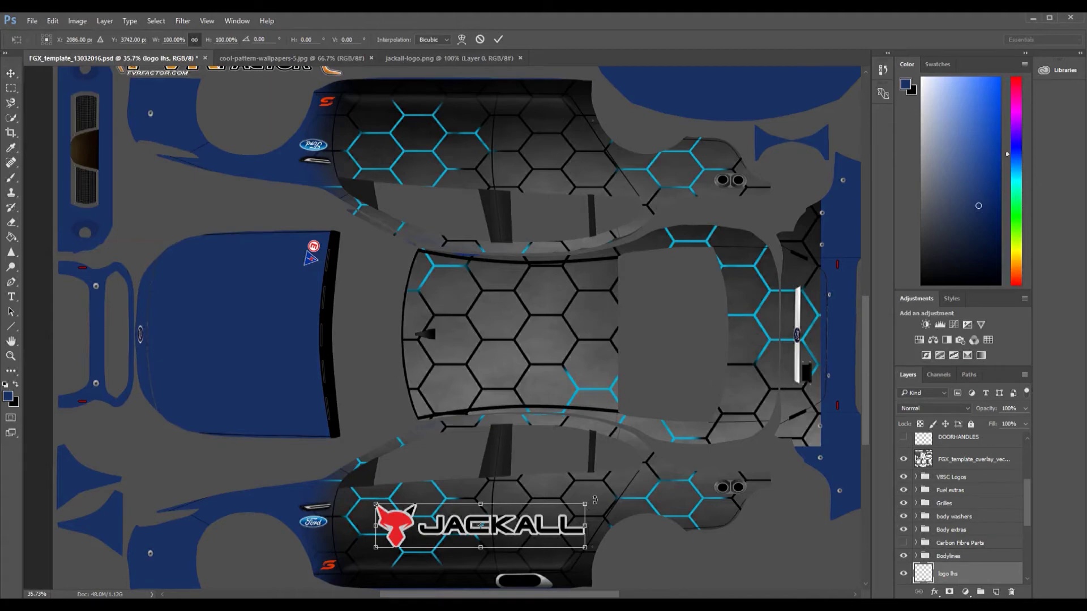
drag(592, 494, 609, 459)
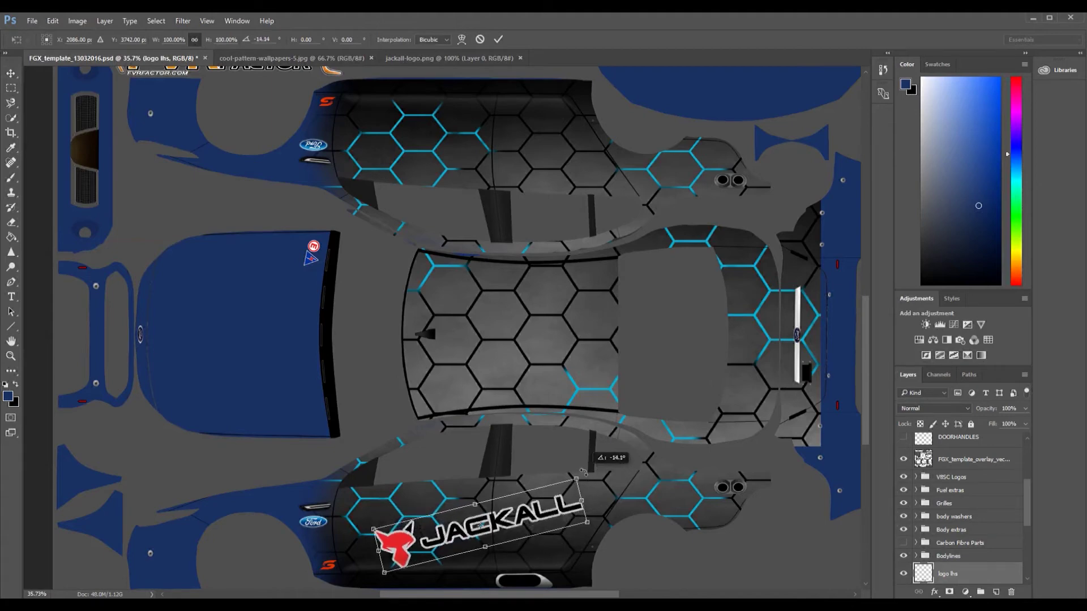
drag(596, 523, 668, 564)
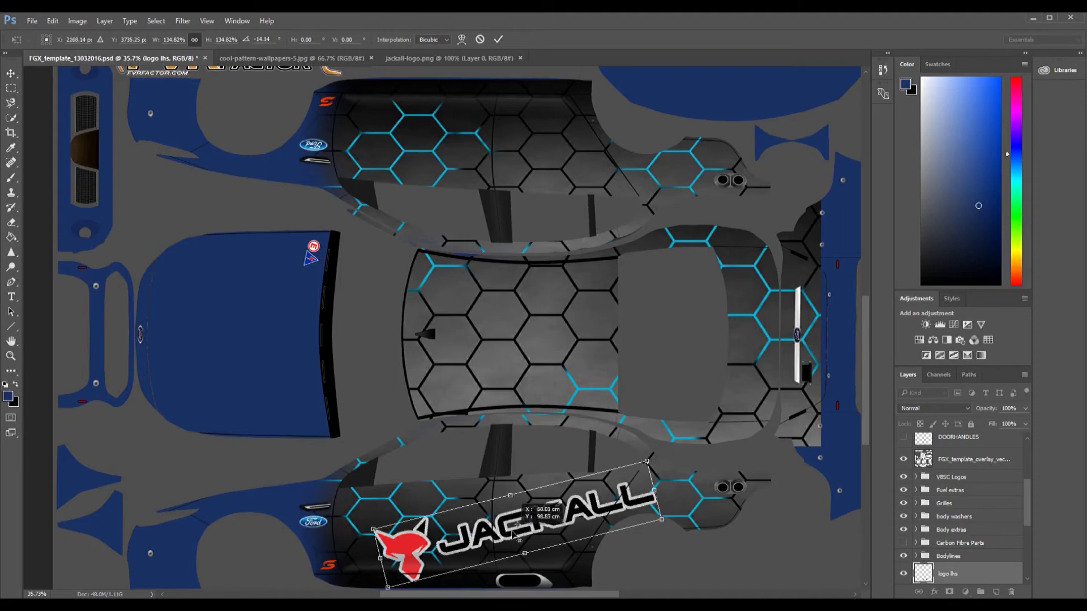
drag(617, 515, 584, 519)
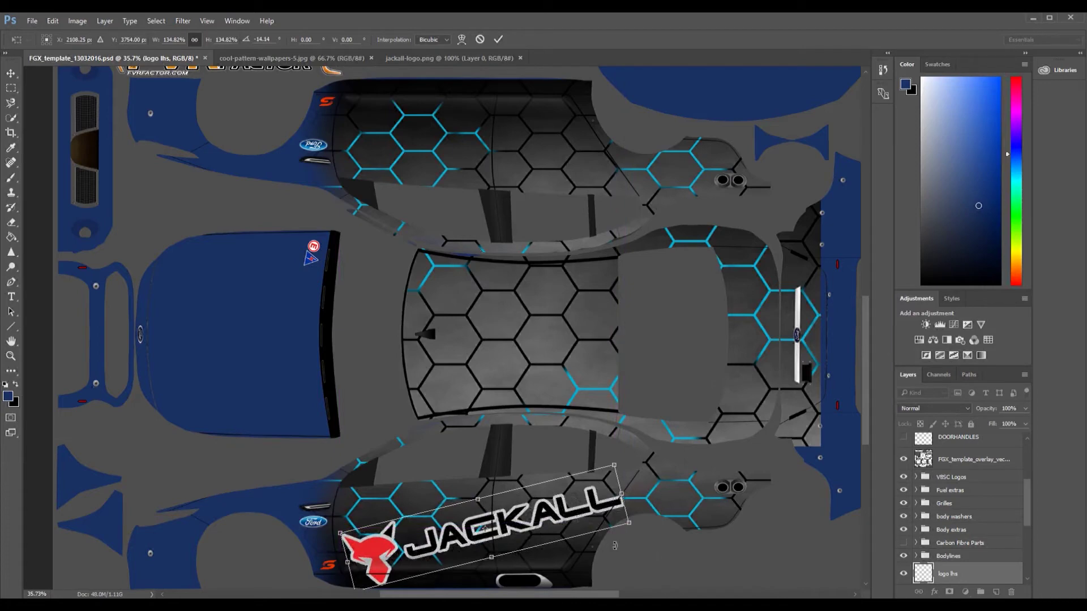
click(498, 39)
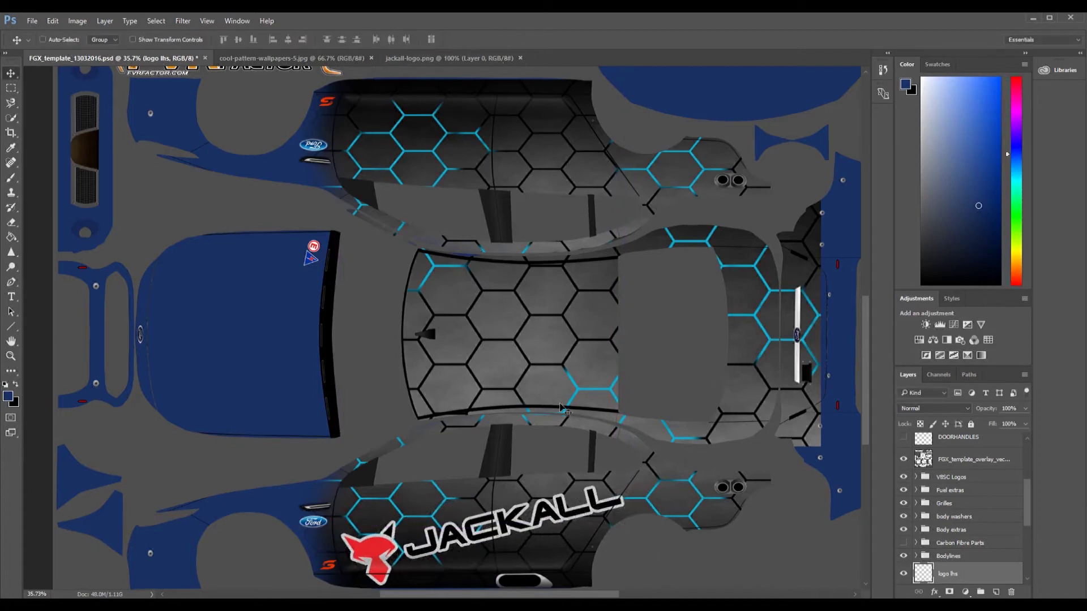
Duplicate the logo lhs layer as "logo rhs" and move the copy onto the doors of the upper car side
scroll(729, 524, down, 3)
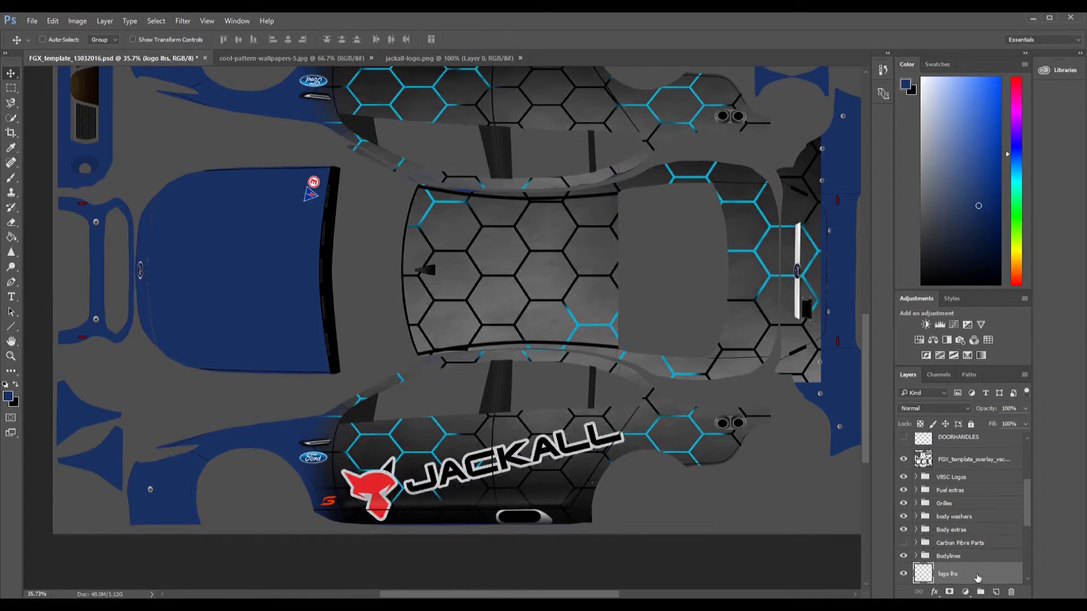
right_click(969, 573)
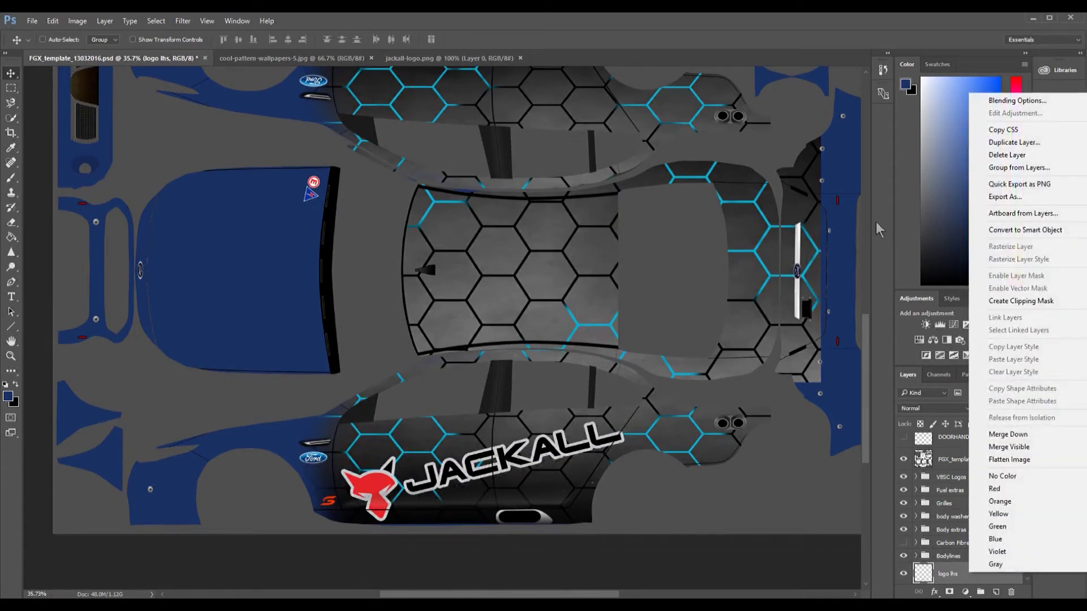
click(1012, 143)
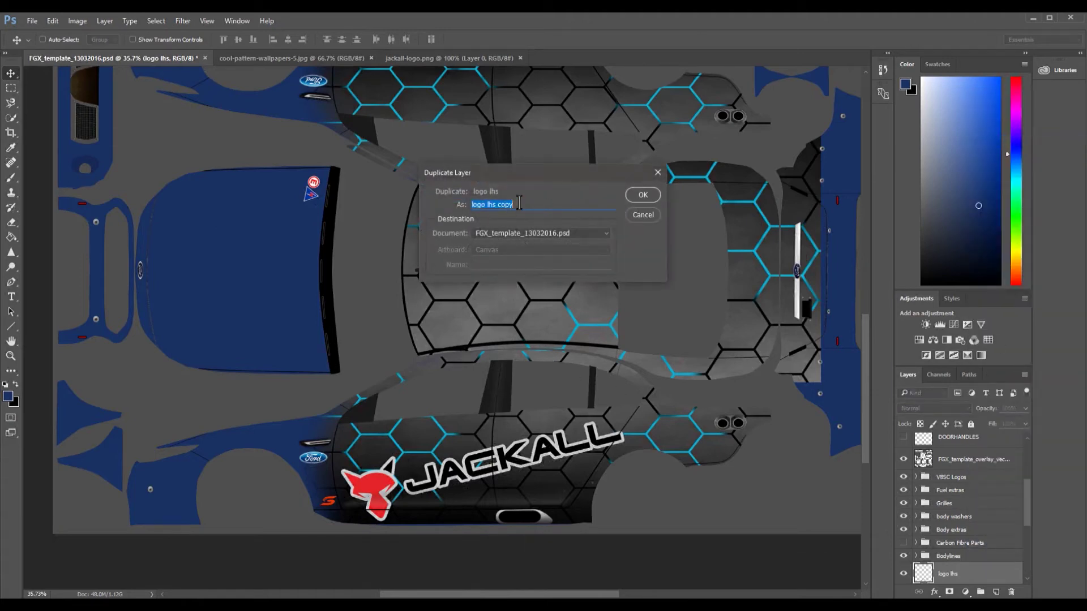
text(logo rhs)
key(Return)
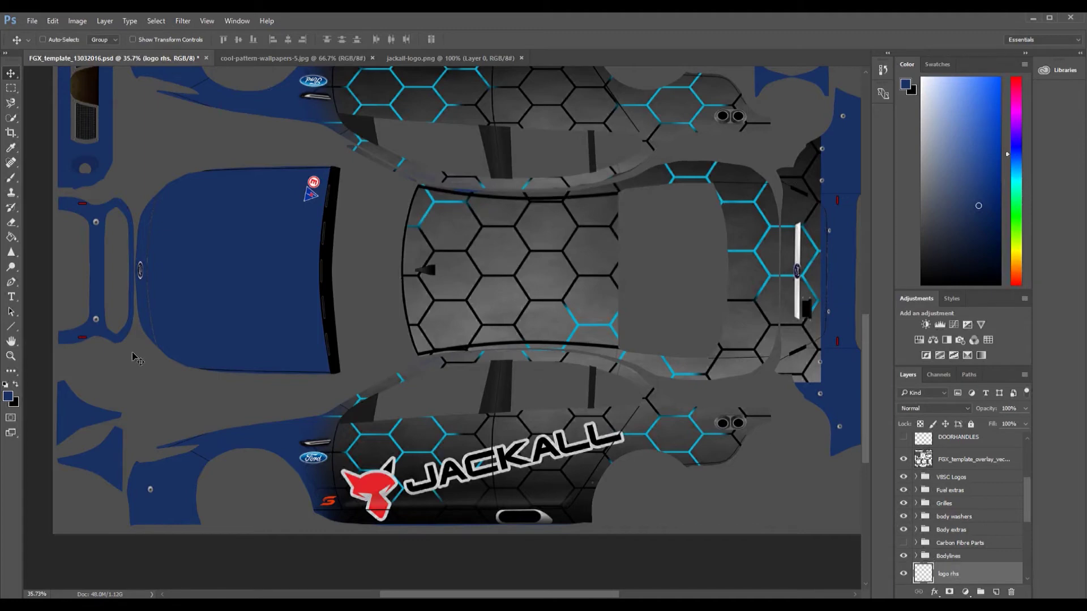
drag(472, 466, 469, 202)
mouse_move(487, 259)
mouse_down()
mouse_move(502, 457)
mouse_move(474, 346)
mouse_move(494, 277)
mouse_up()
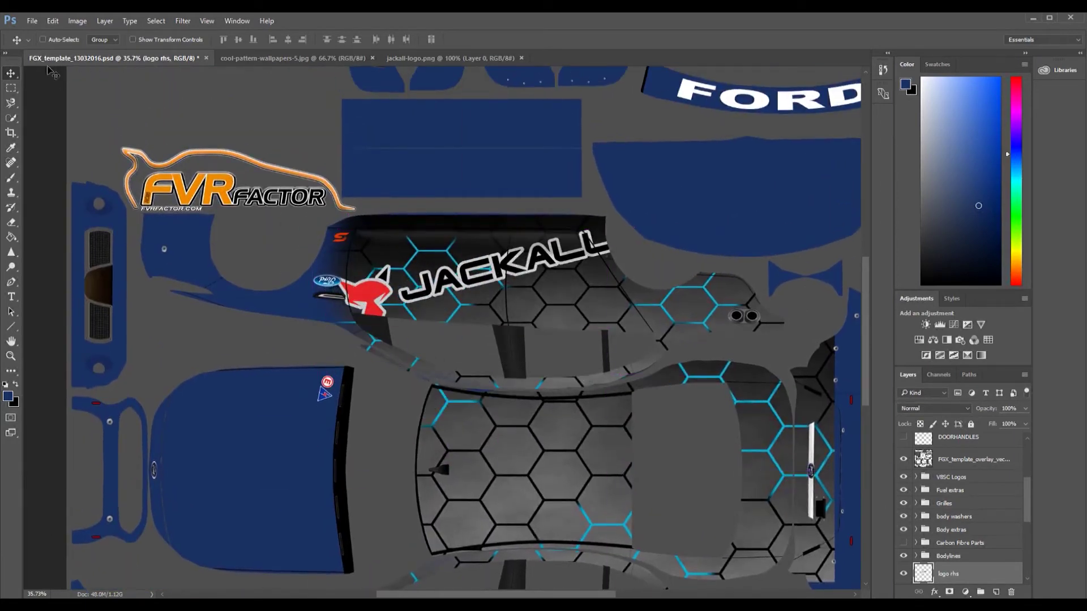
Flip the logo rhs layer horizontally and vertically on the upper car side
click(53, 21)
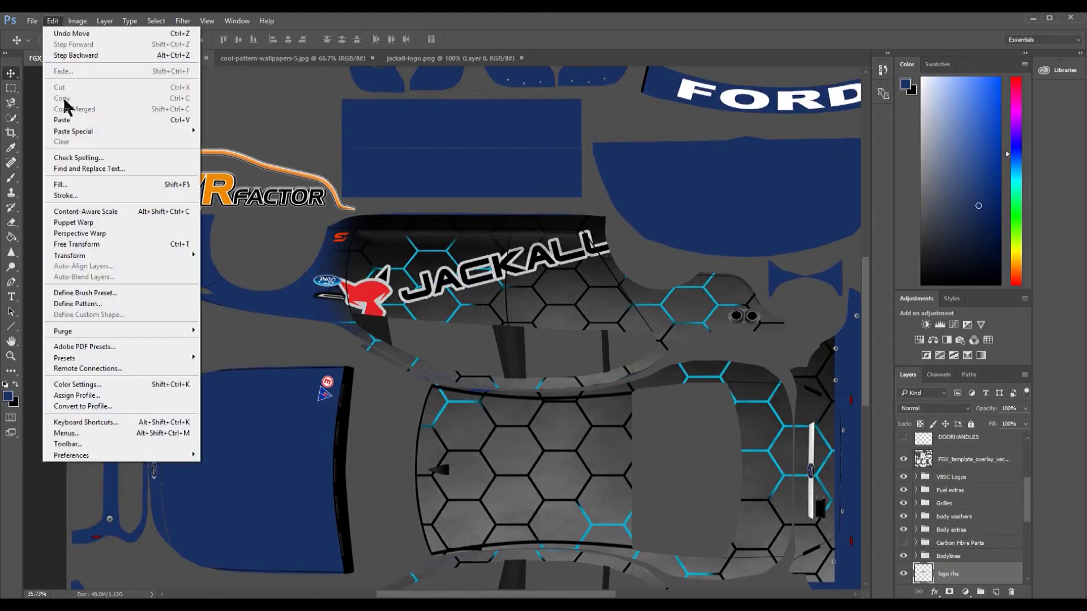
mouse_move(83, 256)
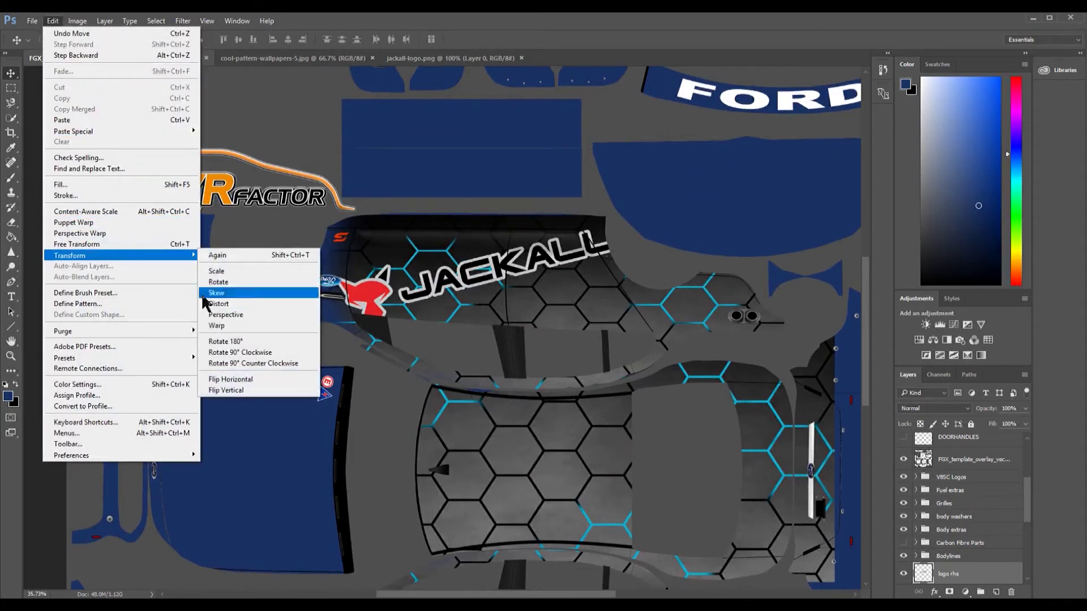
click(235, 380)
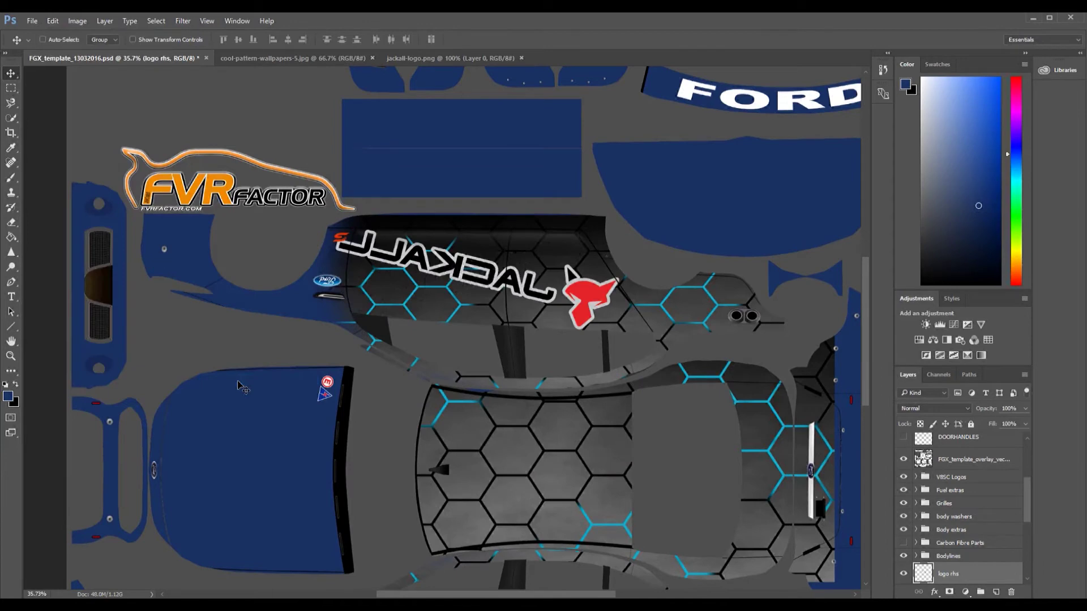
click(32, 21)
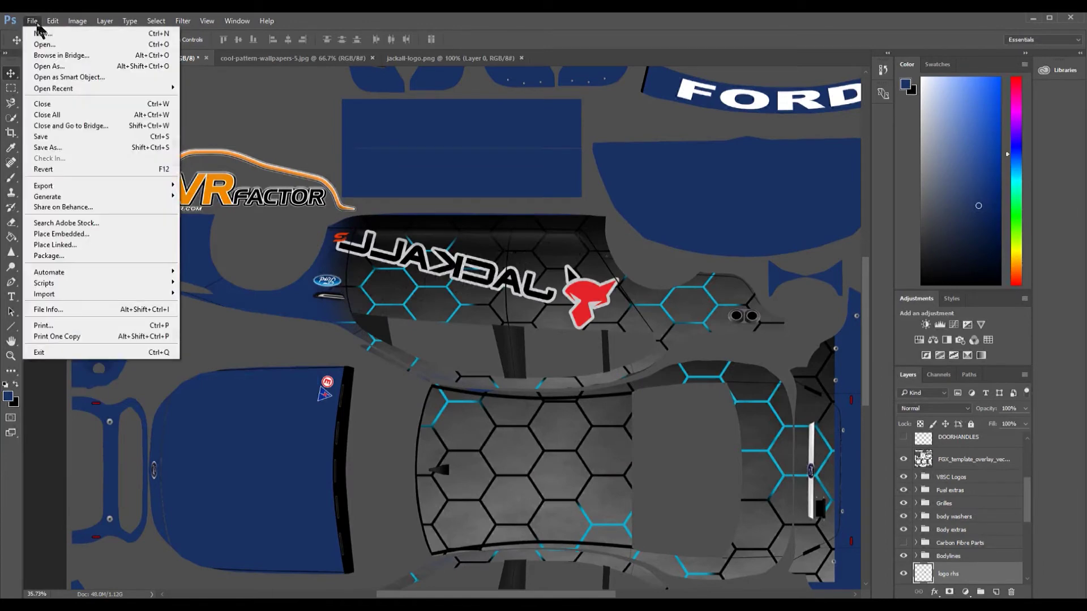
mouse_move(54, 23)
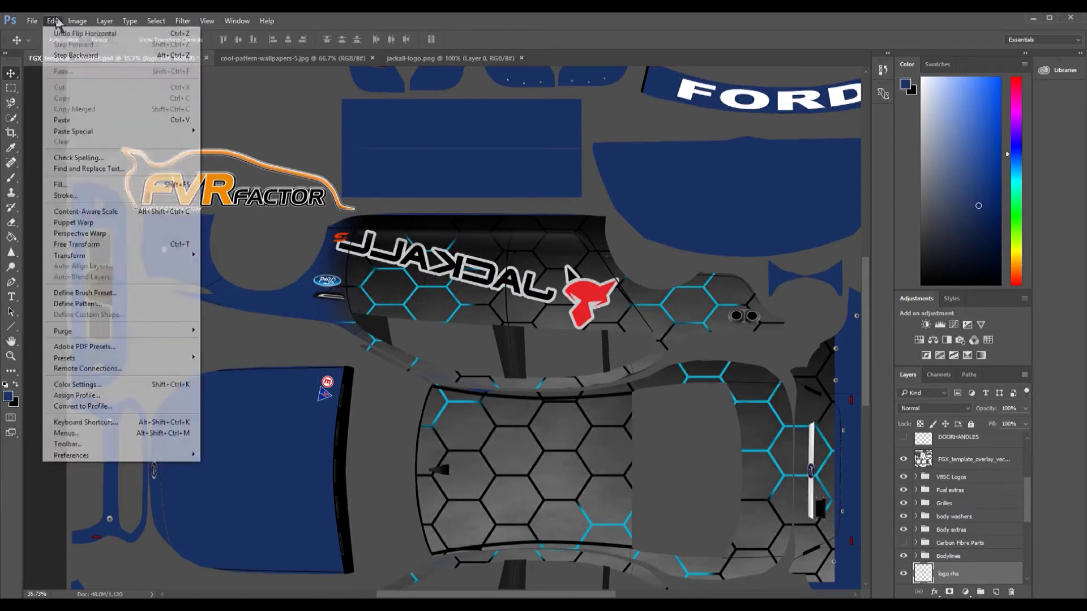
mouse_move(91, 256)
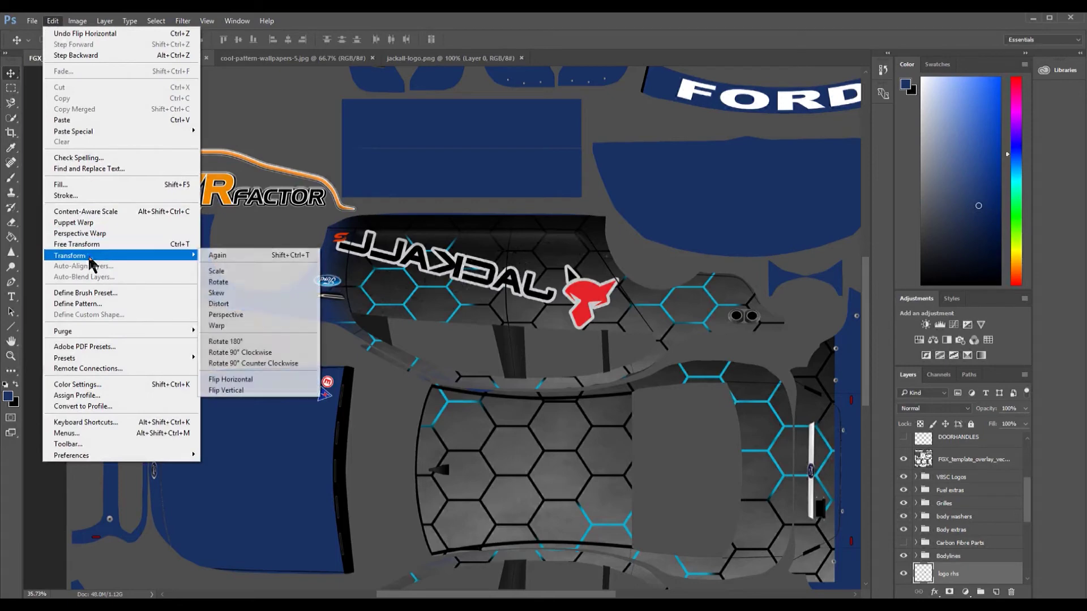
click(238, 390)
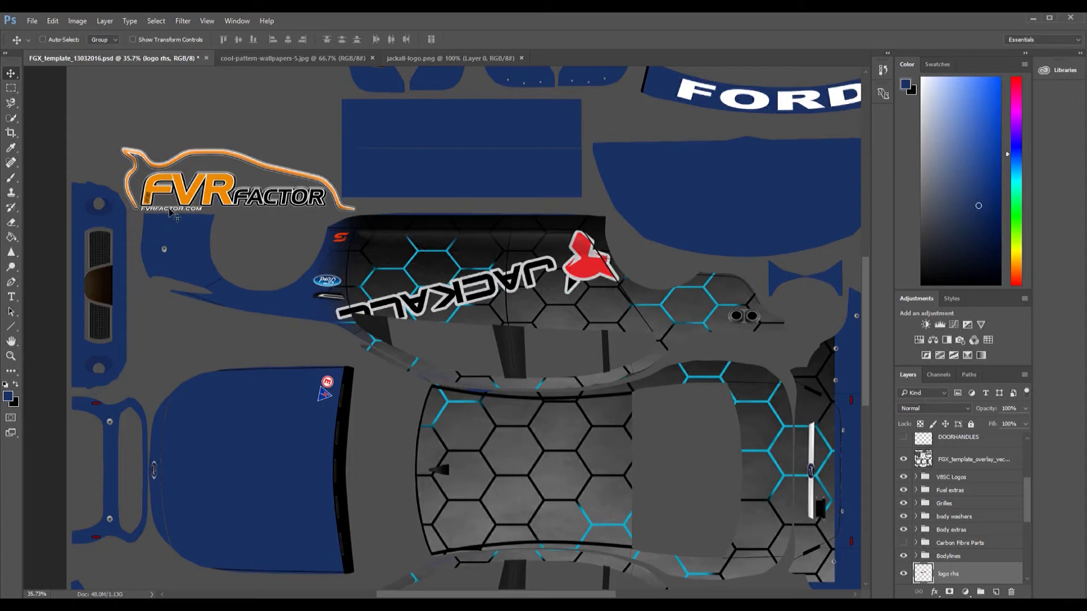
Free-transform the logo rhs layer: rotate it about 27.2° and position it across the upper car side's doors
click(53, 21)
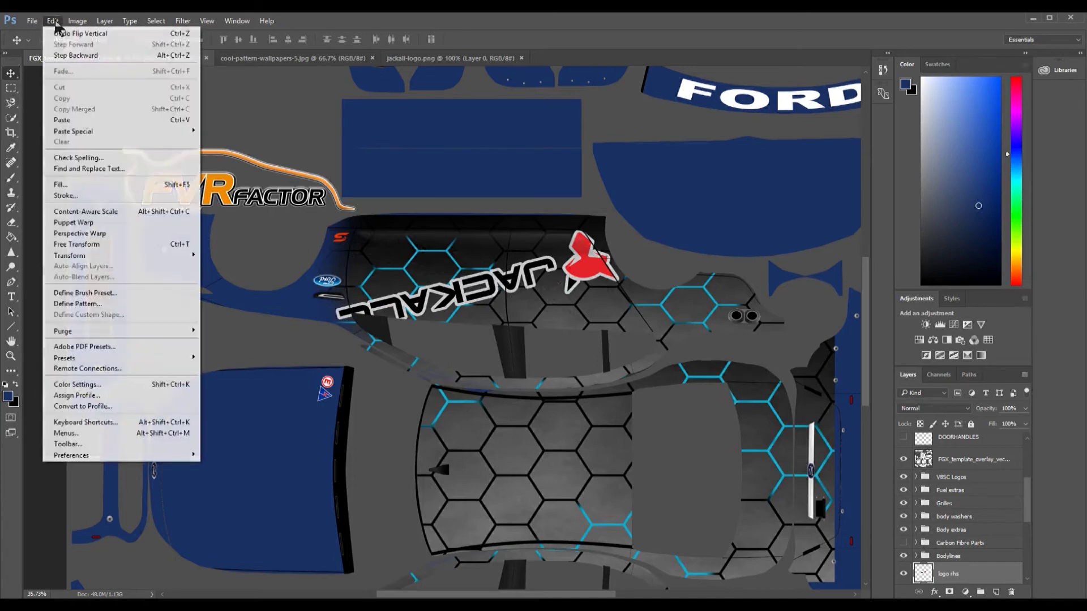
click(86, 244)
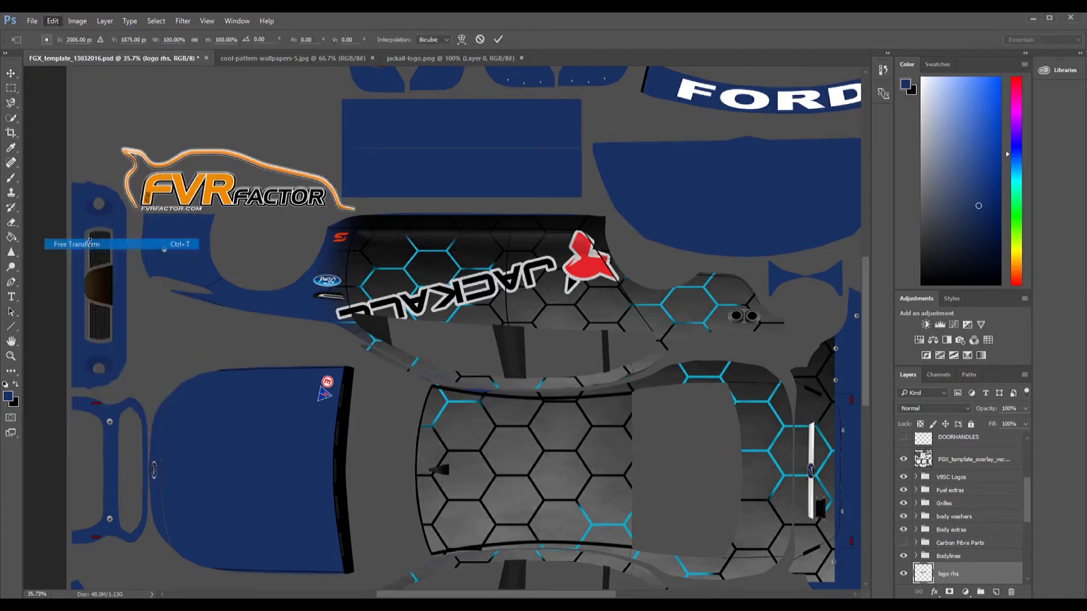
drag(631, 344, 583, 411)
drag(546, 344, 576, 336)
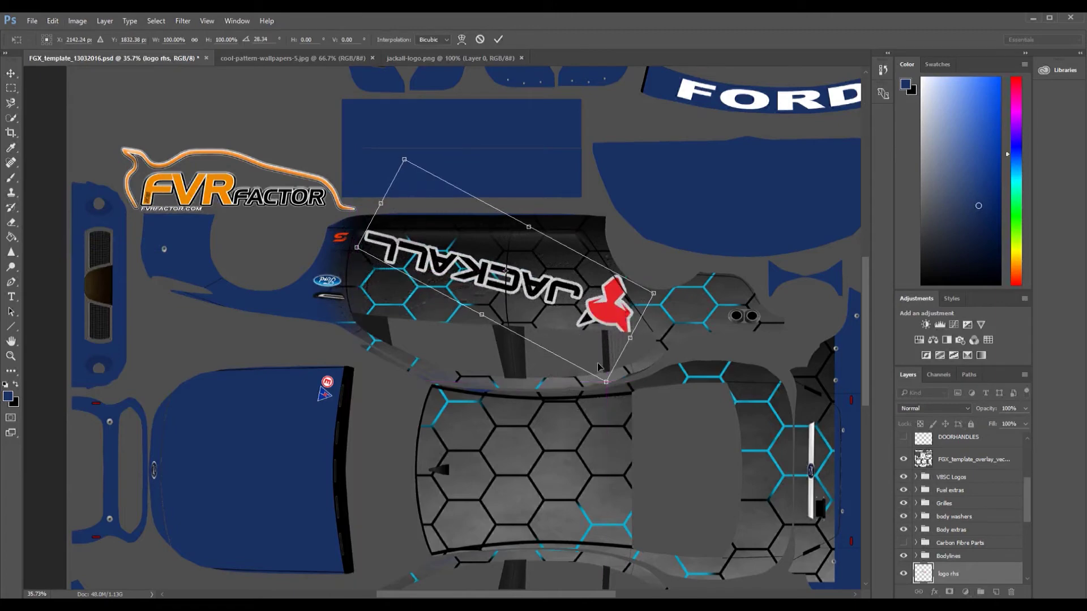
drag(613, 395, 618, 395)
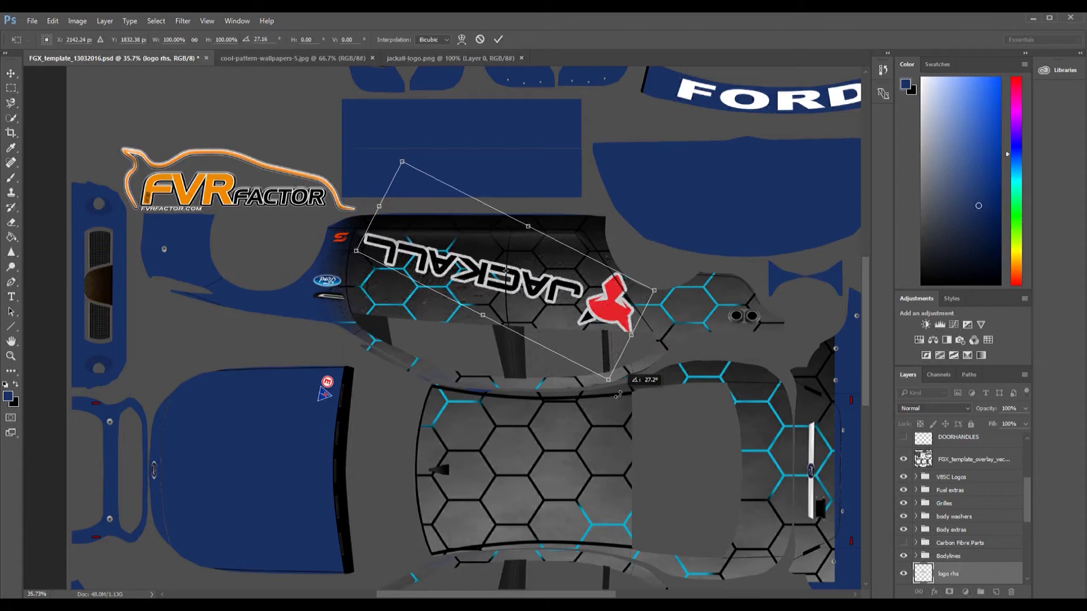
drag(618, 395, 617, 395)
drag(557, 330, 548, 326)
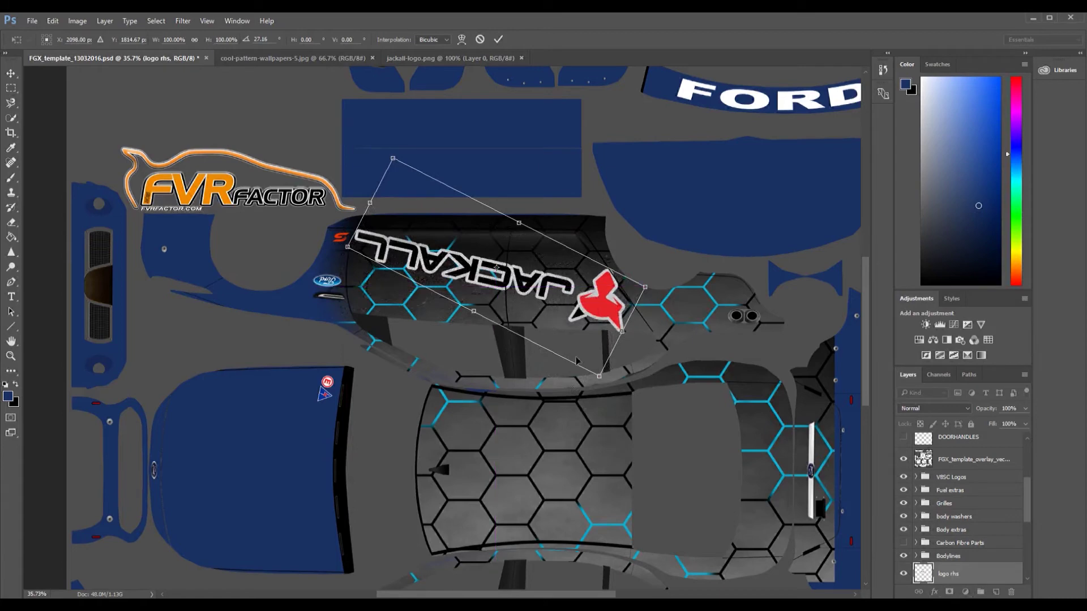
scroll(634, 517, down, 5)
scroll(641, 531, down, 1)
scroll(636, 537, up, 2)
scroll(633, 548, down, 2)
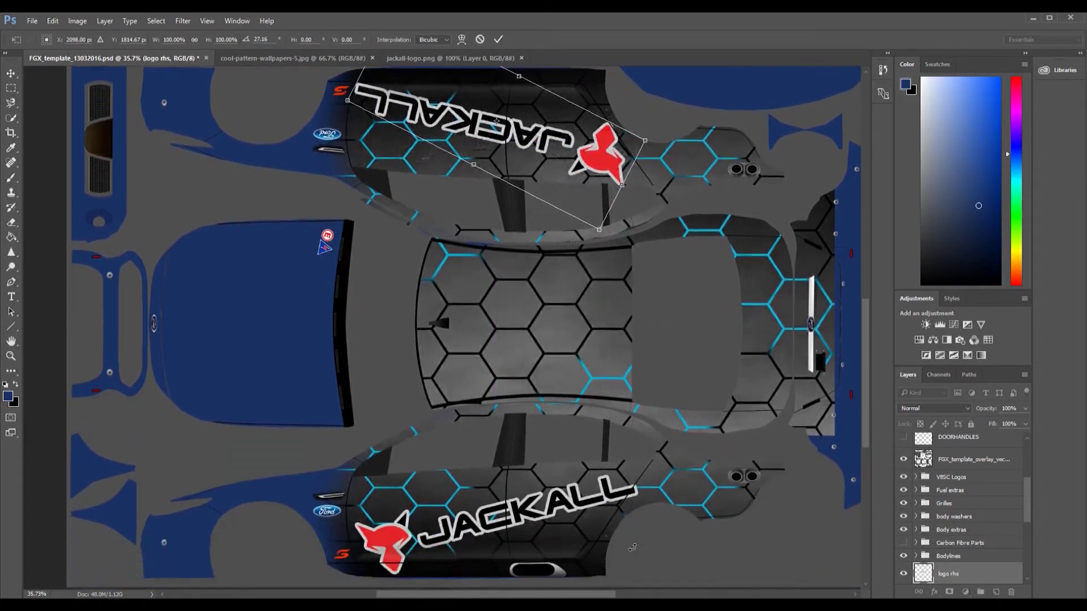
click(498, 39)
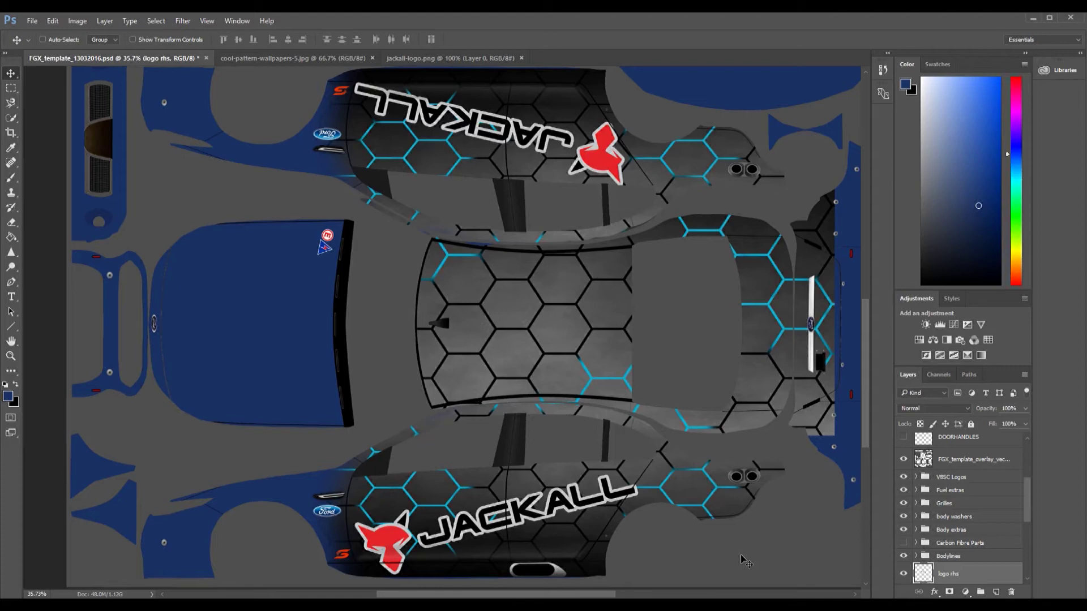
Save the layered template as a new Photoshop file named "test temp" in the FGX Templates folder
click(33, 20)
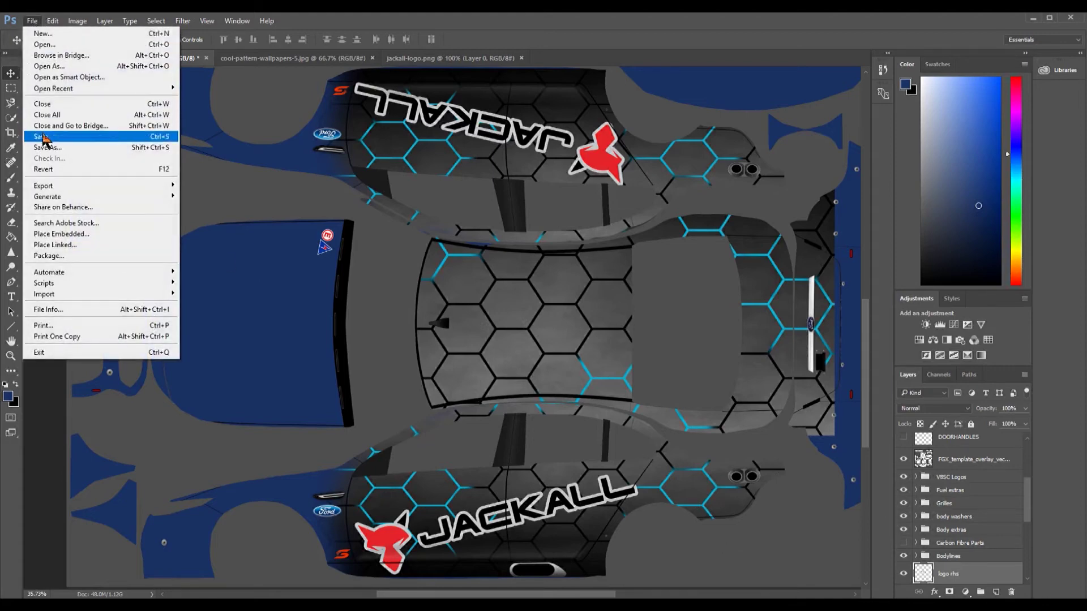
click(55, 148)
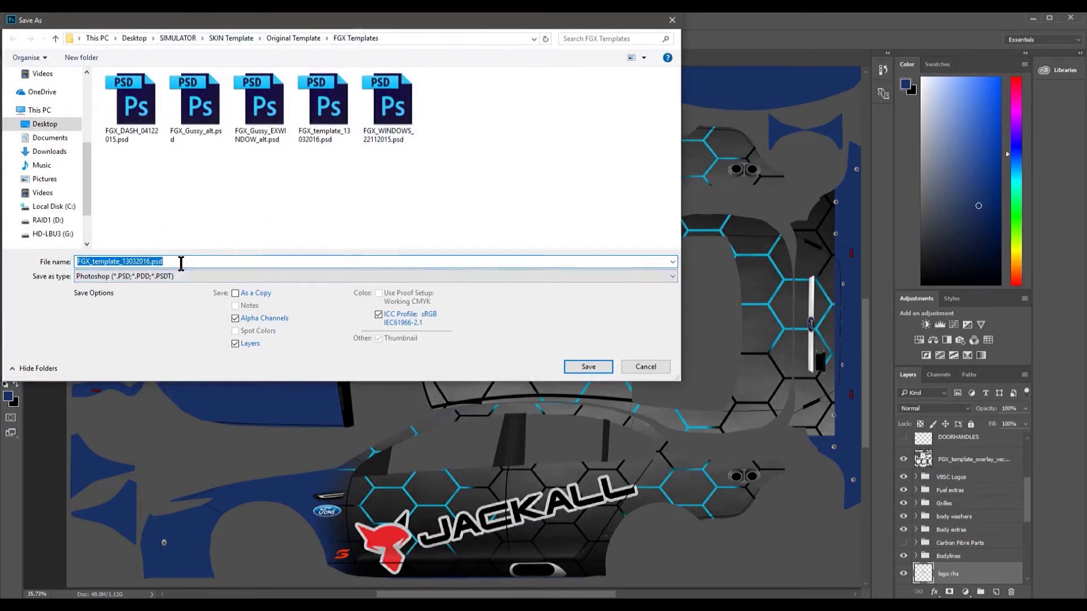
drag(173, 263, 64, 261)
text(test t)
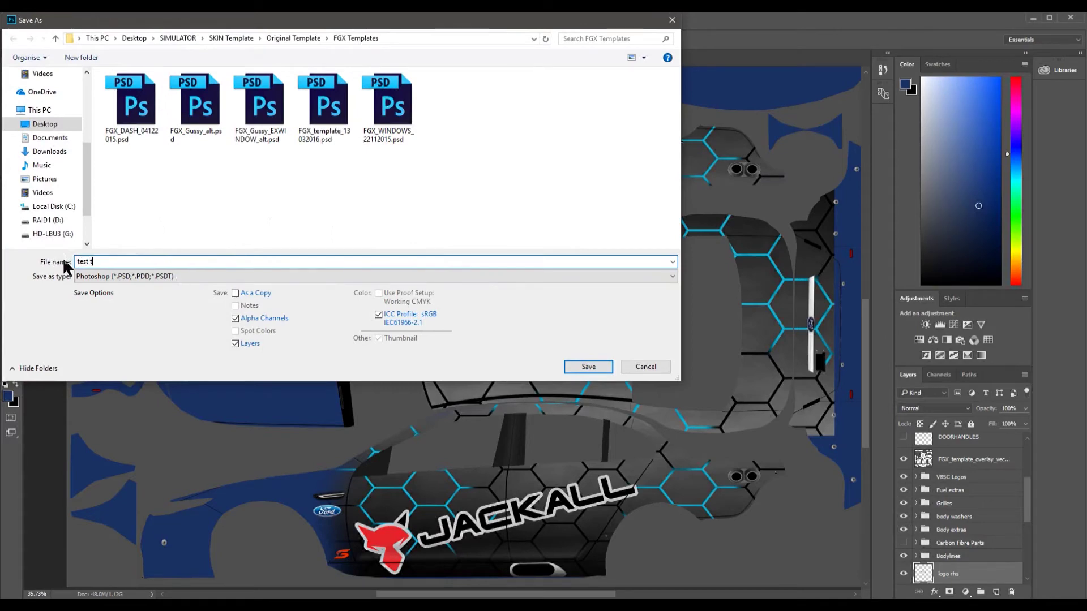
text(emp)
click(589, 368)
click(674, 196)
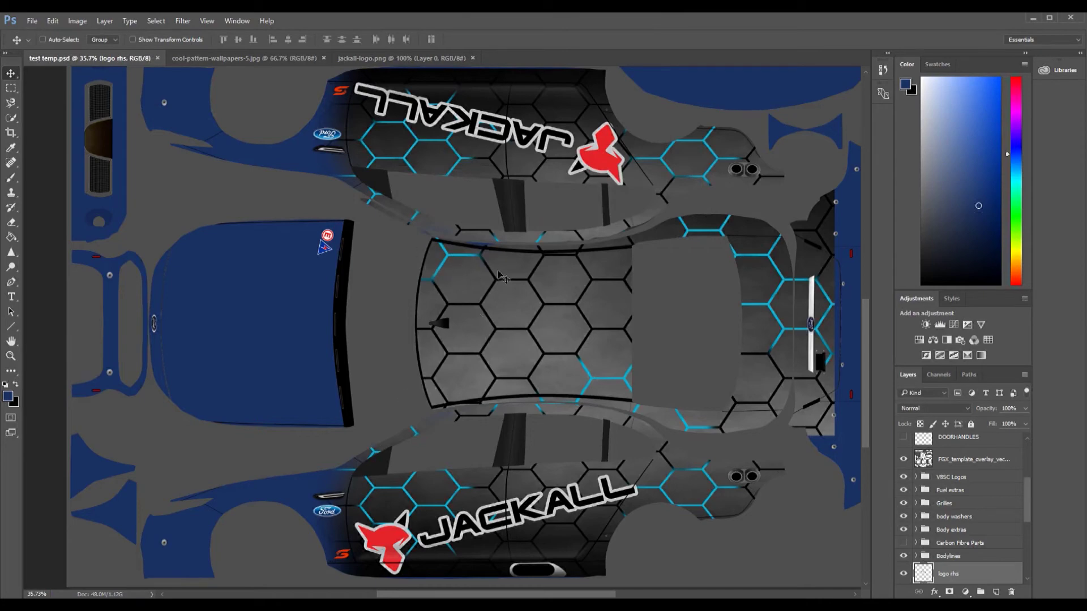
Check the FGX Templates folder in File Explorer for the saved test temp.psd and close the window
key(alt+Tab)
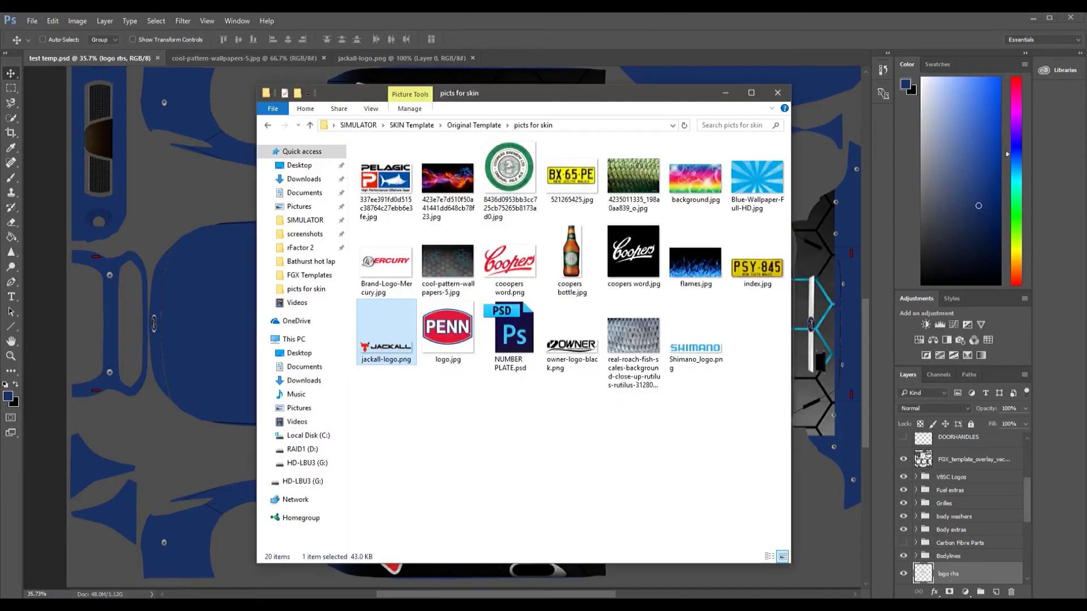
click(477, 125)
double_click(512, 181)
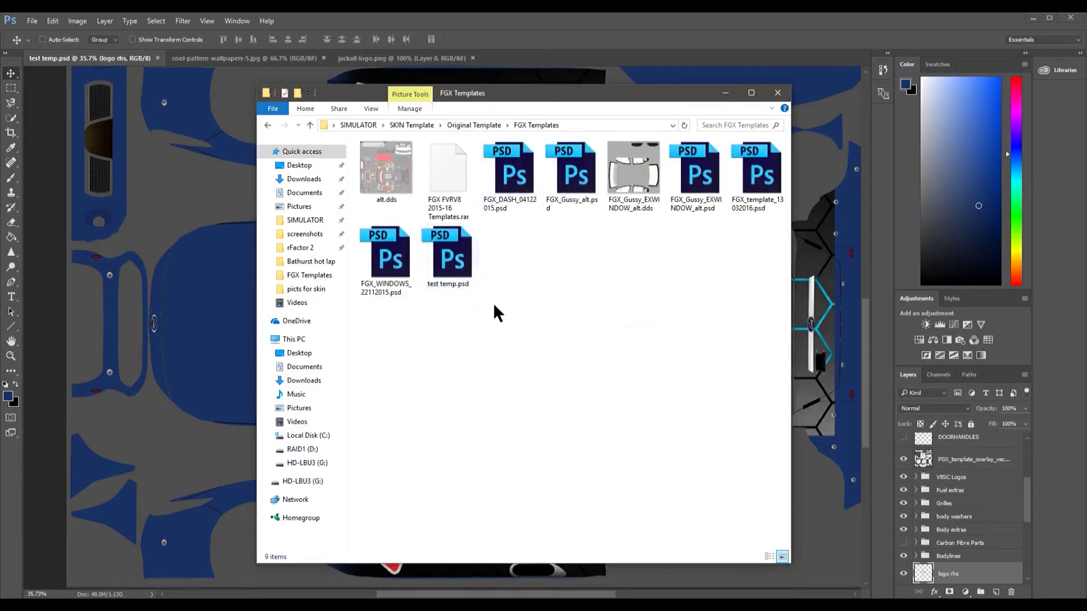
click(777, 94)
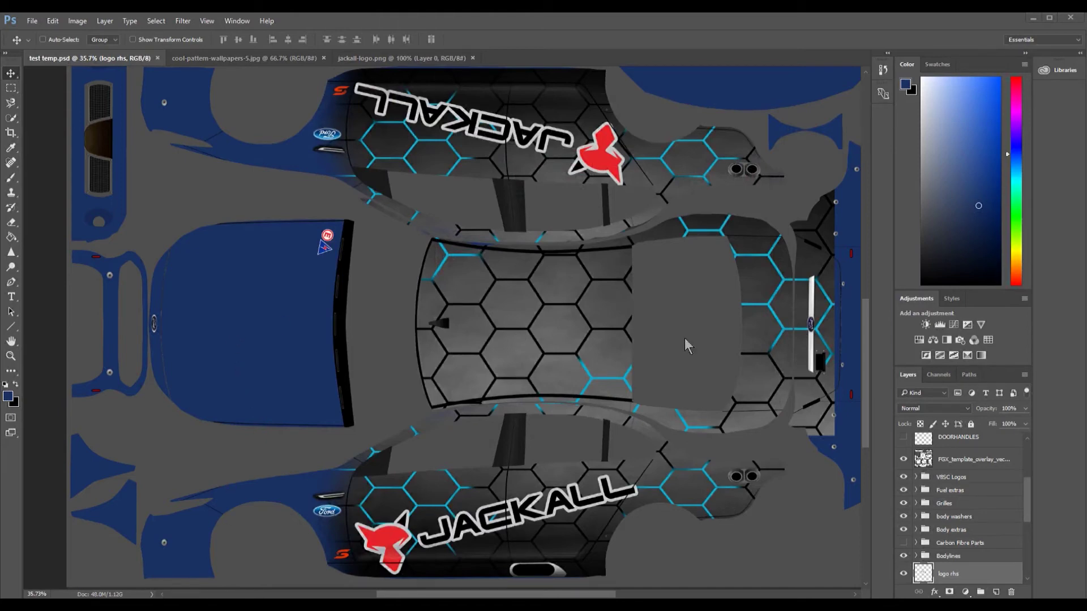
click(36, 20)
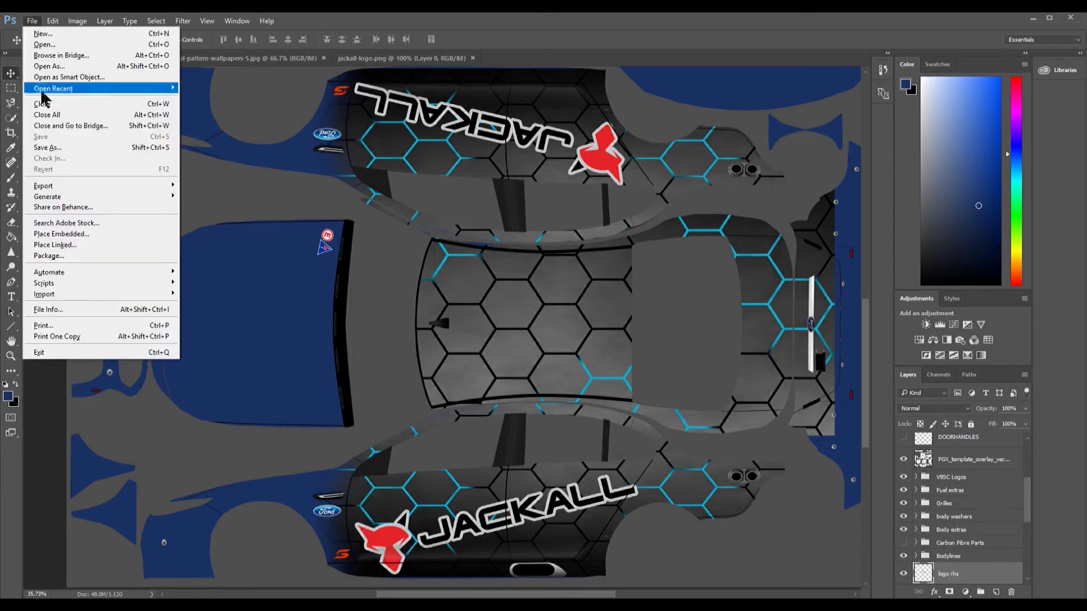
click(69, 148)
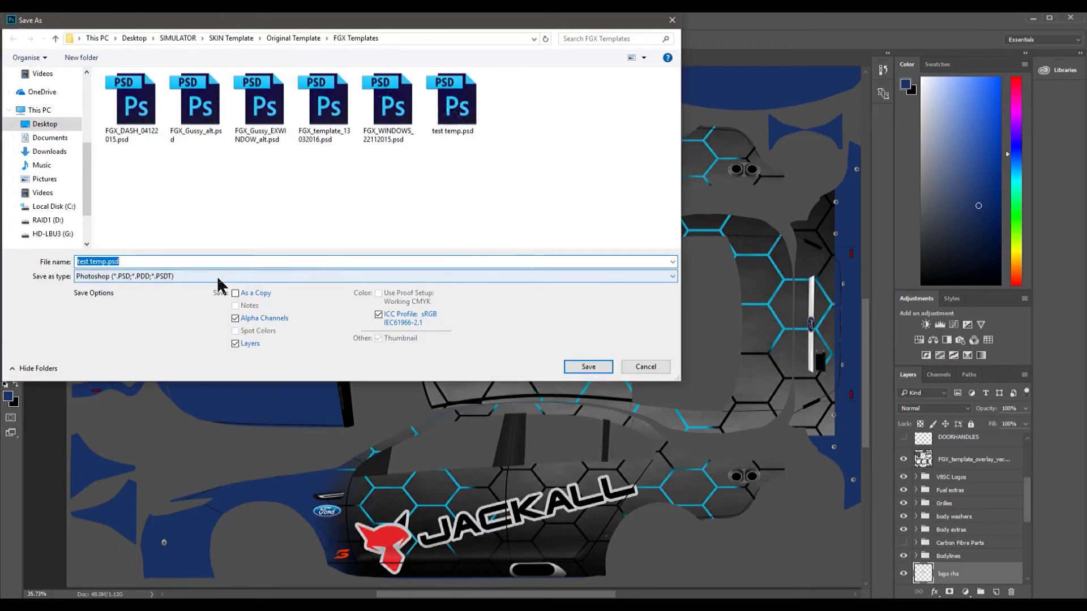
click(646, 367)
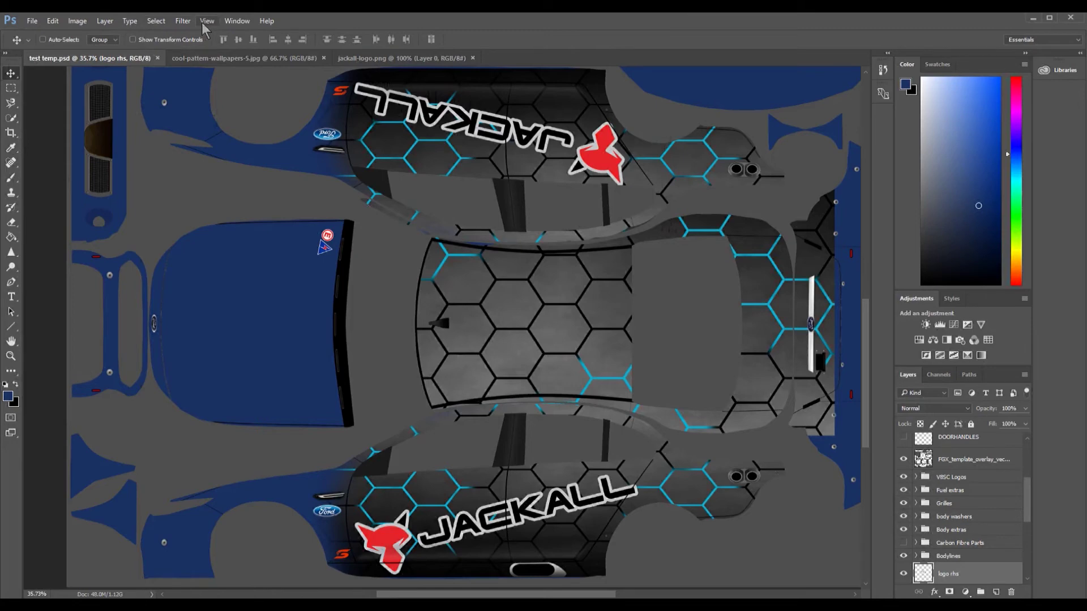
Flatten the test temp image into one layer, discarding the hidden layers
click(161, 23)
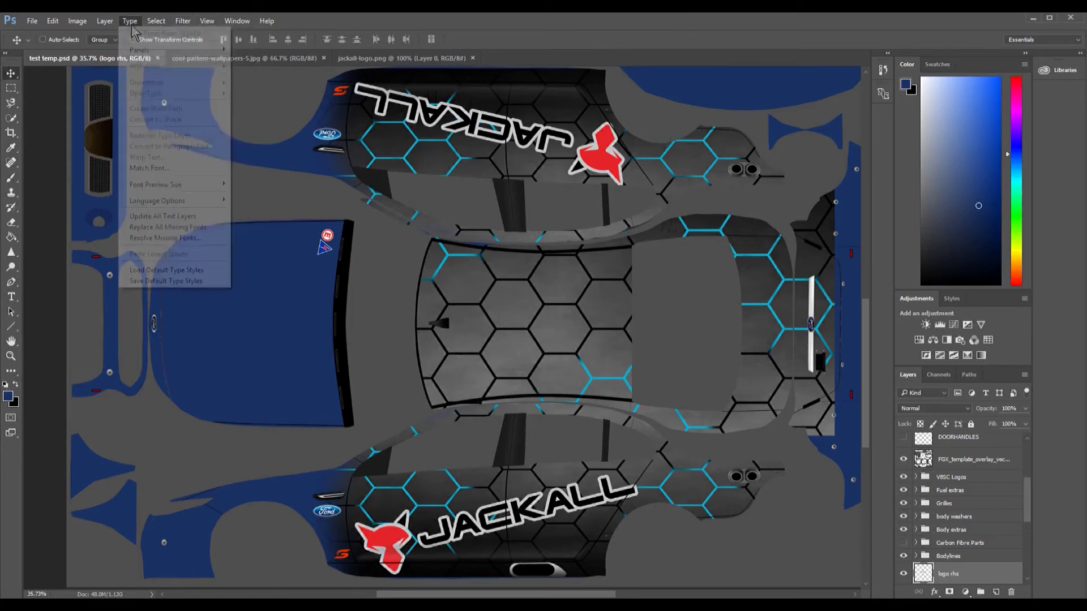
mouse_move(107, 22)
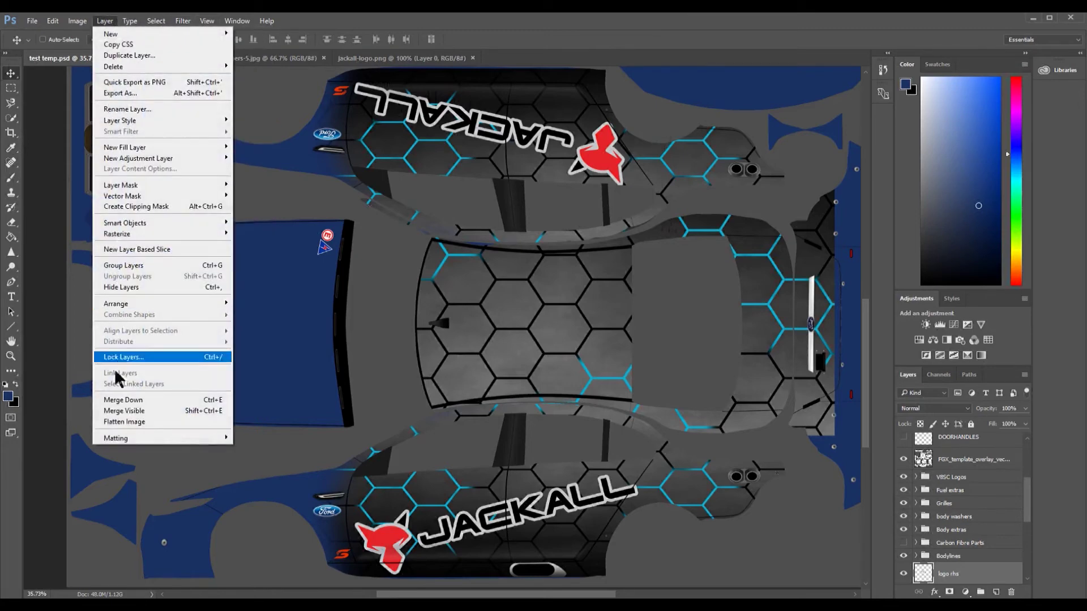
click(124, 422)
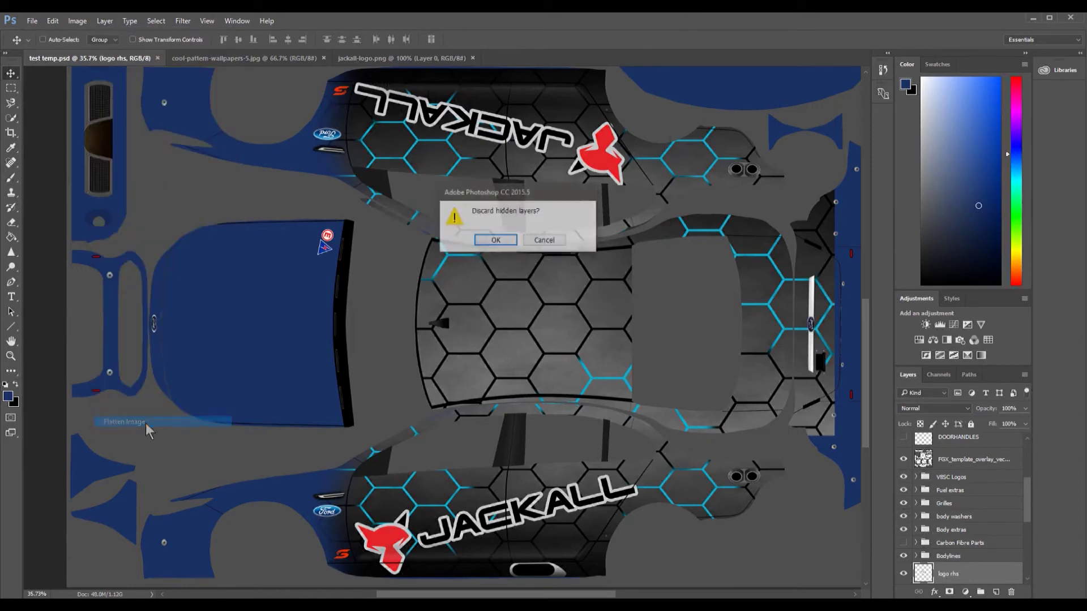
click(506, 243)
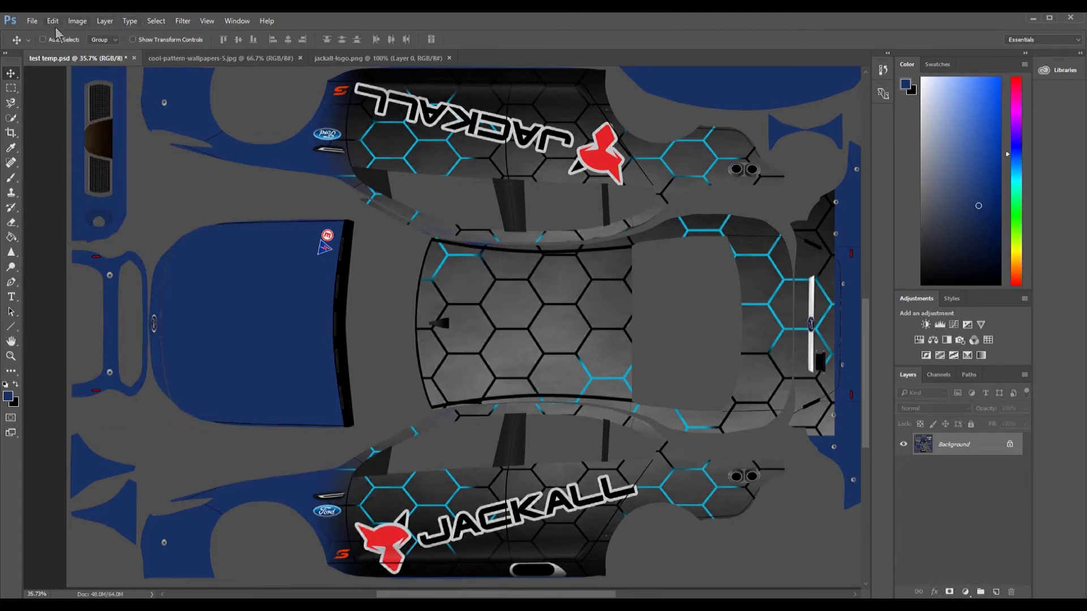
Save the flattened image in D3D/DDS format as test_temp_alt.dds in the FGX Templates folder
click(34, 22)
click(41, 148)
click(293, 277)
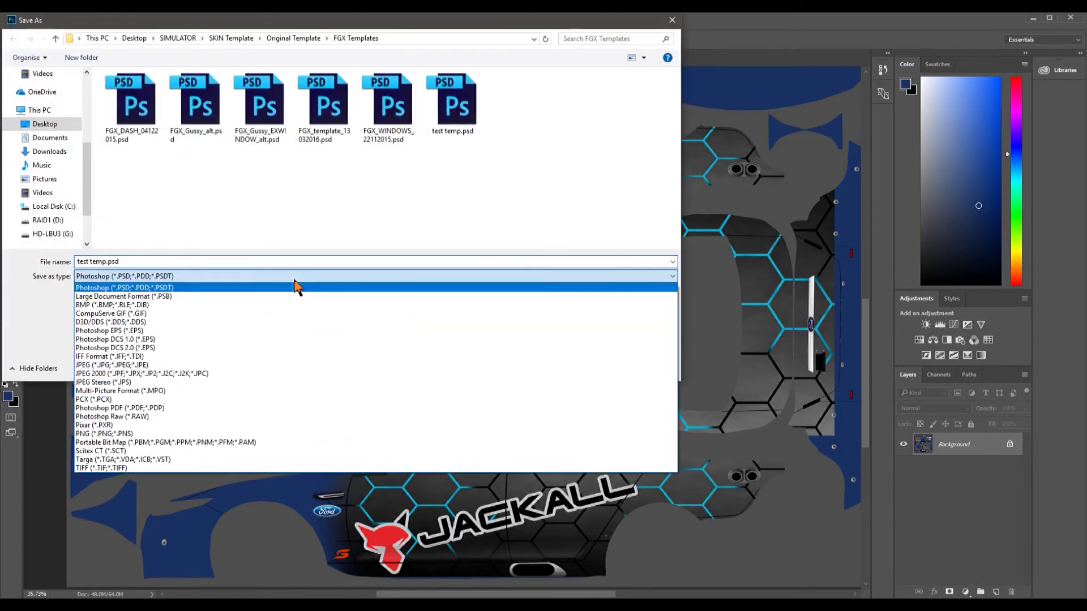
click(122, 322)
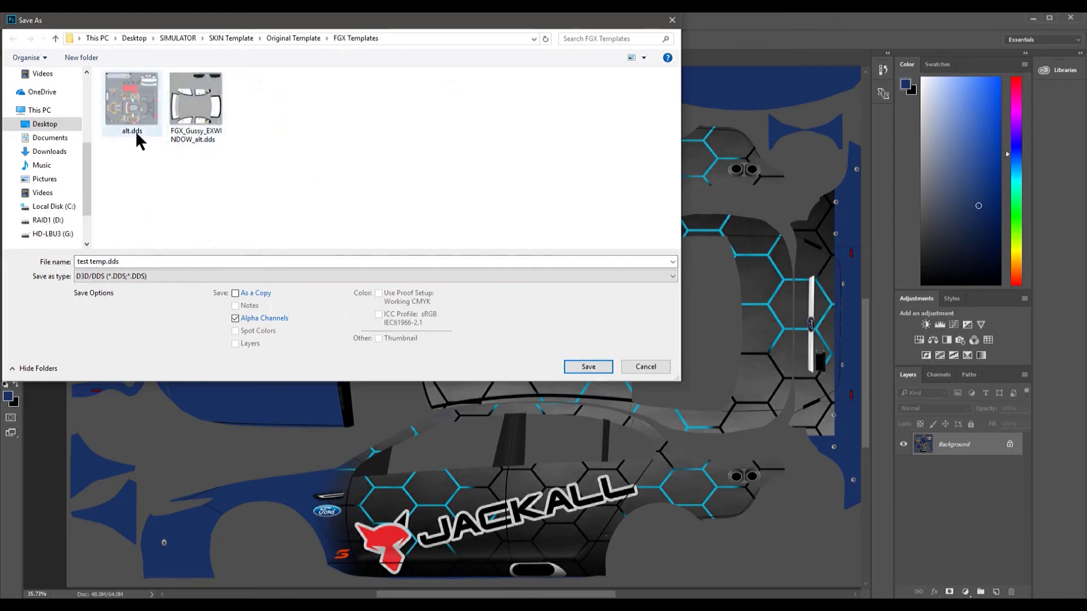
click(105, 260)
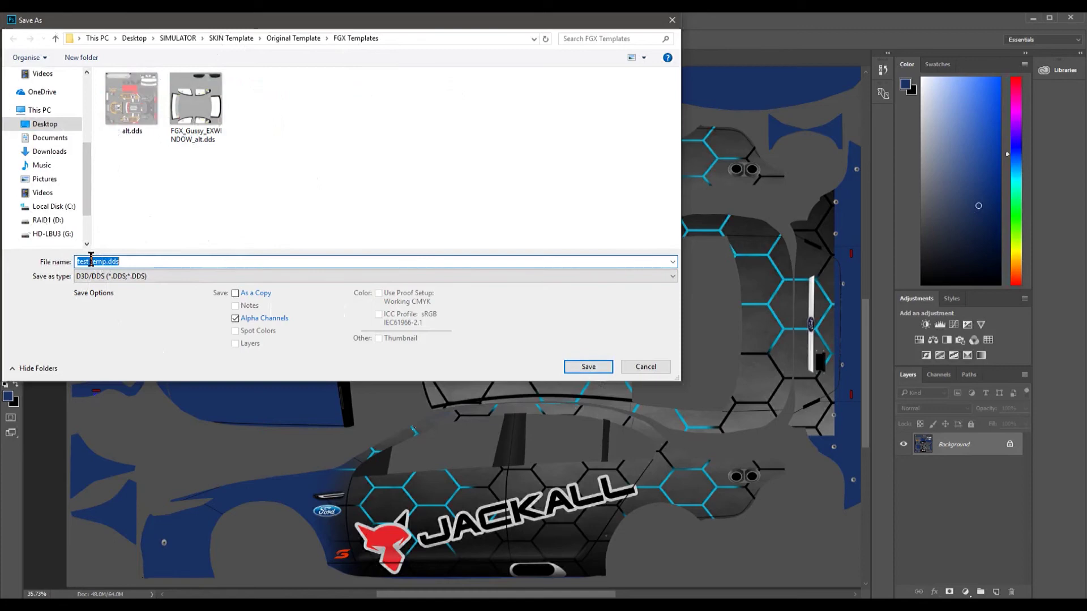
click(91, 261)
drag(76, 260, 104, 260)
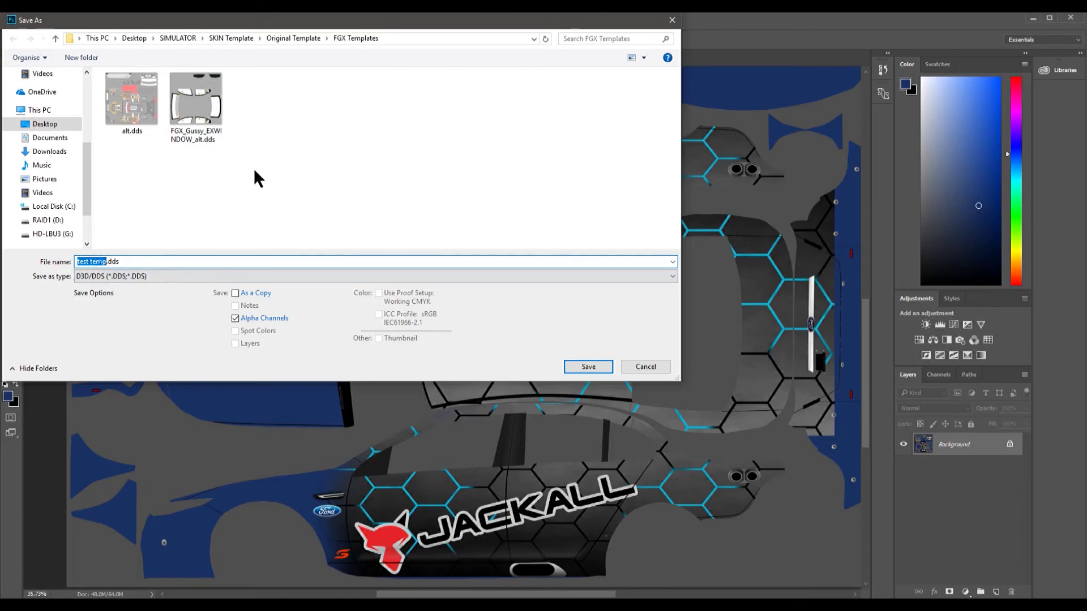
text(test_temp_alt)
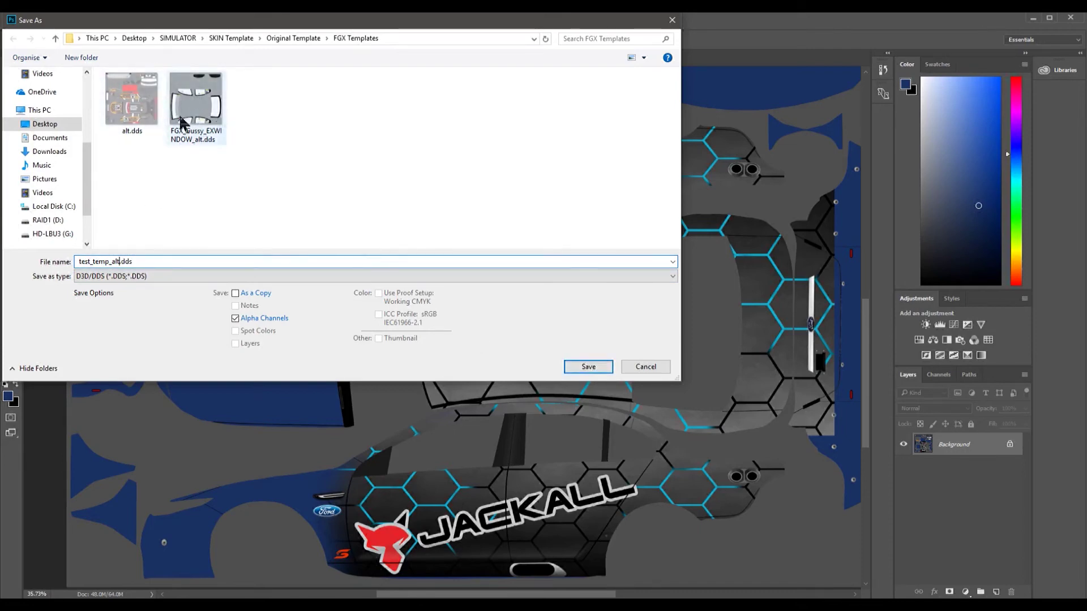
click(589, 367)
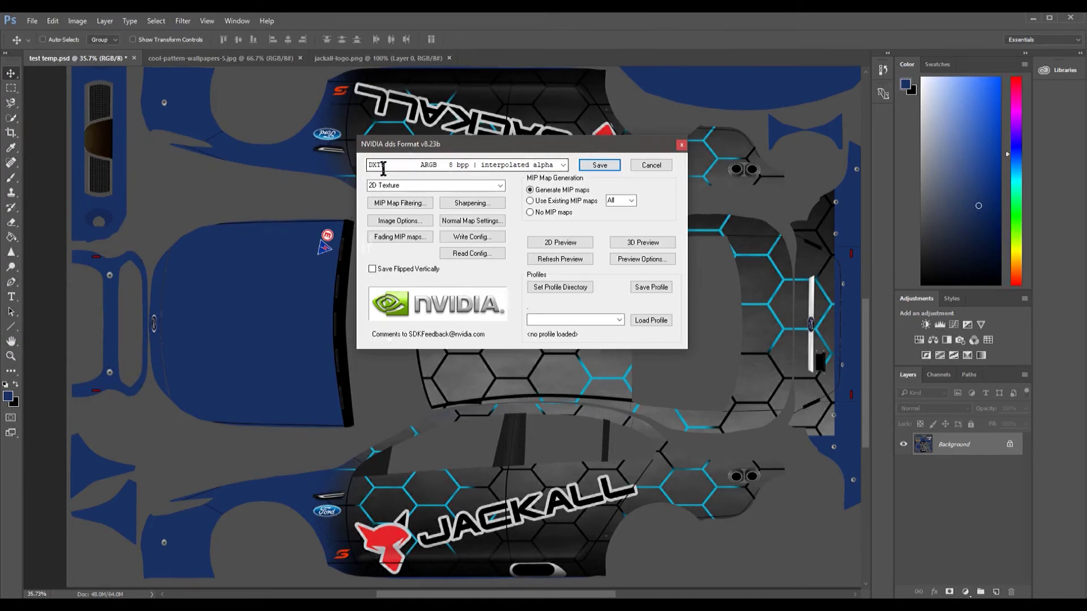
Export the DDS texture with DXT5 ARGB 8 bpp interpolated alpha and generated MIP maps
click(563, 165)
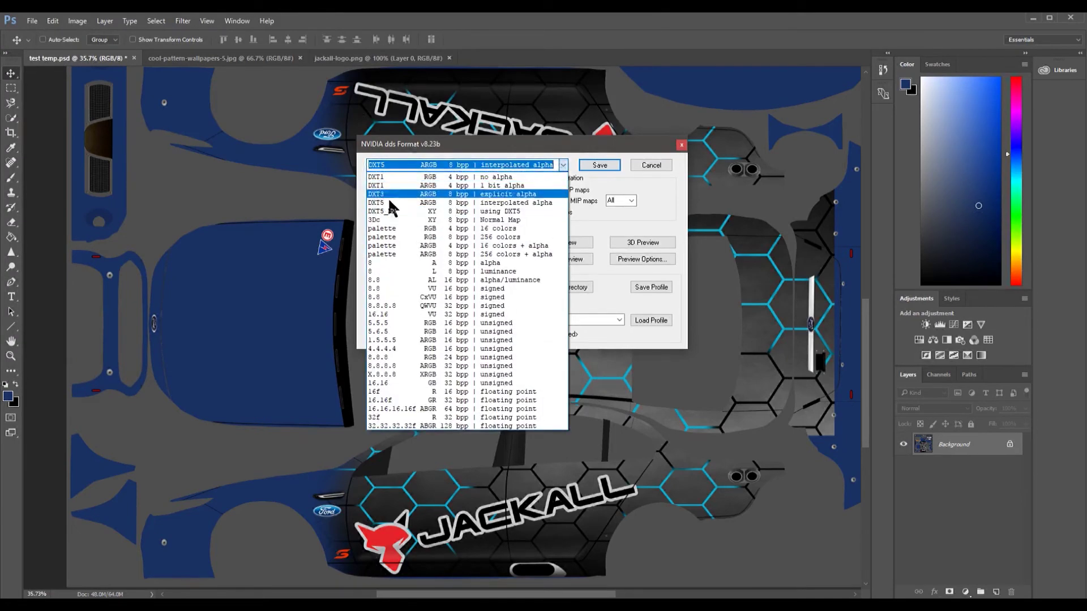
click(563, 166)
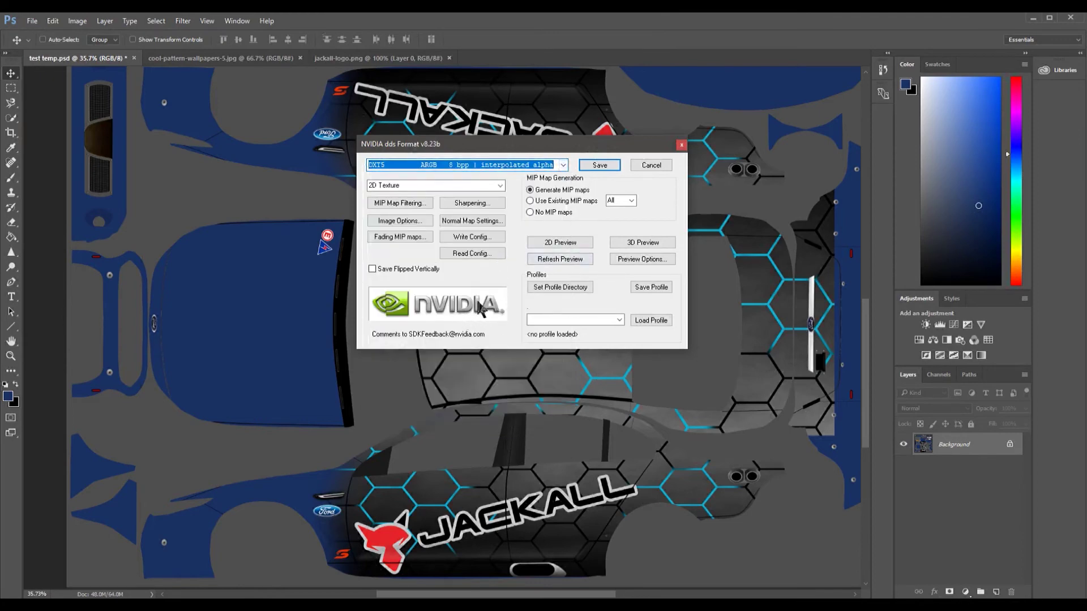
click(599, 165)
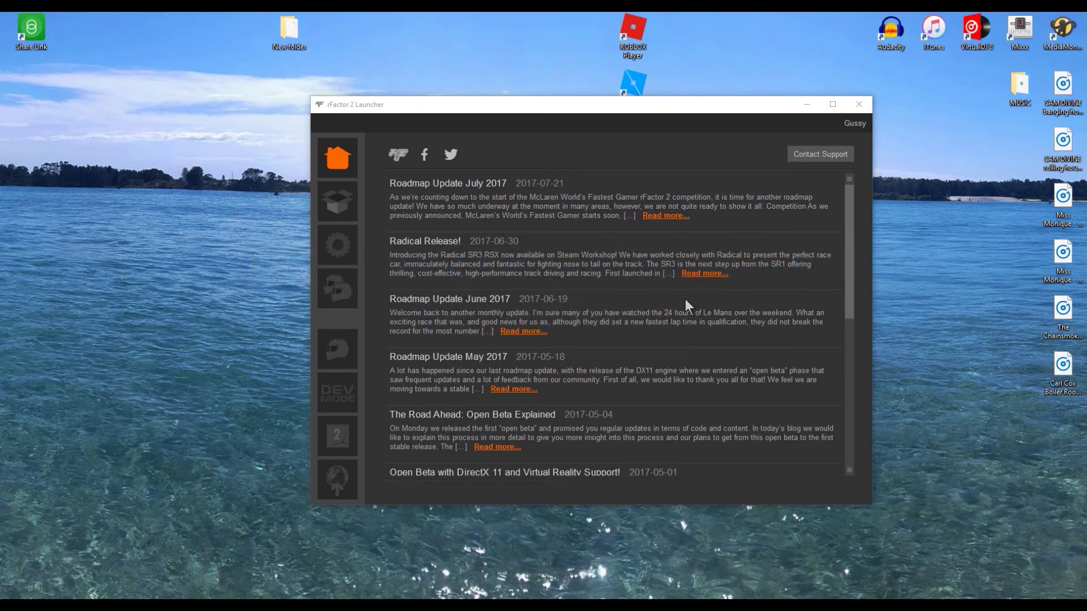
Open the gMotor2 MAS File Utility from the rFactor 2 Launcher and maximize its window
click(337, 437)
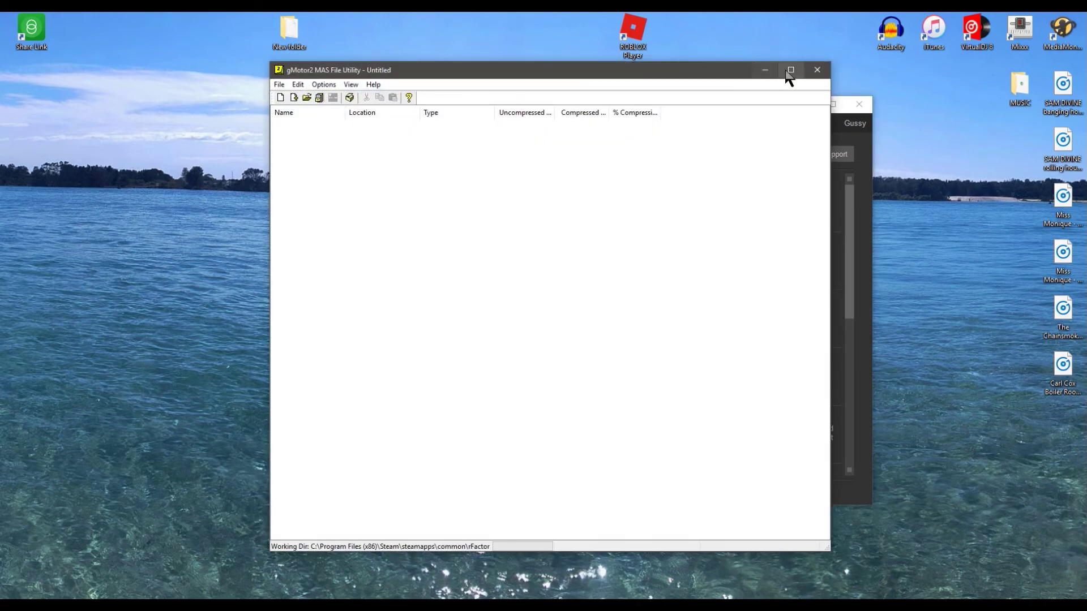
click(787, 72)
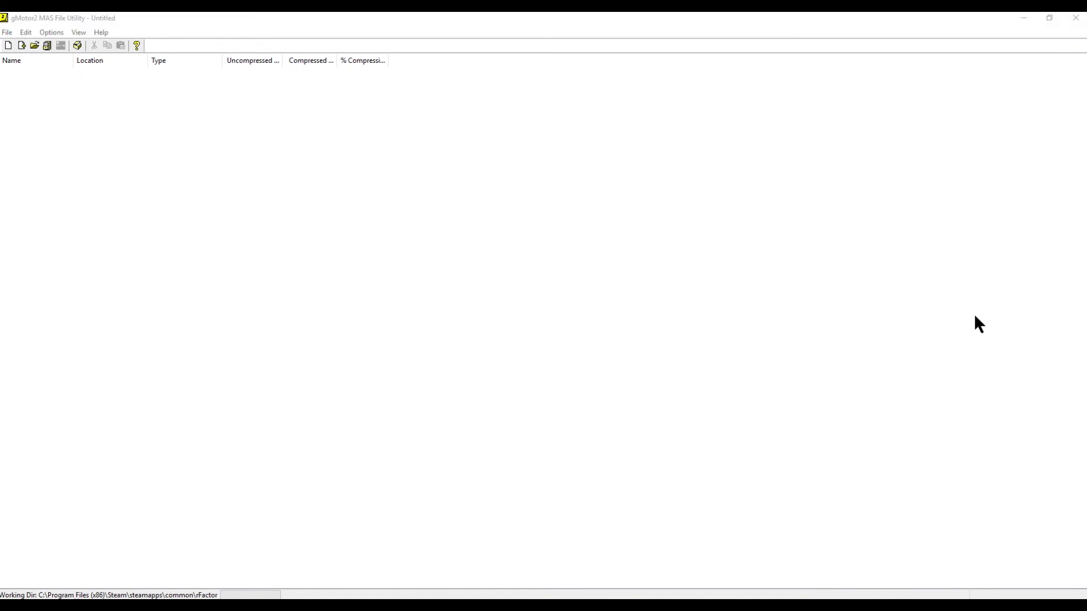
Bring the File Explorer window over the MAS utility and open the FGX Templates folder containing test_temp_alt.dds
drag(1086, 187, 609, 141)
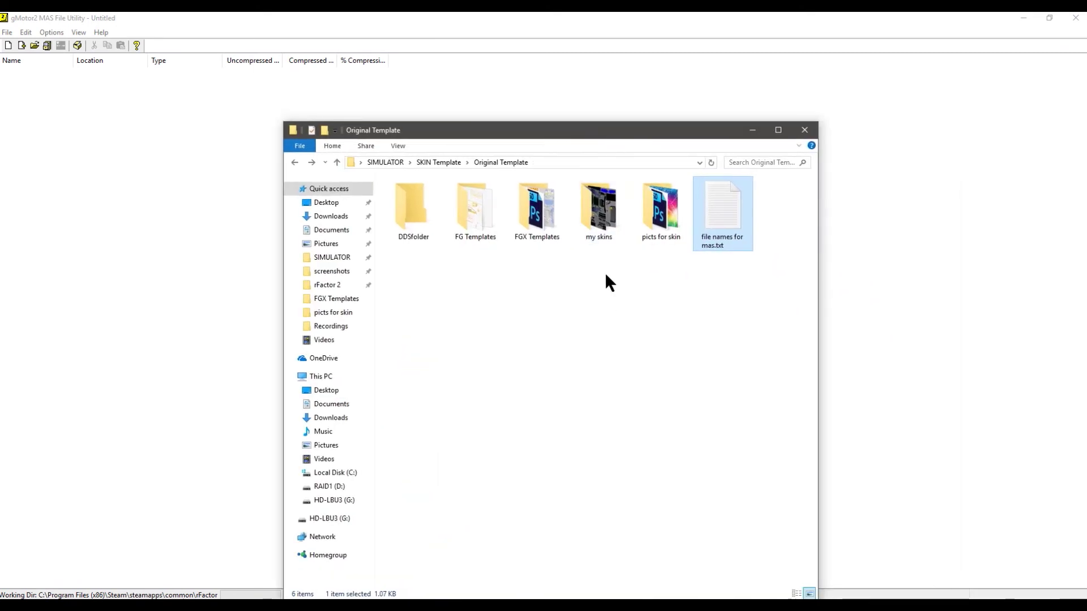
double_click(598, 209)
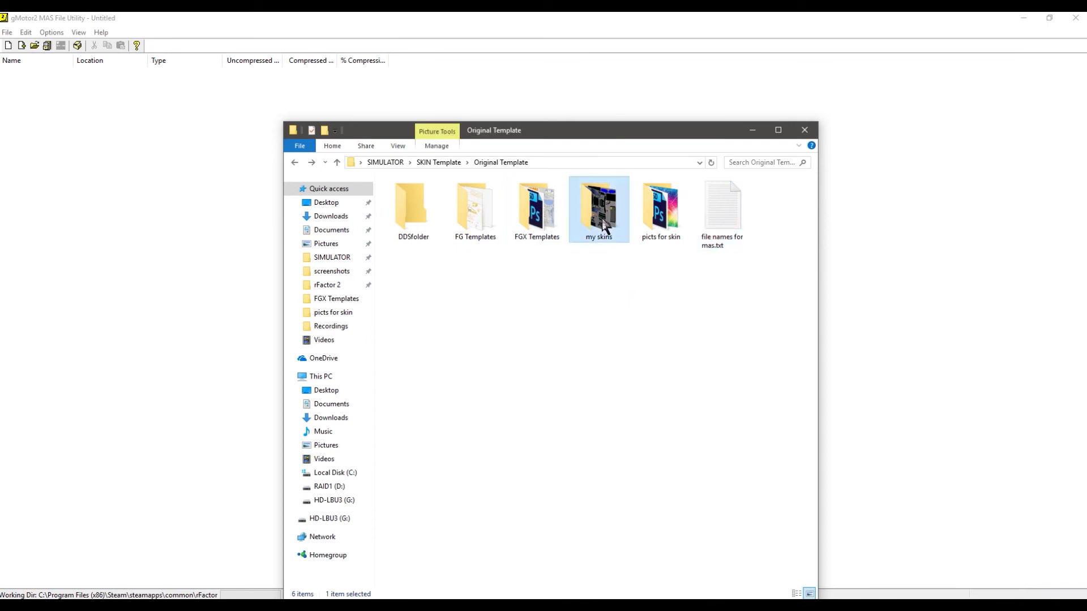
key(alt+Left)
double_click(546, 220)
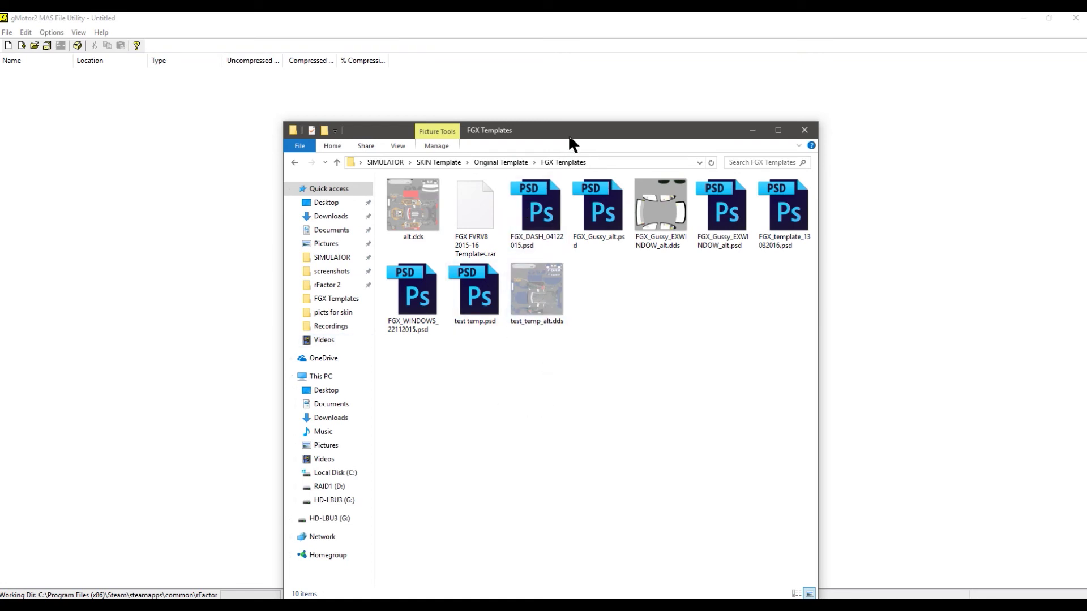
Add test_temp_alt.dds from the FGX Templates folder to the untitled MAS archive and clear the File Explorer window out of the way
drag(568, 140, 585, 104)
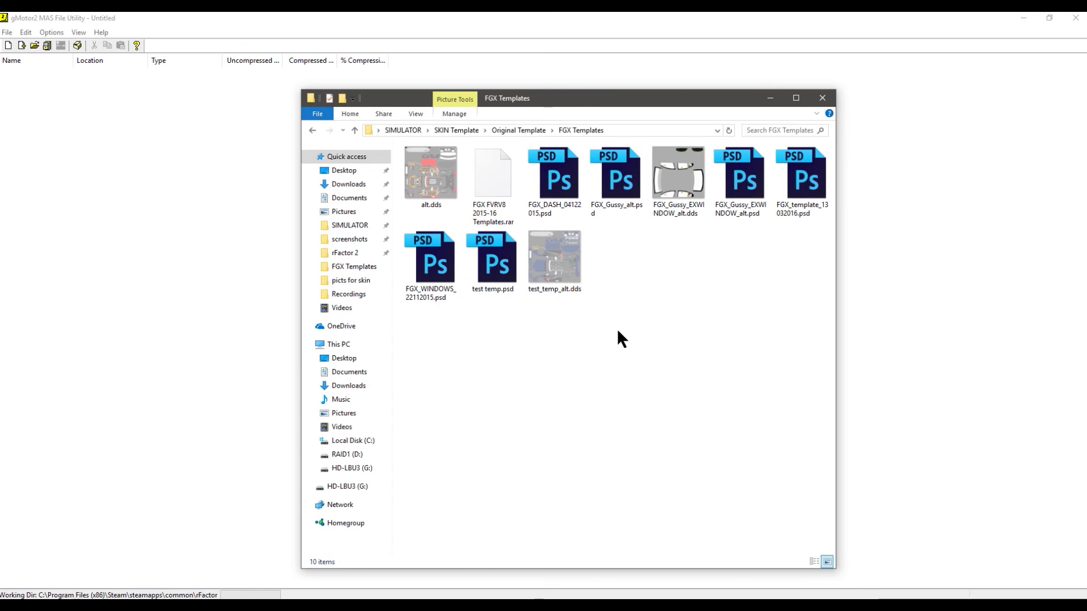
drag(577, 102, 601, 115)
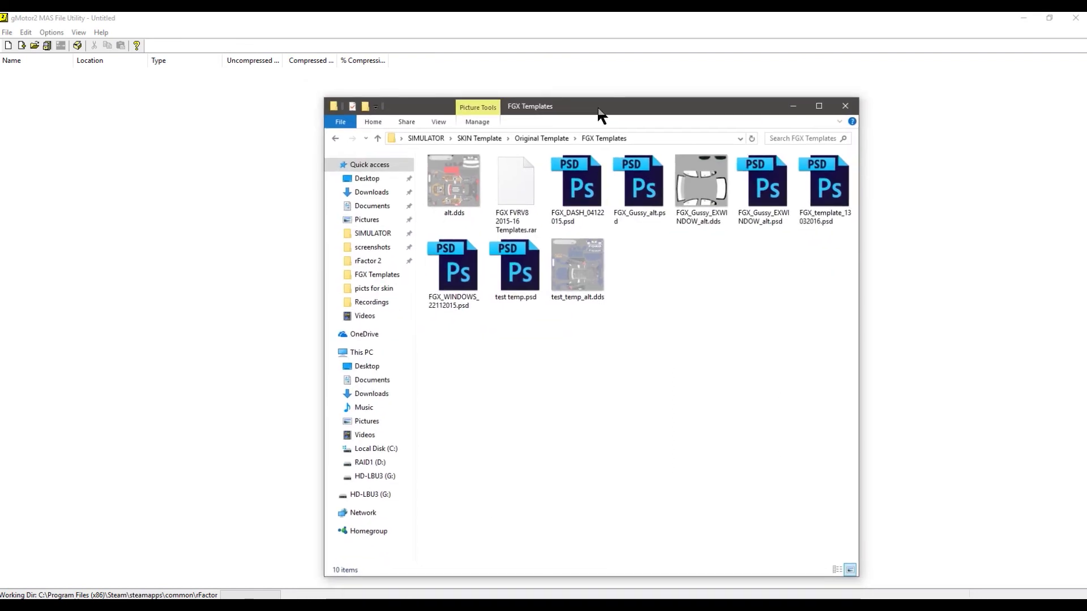
drag(593, 286, 144, 251)
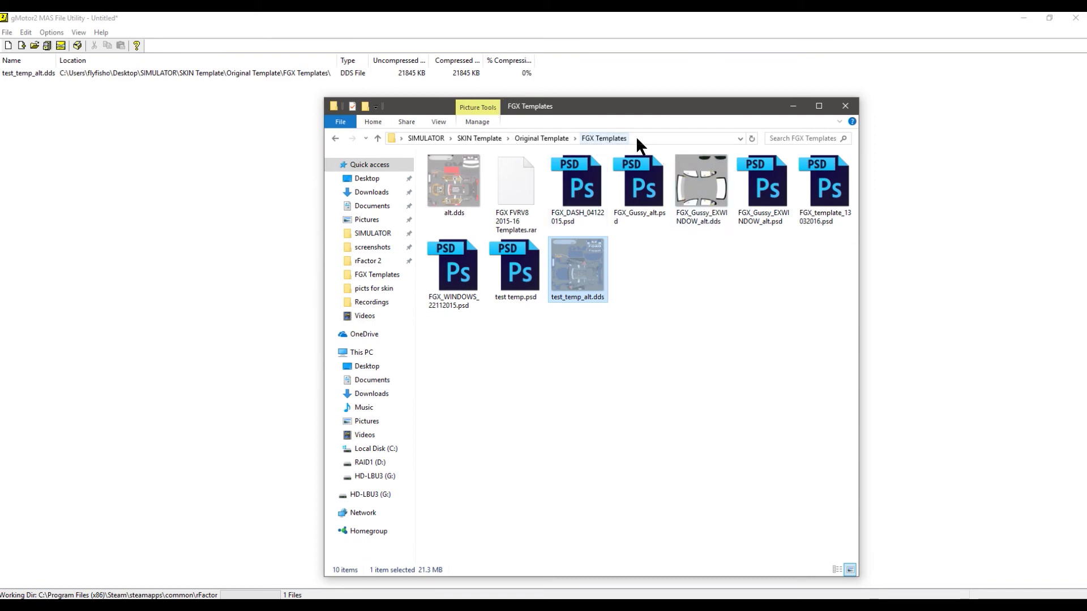
drag(609, 114, 892, 345)
click(288, 85)
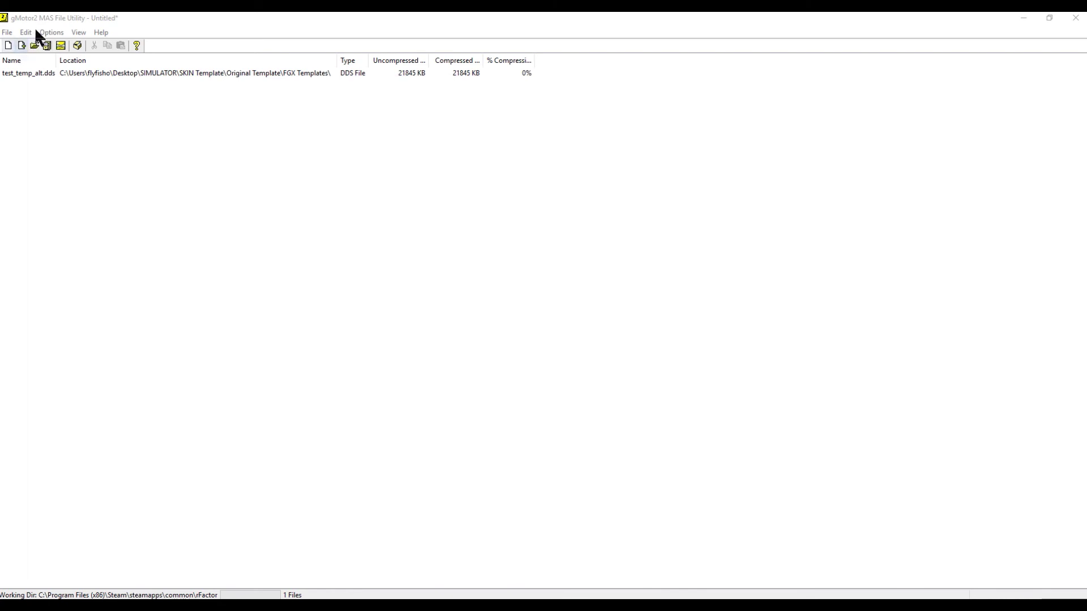
Start saving the archive under a new name and browse to the FGX Templates folder inside SKIN Template > Original Template
click(8, 33)
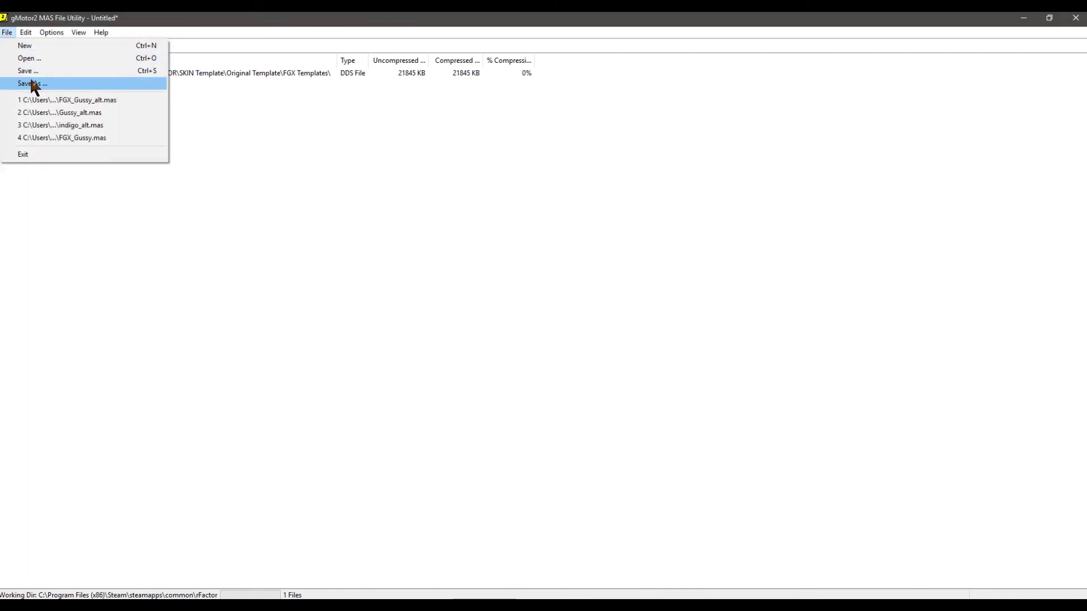
click(33, 84)
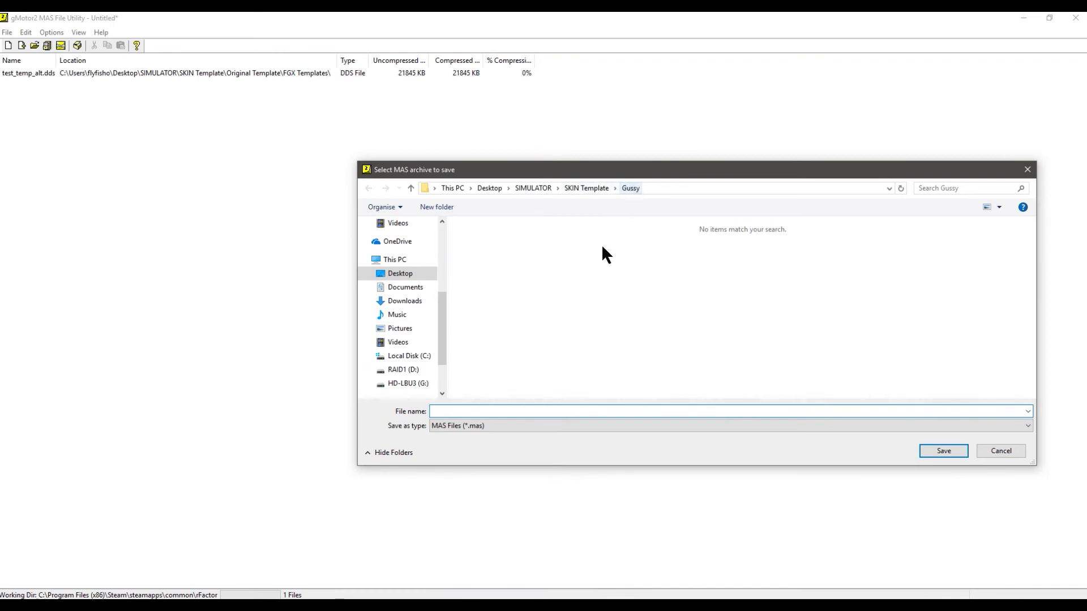
click(591, 189)
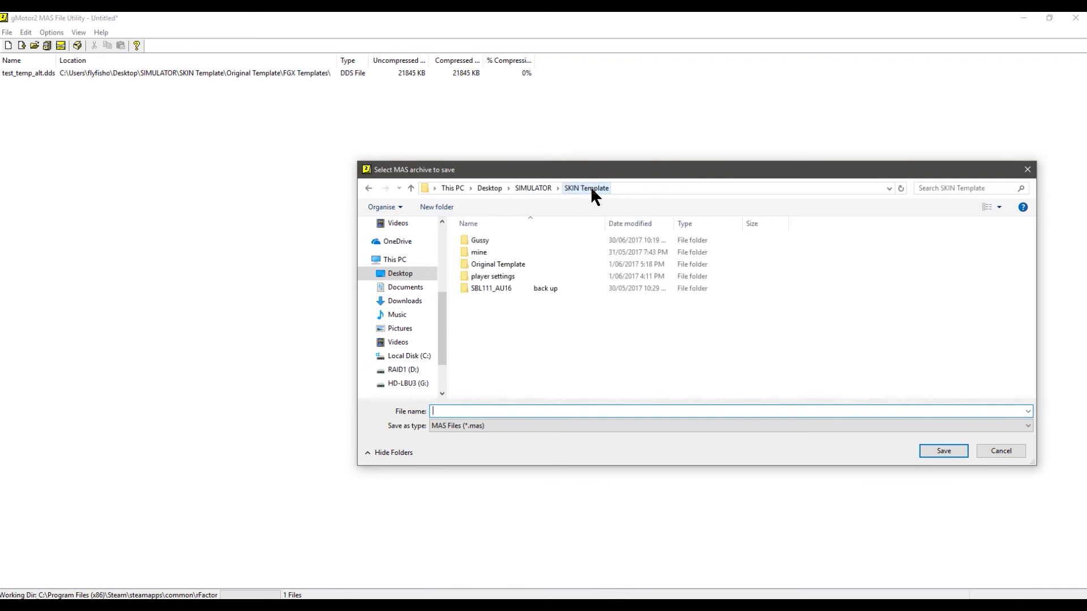
double_click(498, 265)
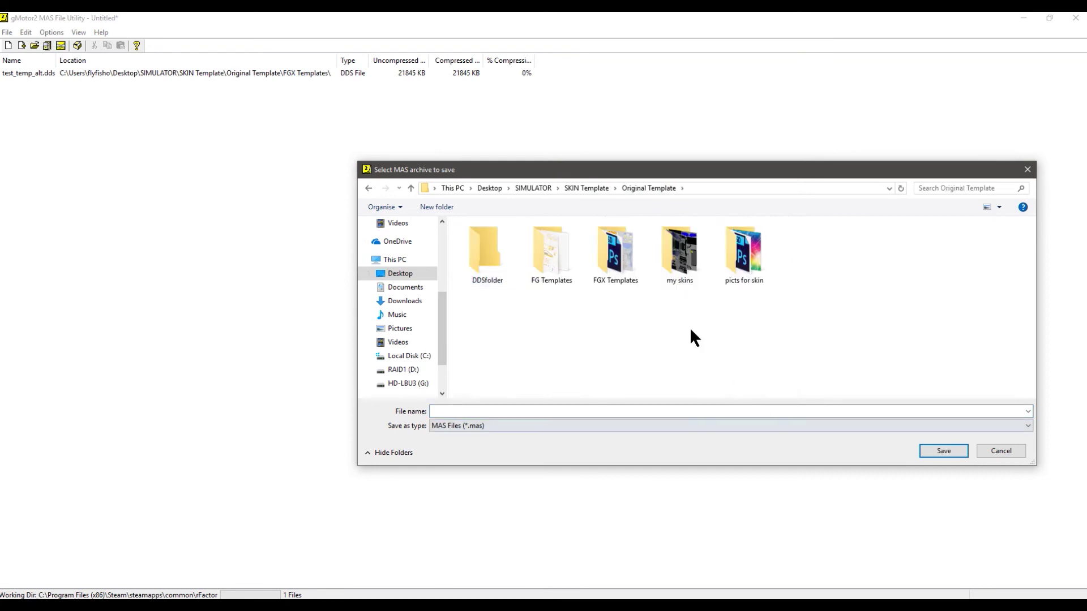
click(623, 259)
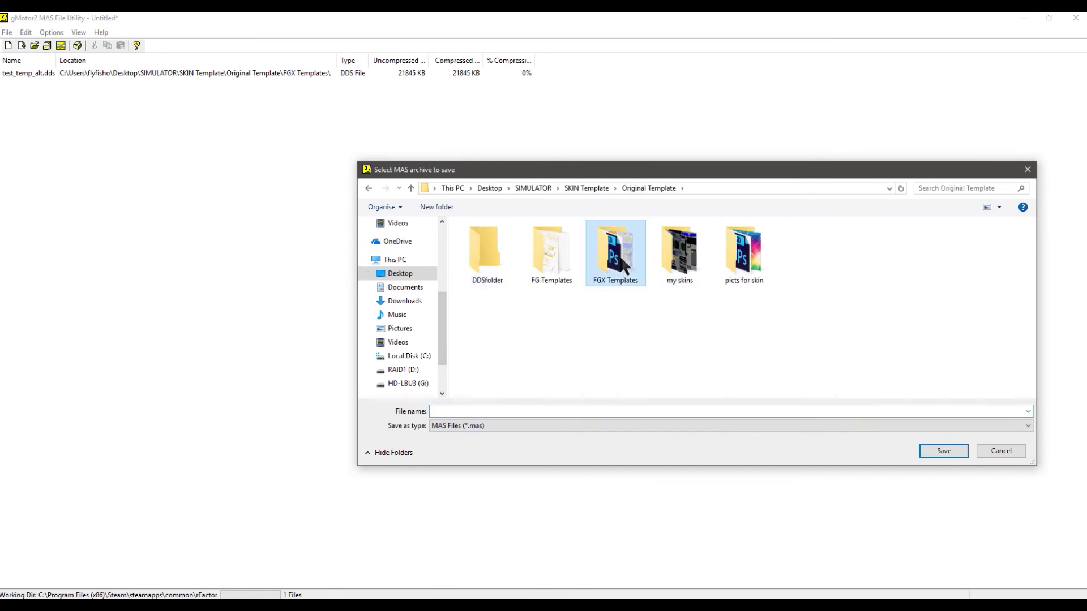
double_click(623, 262)
Save the MAS archive as test_temp_alt and bring the FGX Templates folder window back into view
click(455, 411)
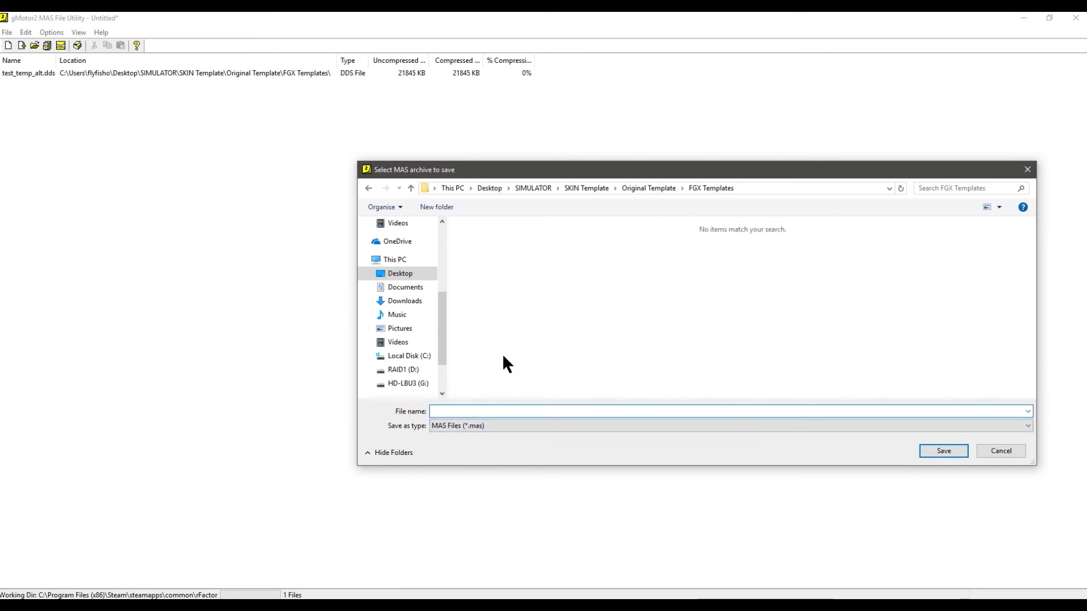
text(test)
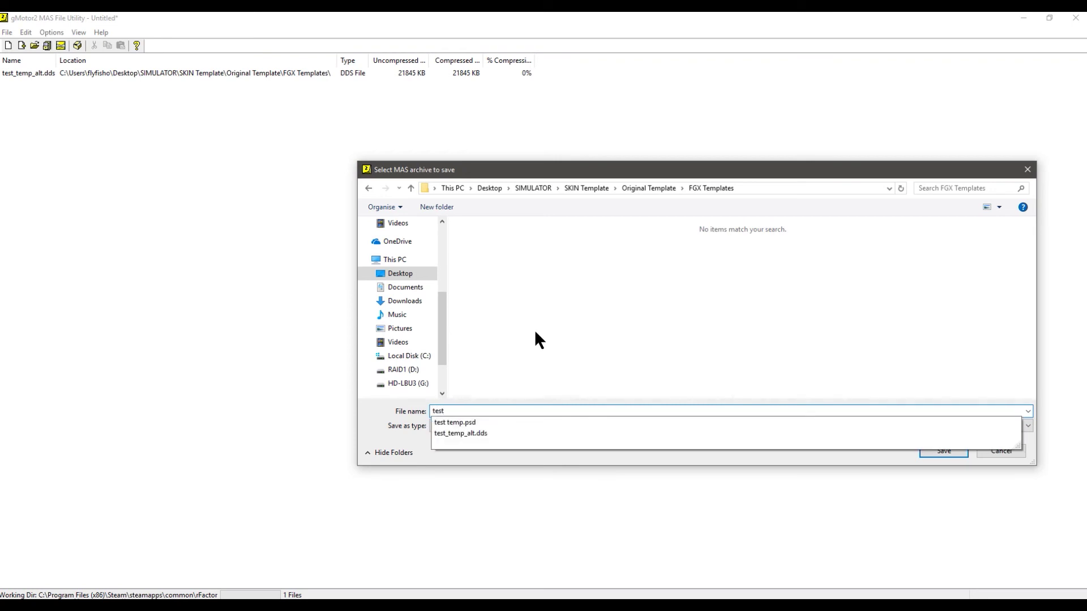
text(_temp_alt)
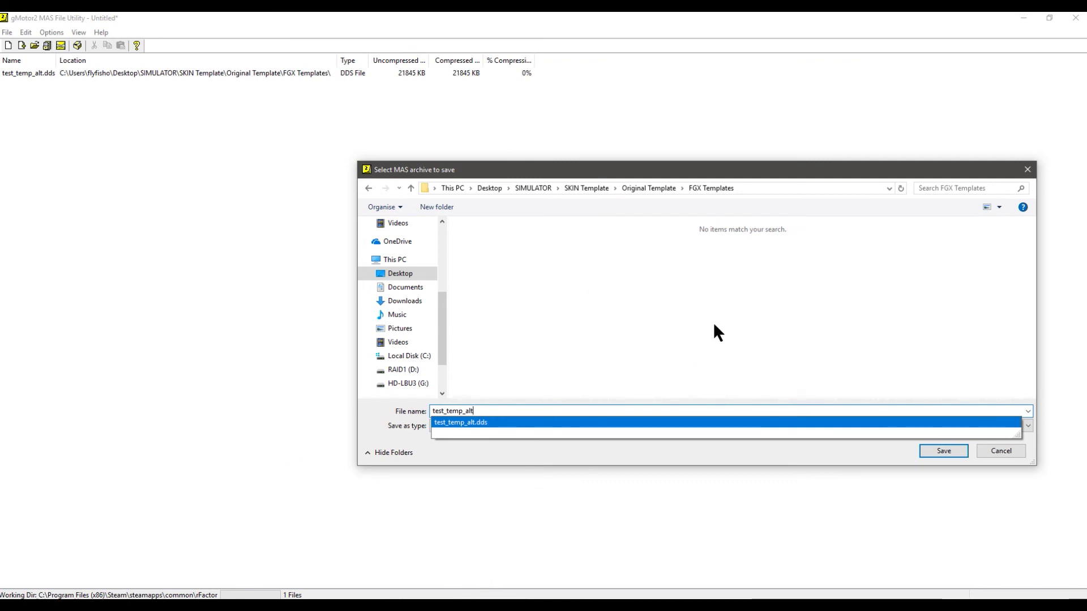
click(943, 450)
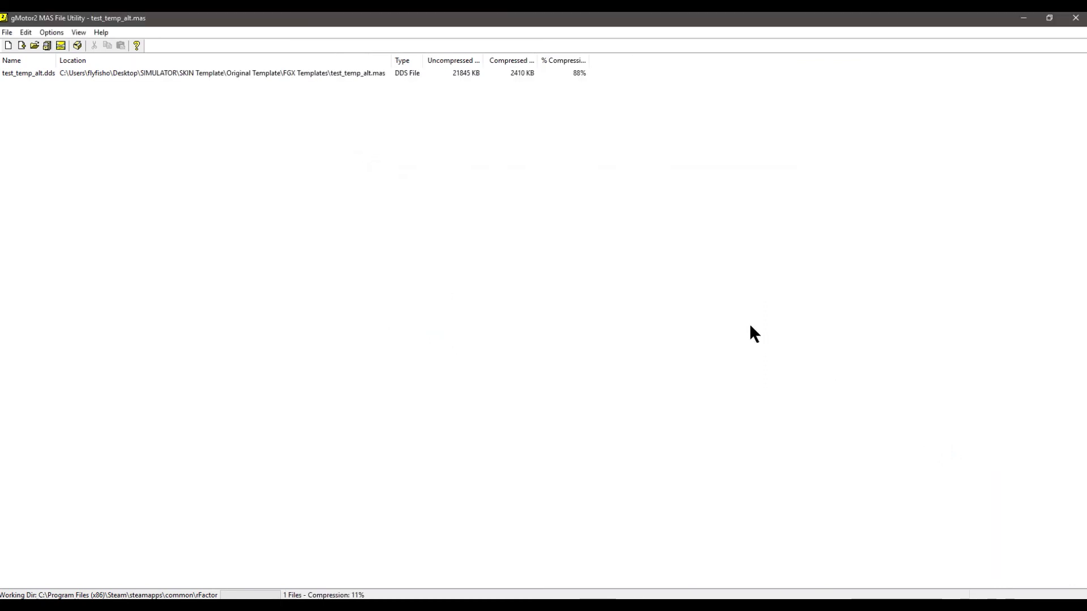
drag(1086, 295, 542, 124)
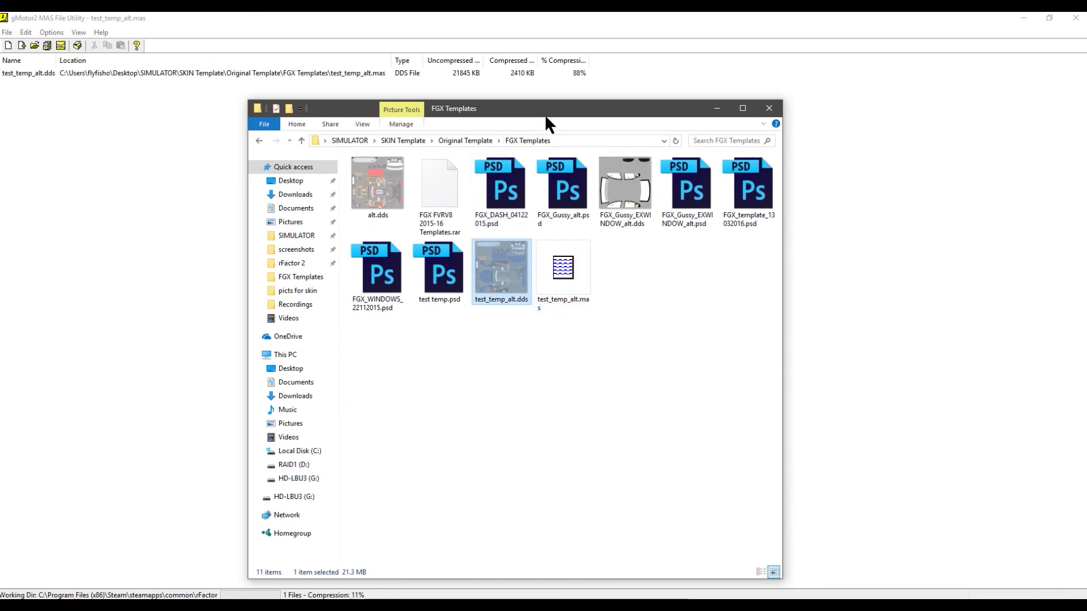
drag(538, 112, 562, 93)
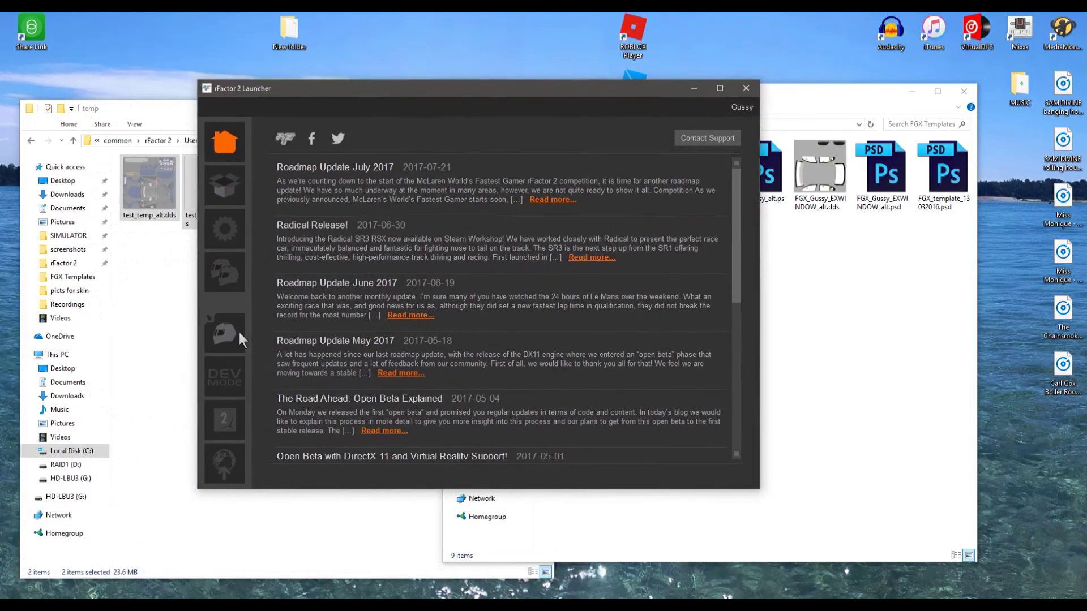
Launch the rFactor 2 game and select the vehicle my car 6.5 under Ford Falcon FG-X, DJR Team Penske
click(225, 338)
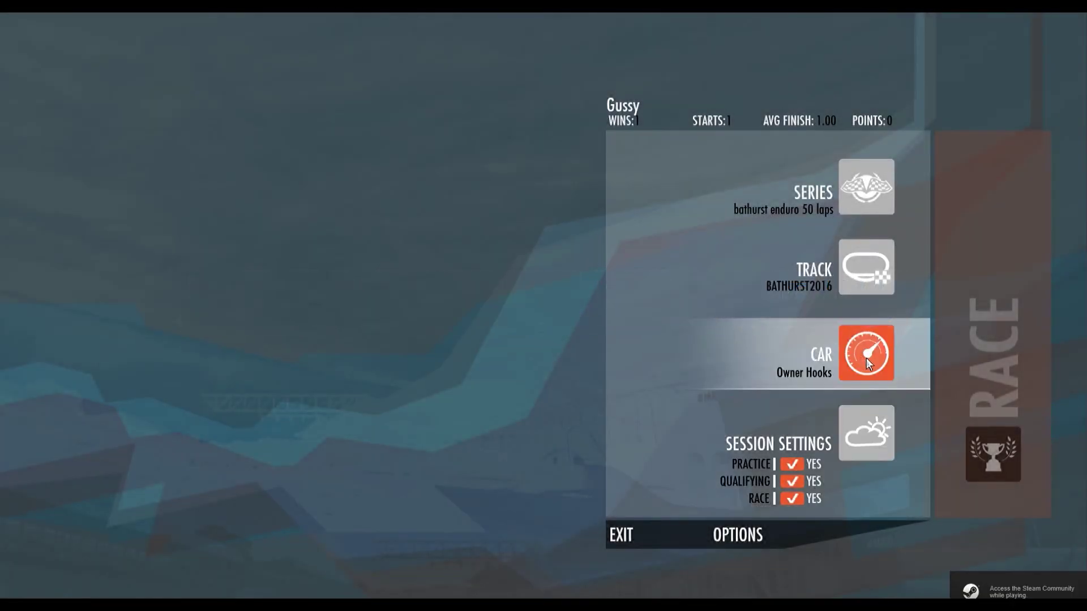
click(865, 359)
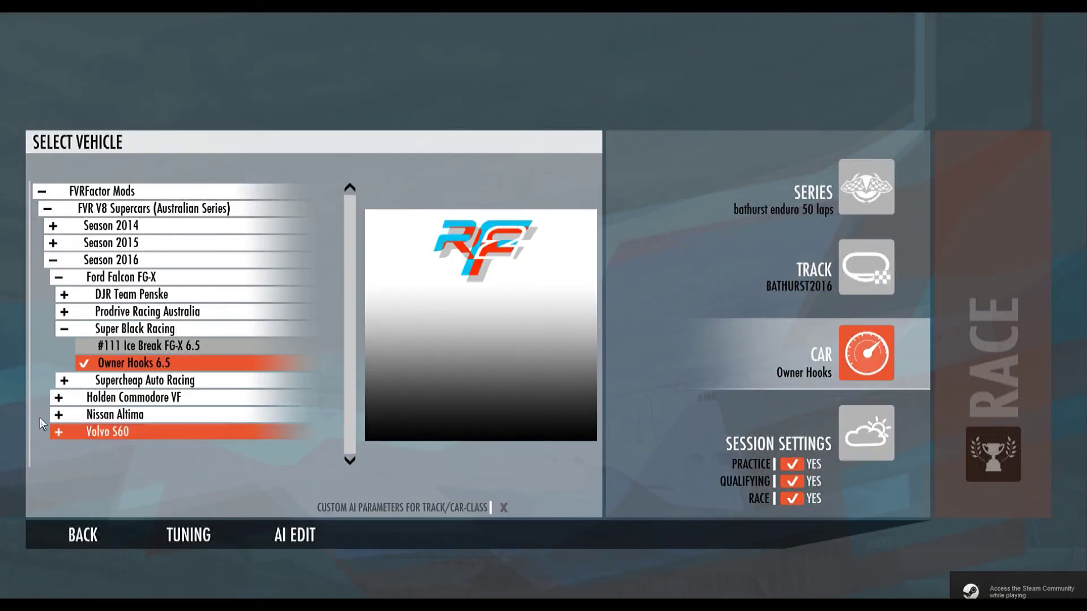
click(64, 295)
click(136, 347)
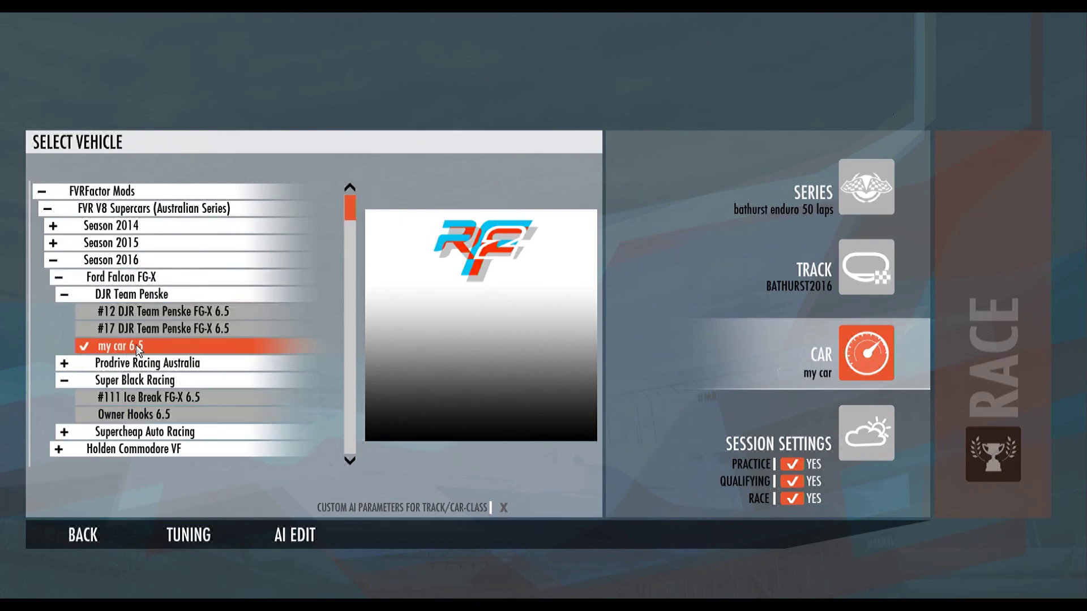
Examine the test_temp_alt skin on the selected car in the tuning view, and return to the vehicle selection
click(199, 534)
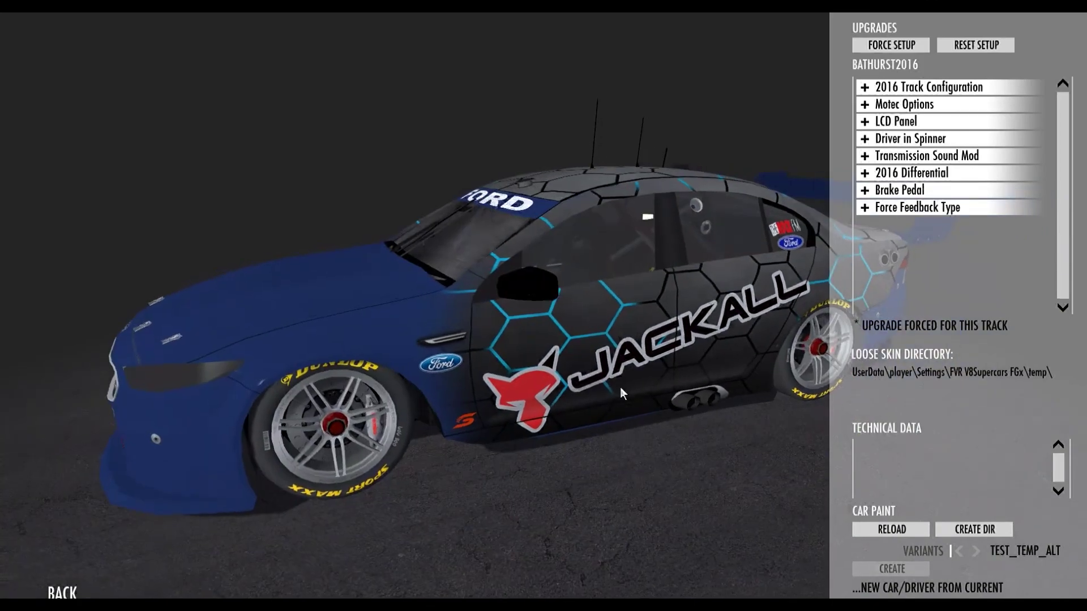
click(621, 387)
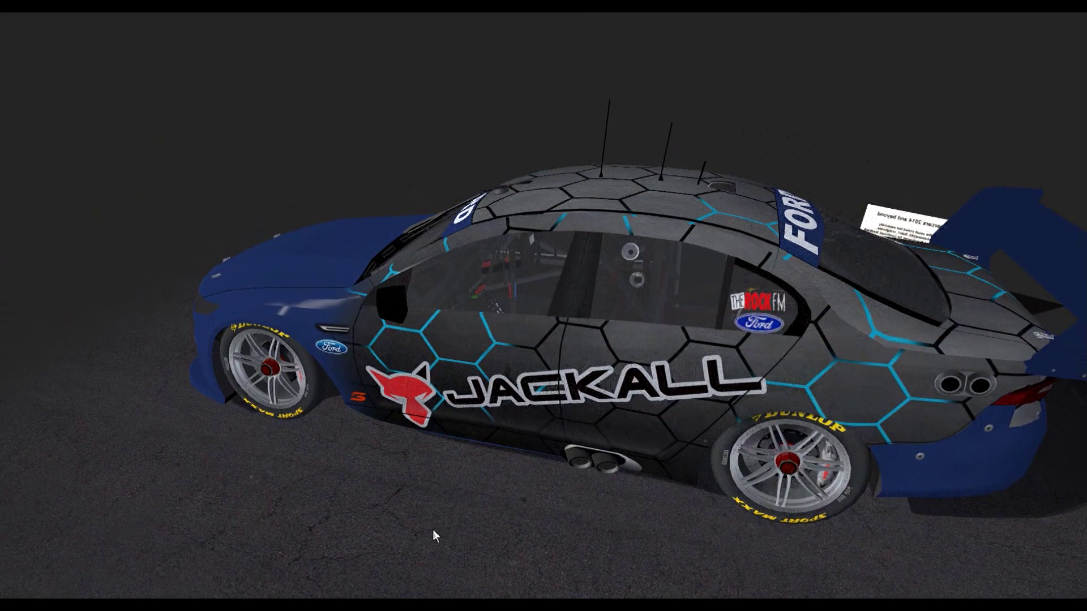
click(433, 530)
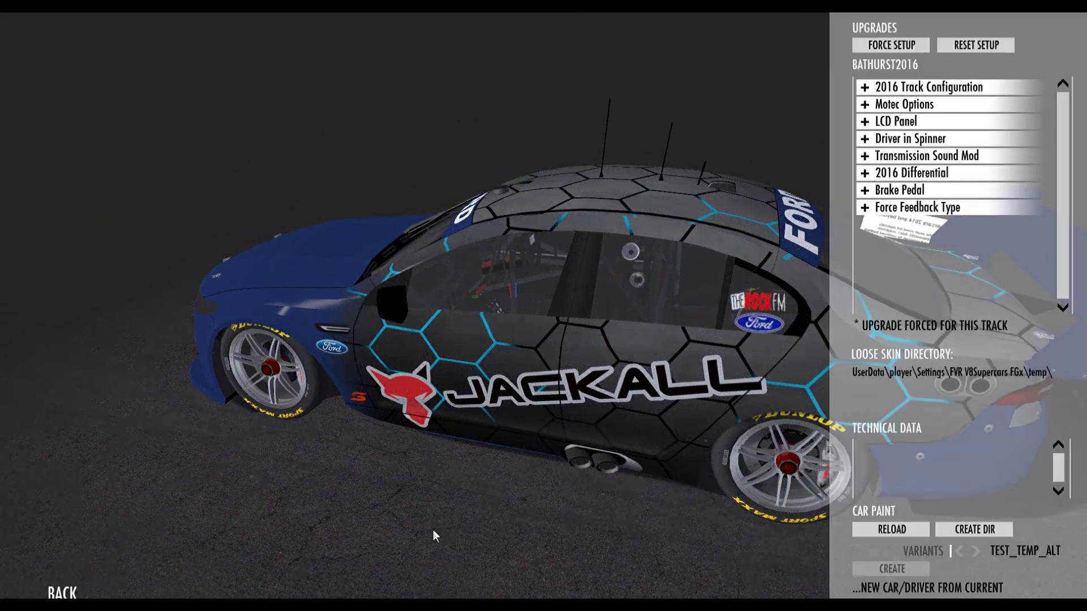
click(62, 593)
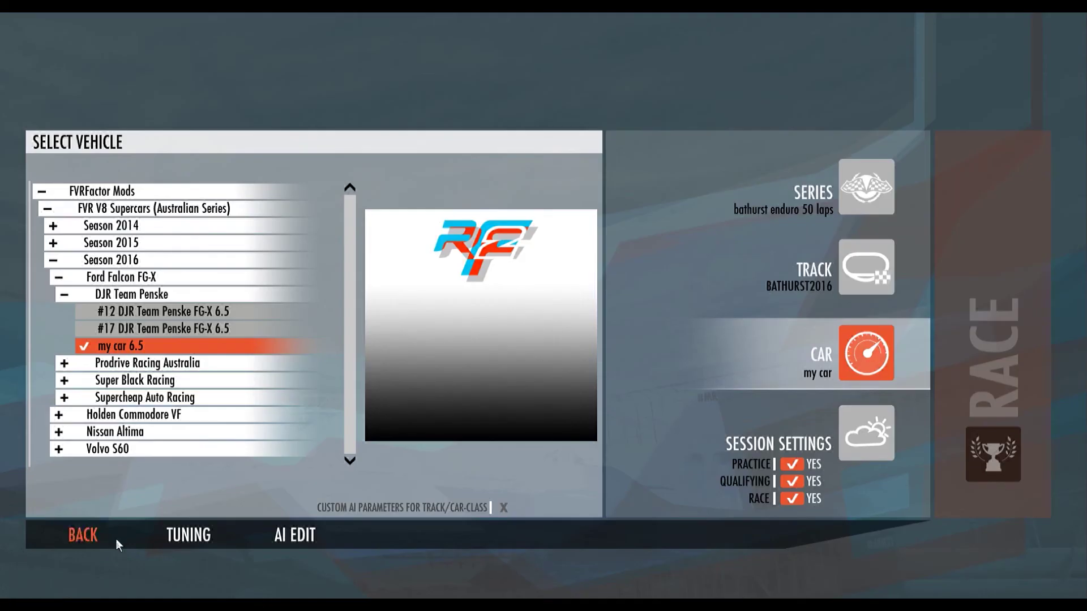
Select Owner Hooks 6.5 under Super Black Racing and examine its skin in the tuning view
click(67, 380)
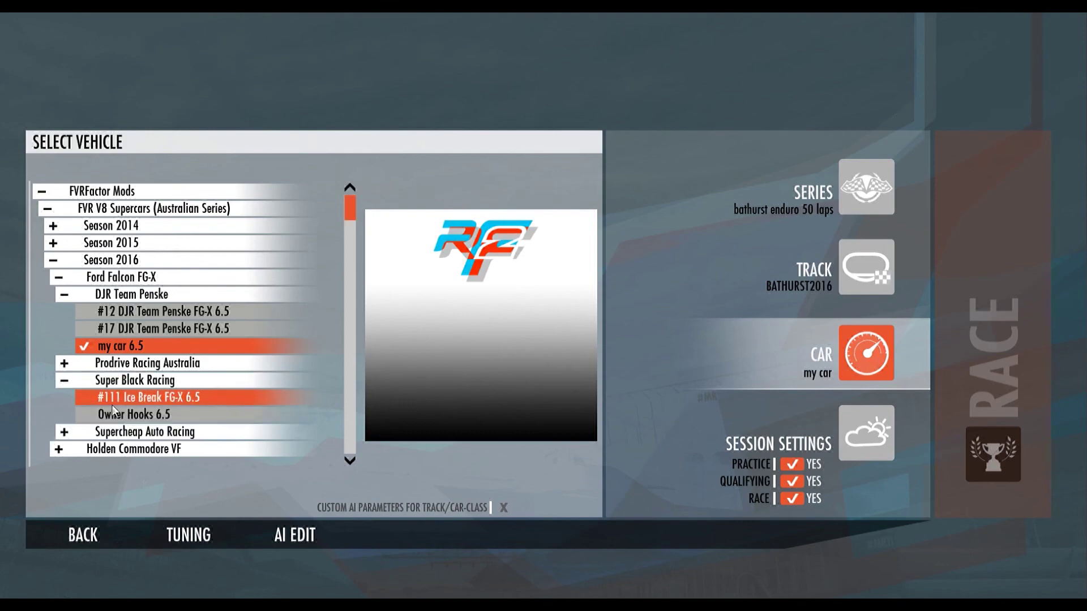
click(132, 412)
click(208, 538)
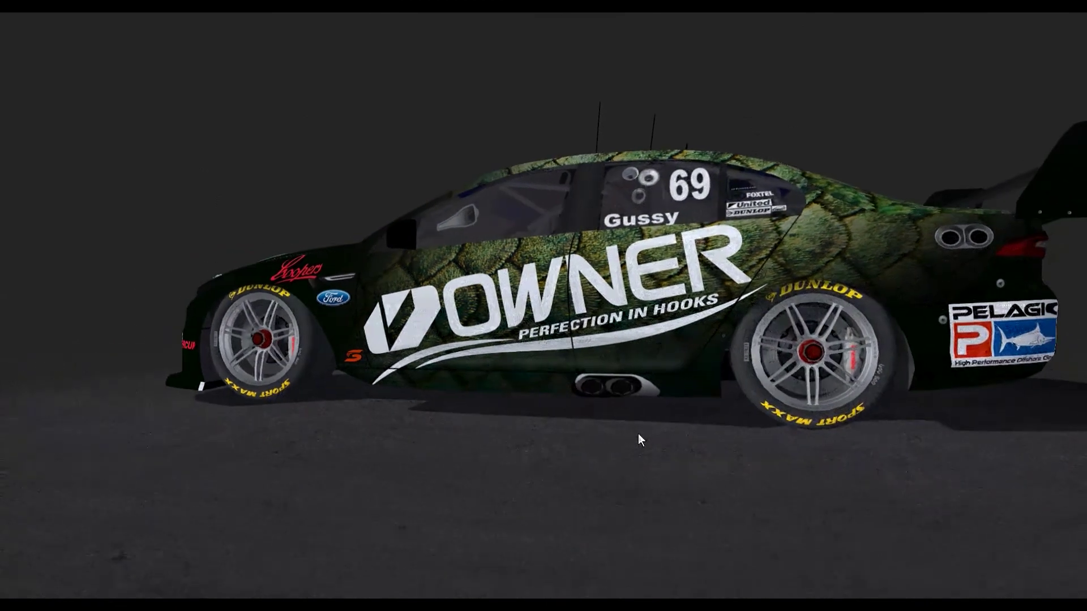
drag(671, 501, 670, 364)
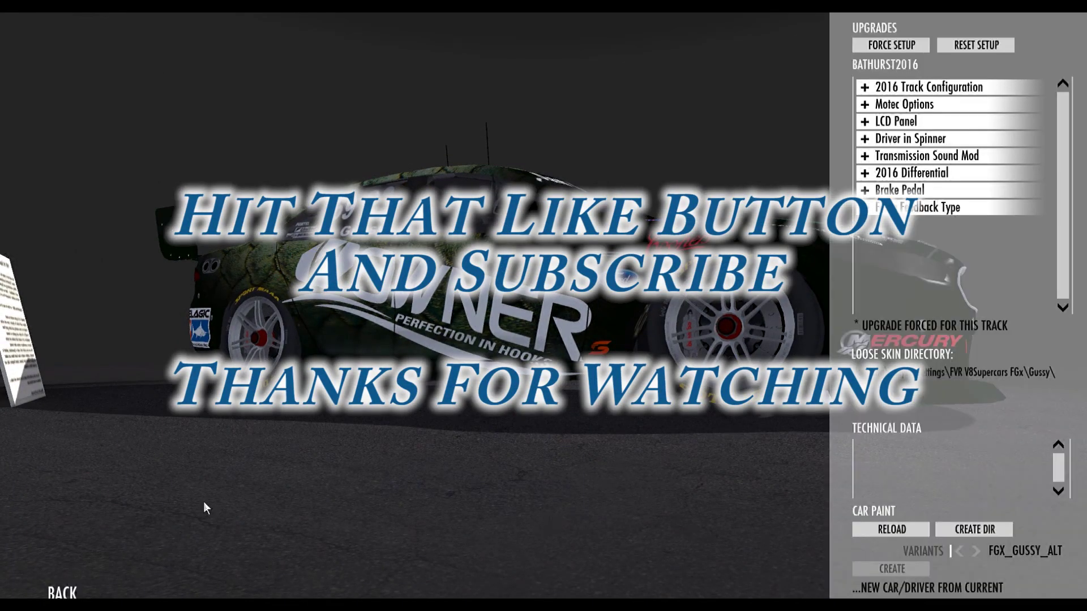
Leave the tuning view and the vehicle selection, and exit the game
click(62, 592)
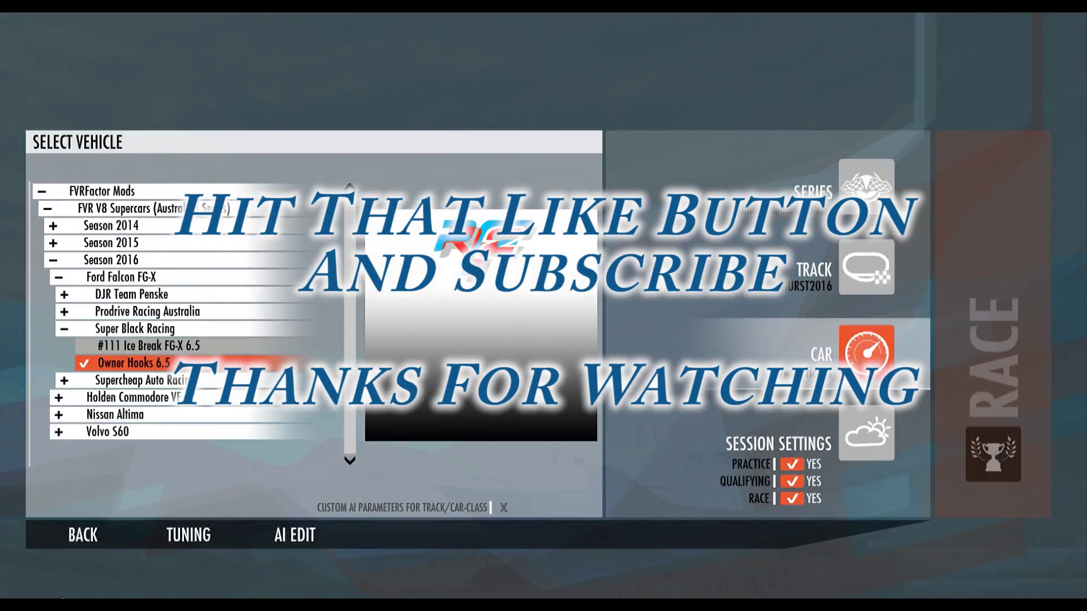
click(83, 536)
click(621, 539)
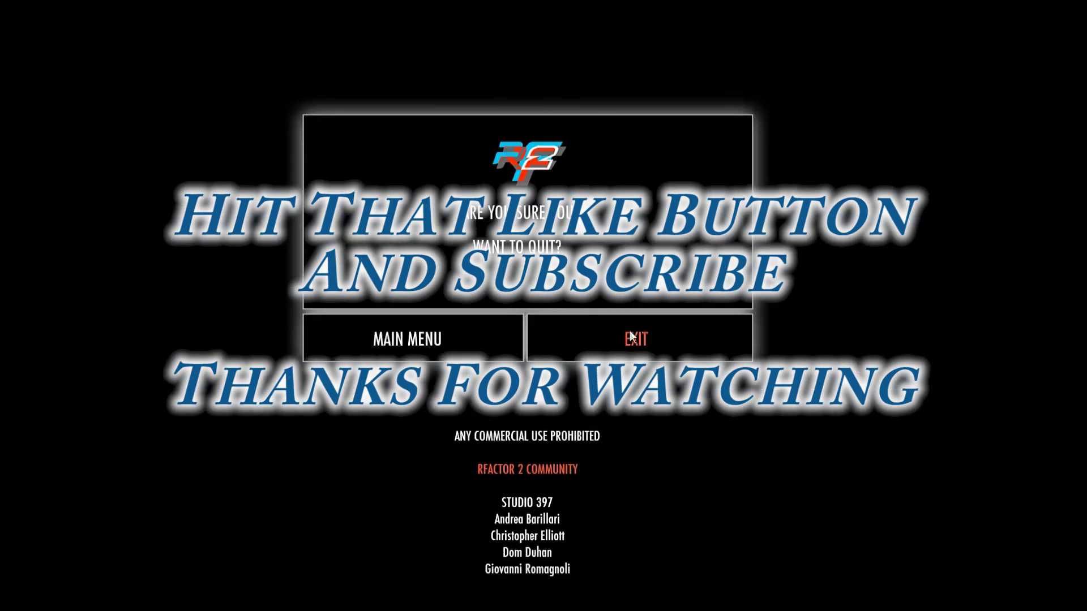